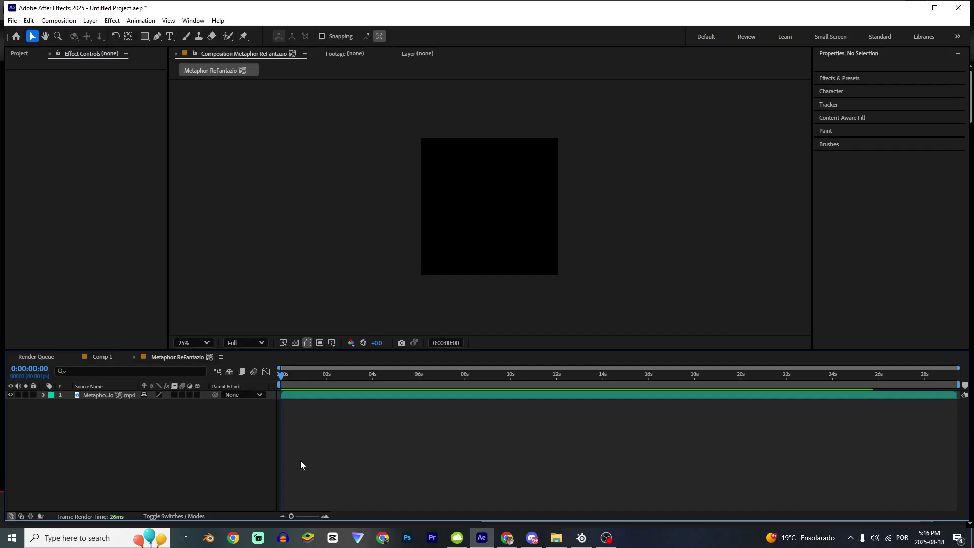
Step: Create a new 1080 × 1080 px composition at 29.97 fps with a 10-second duration
{"action": "key", "text": "ctrl+n"}
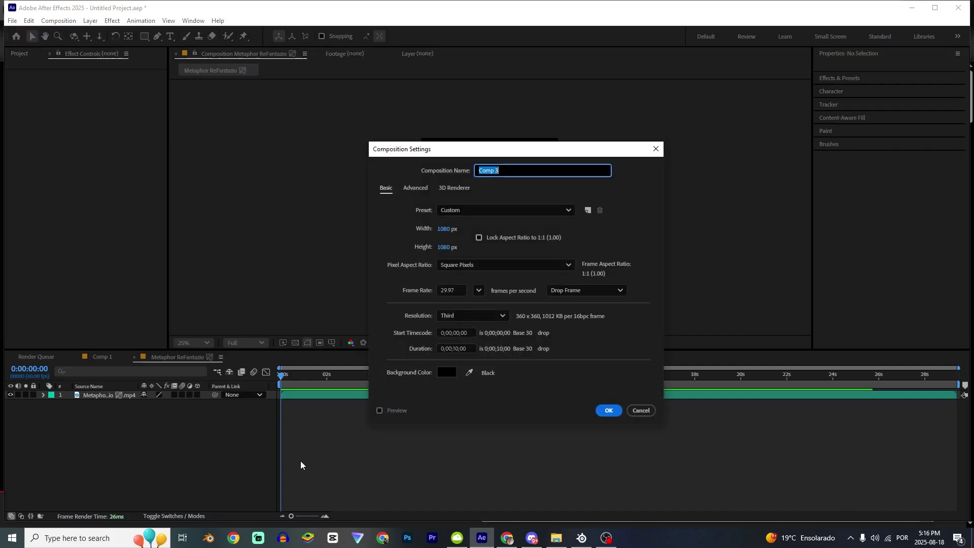
{"action": "left_click", "coordinate": [448, 238]}
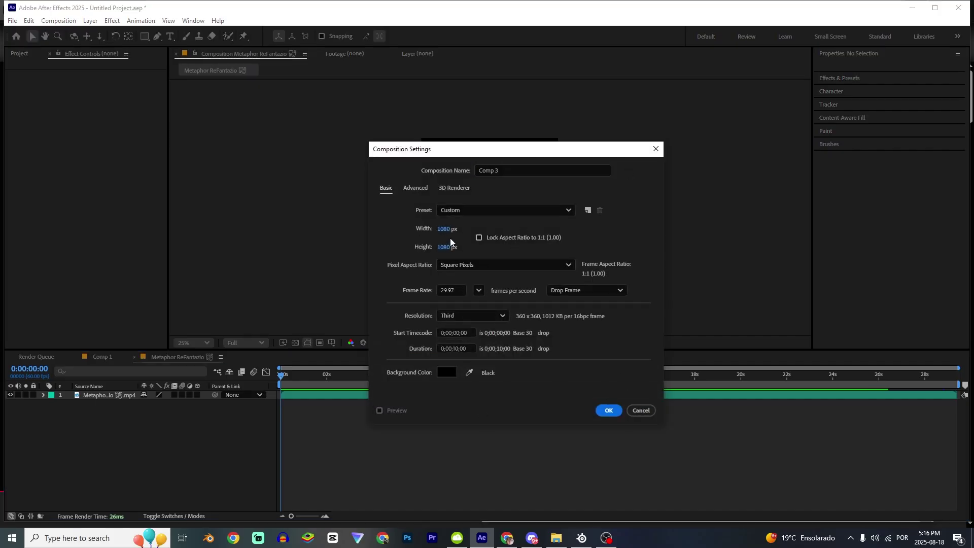
{"action": "left_click", "coordinate": [611, 410]}
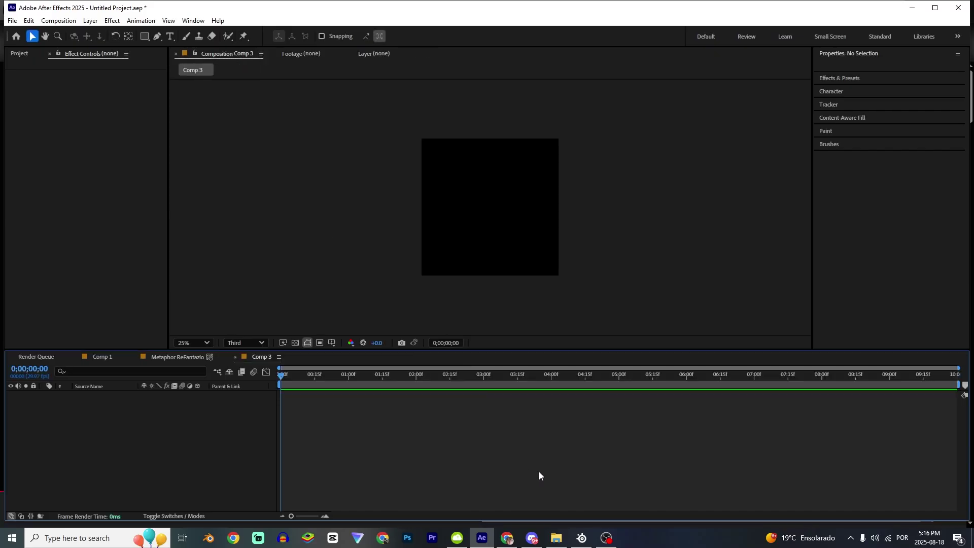
Step: Import trio.psd from the Downloads folder into the new composition as a Composition with Editable Layer Styles
{"action": "left_click", "coordinate": [556, 538]}
{"action": "left_click", "coordinate": [739, 336]}
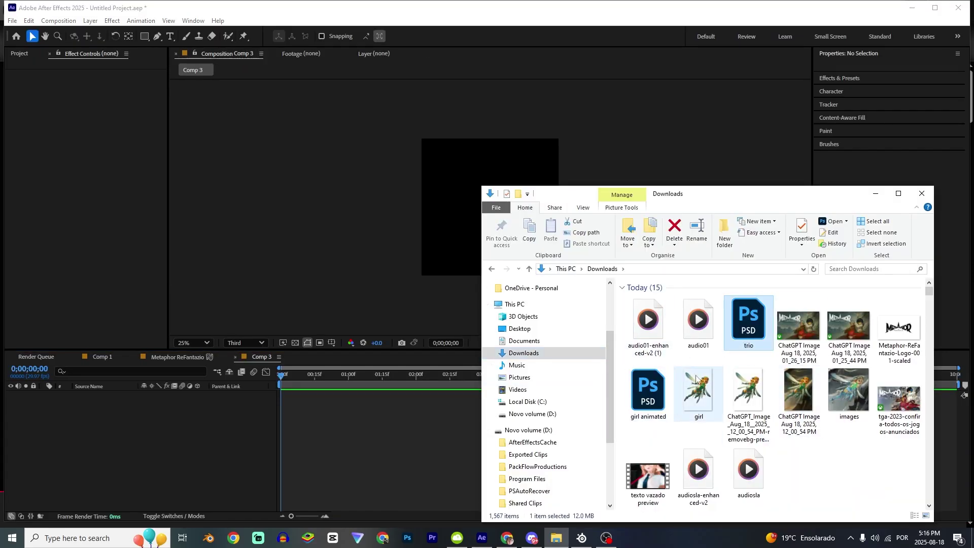
{"action": "left_click_drag", "start_coordinate": [742, 338], "coordinate": [367, 421]}
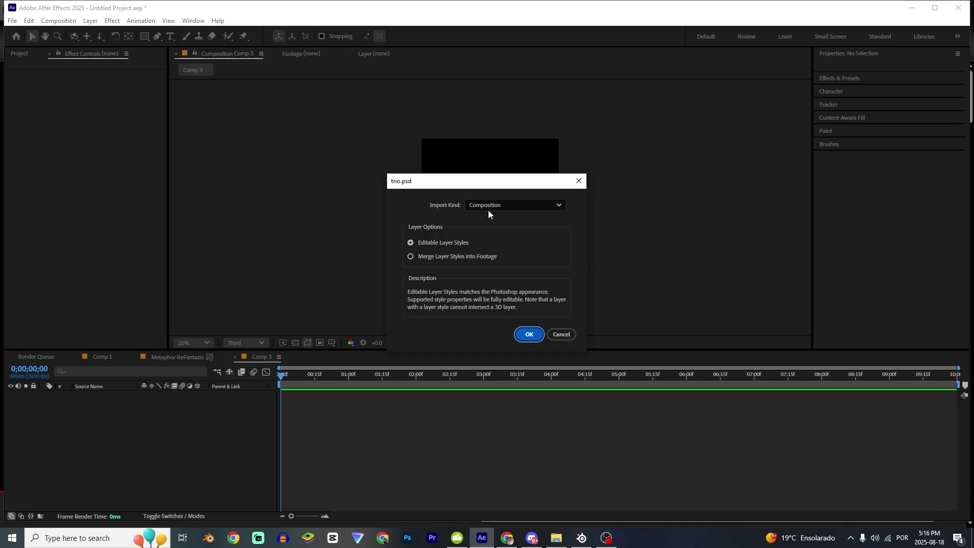
{"action": "left_click", "coordinate": [469, 205]}
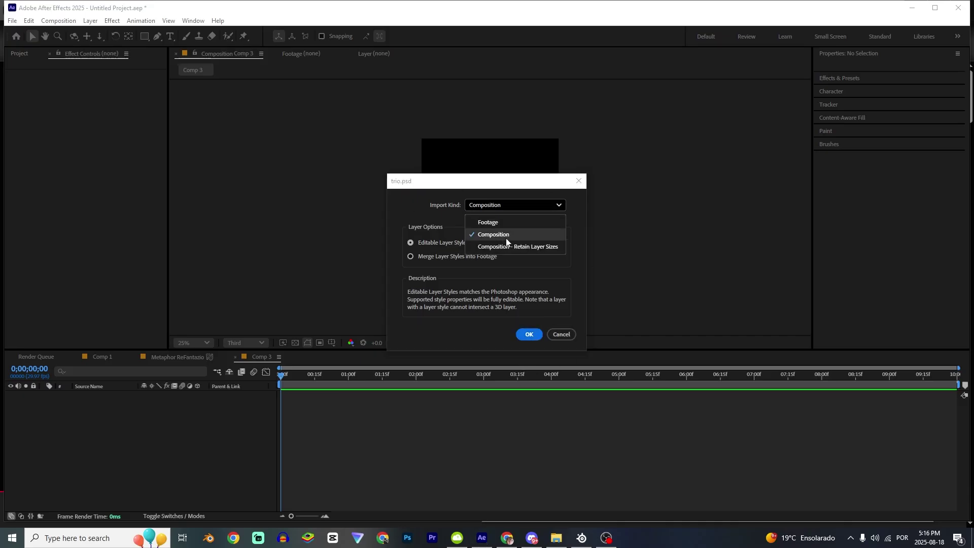
{"action": "left_click", "coordinate": [432, 243]}
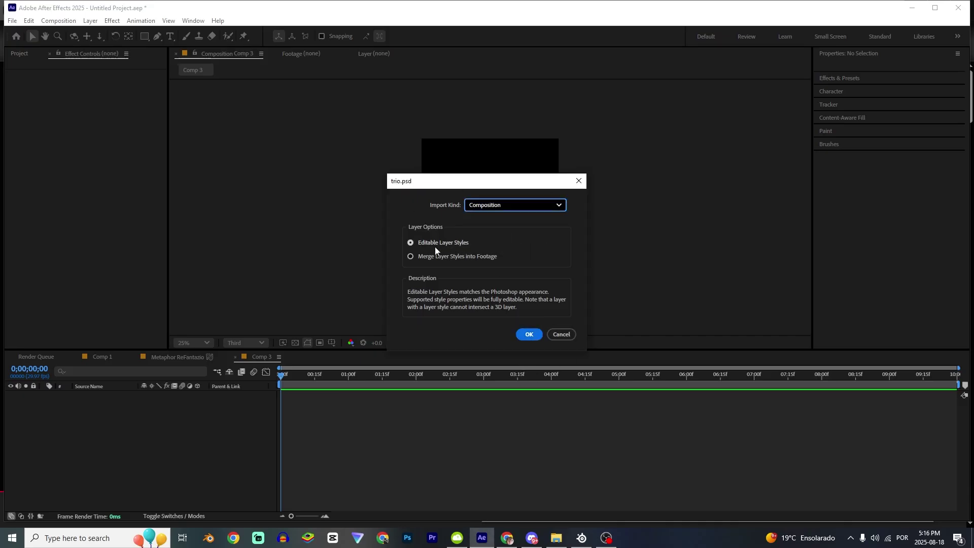
{"action": "left_click", "coordinate": [533, 338]}
Step: Copy all layers from the nested trio 2 composition into Comp 3 and delete the trio 2 layer
{"action": "left_click", "coordinate": [121, 397]}
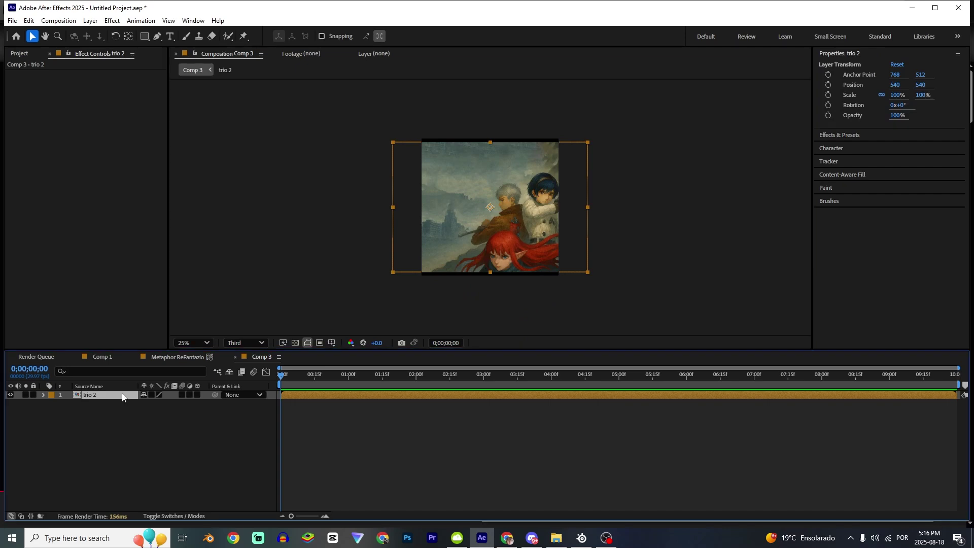
{"action": "double_click", "coordinate": [120, 394]}
{"action": "key", "text": "ctrl+a"}
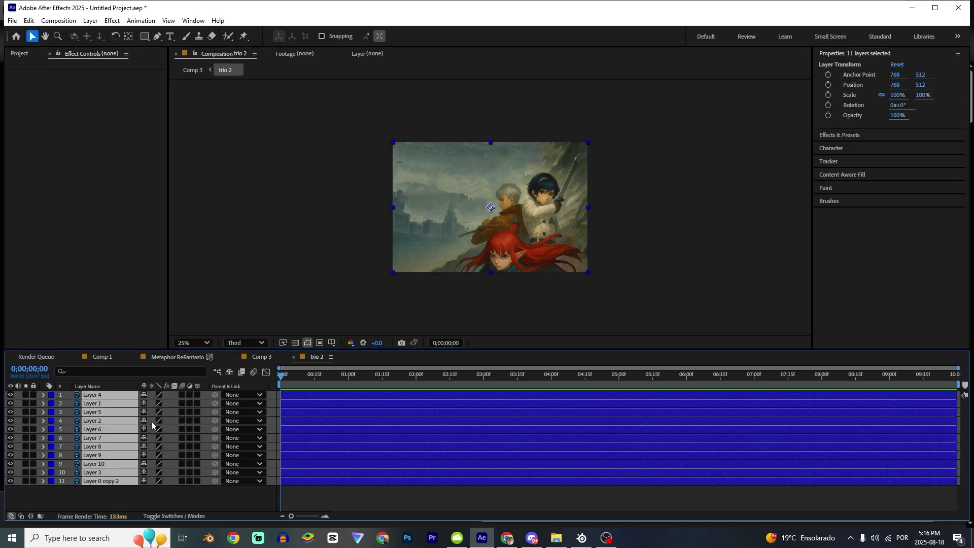
{"action": "left_click", "coordinate": [269, 358]}
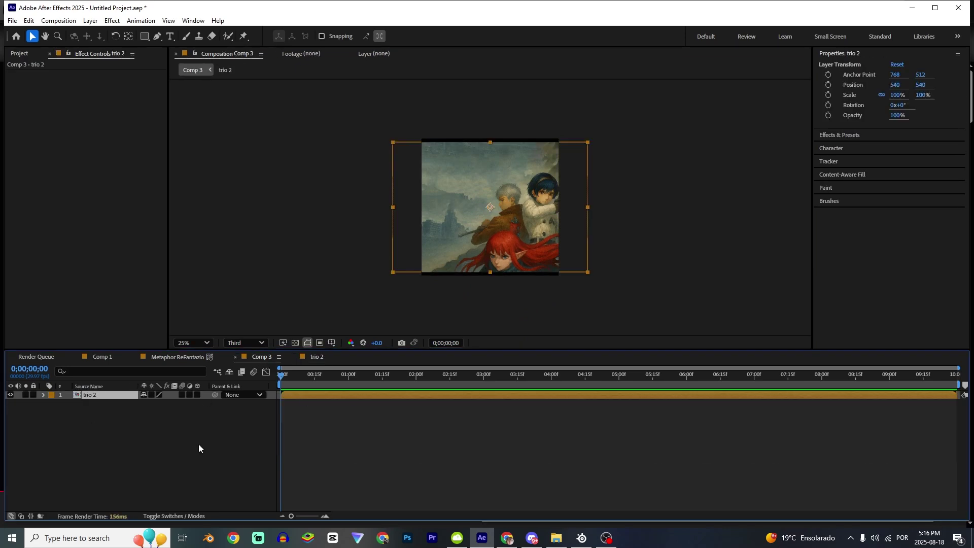
{"action": "key", "text": "ctrl+v"}
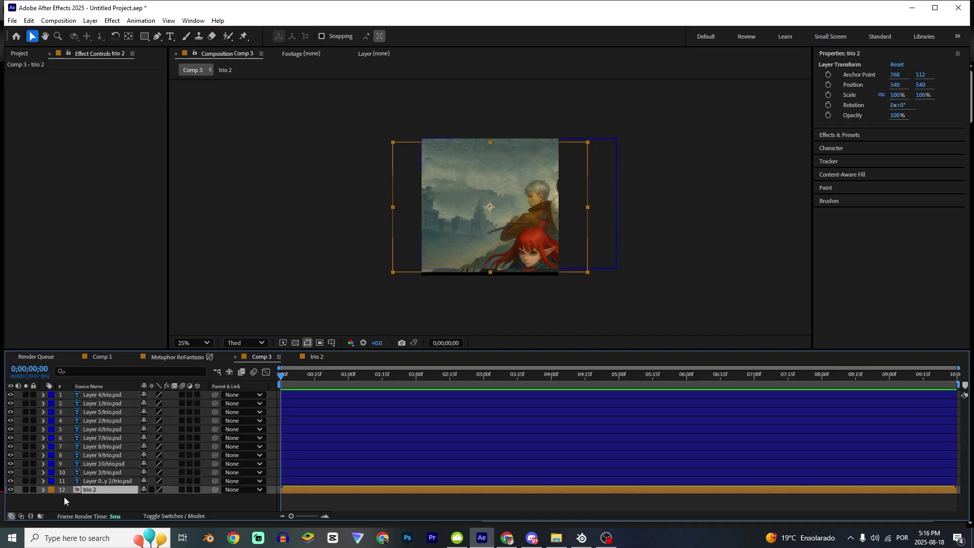
{"action": "key", "text": "Delete"}
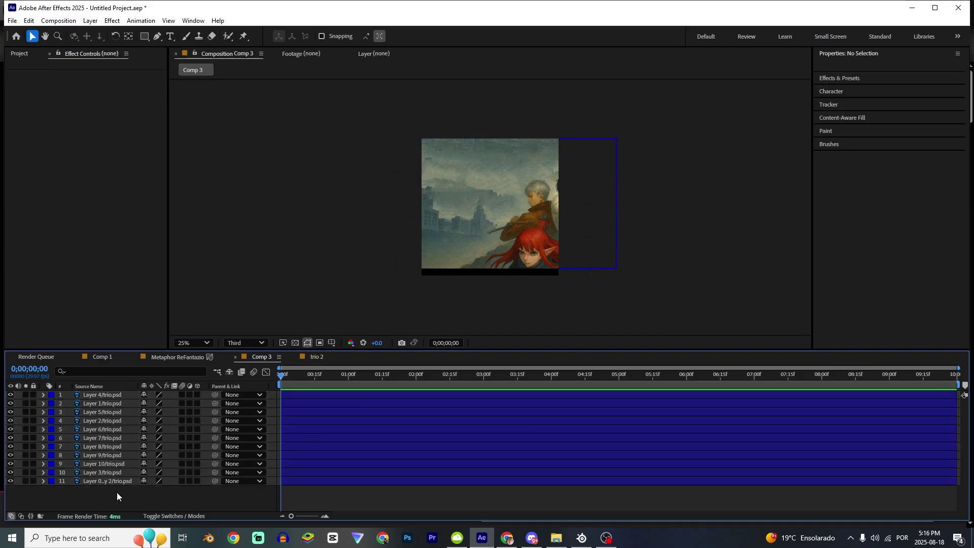
Step: Center all the trio layers, scale them to 131%, and move them to position 220, 412 to frame the characters
{"action": "key", "text": "ctrl+a"}
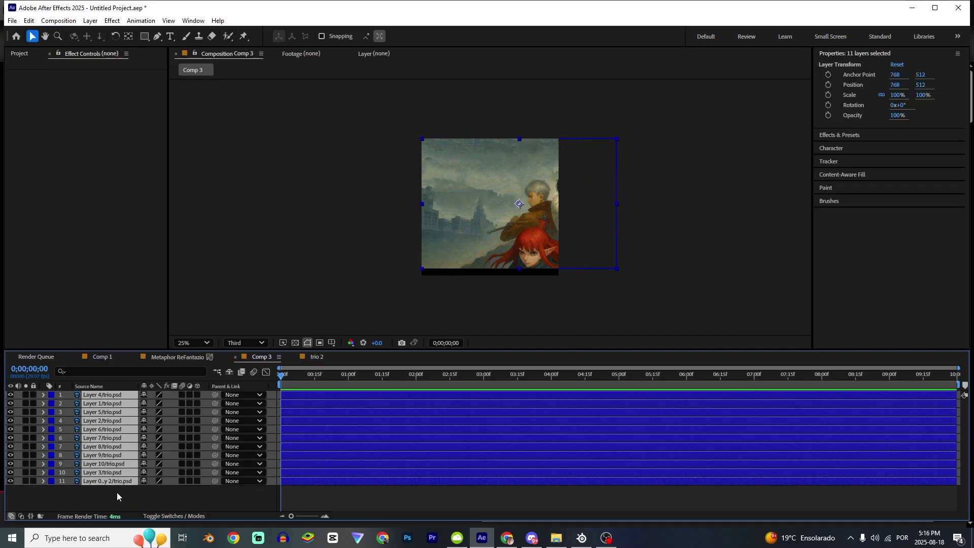
{"action": "key", "text": "ctrl+Home"}
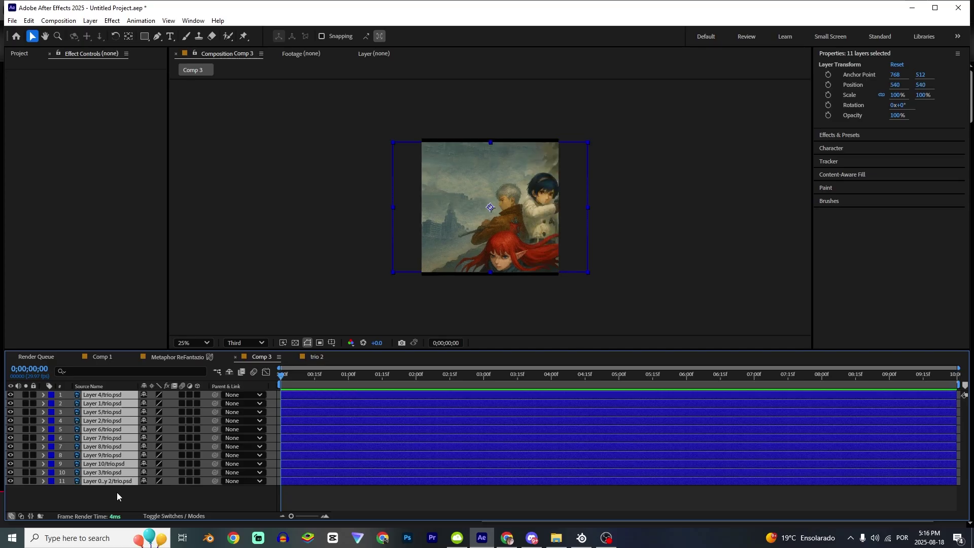
{"action": "key", "text": "s"}
{"action": "left_click_drag", "start_coordinate": [171, 404], "coordinate": [187, 404]}
{"action": "left_click_drag", "start_coordinate": [454, 236], "coordinate": [414, 219]}
{"action": "left_click", "coordinate": [42, 395]}
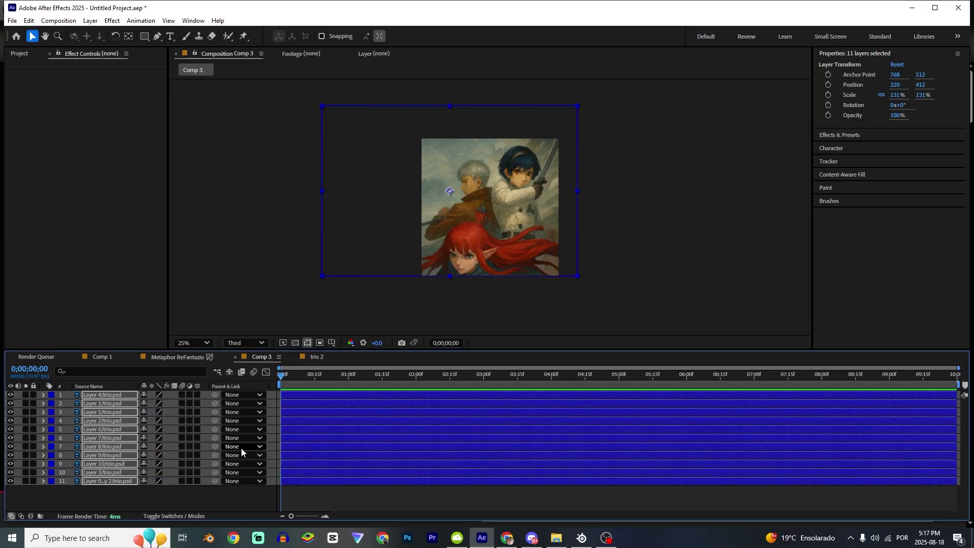
{"action": "left_click", "coordinate": [323, 490]}
Step: Solo Layer 3 and the Layer 0 copy 2 background to examine the red-haired girl's base artwork, and unsolo both
{"action": "left_click", "coordinate": [25, 472]}
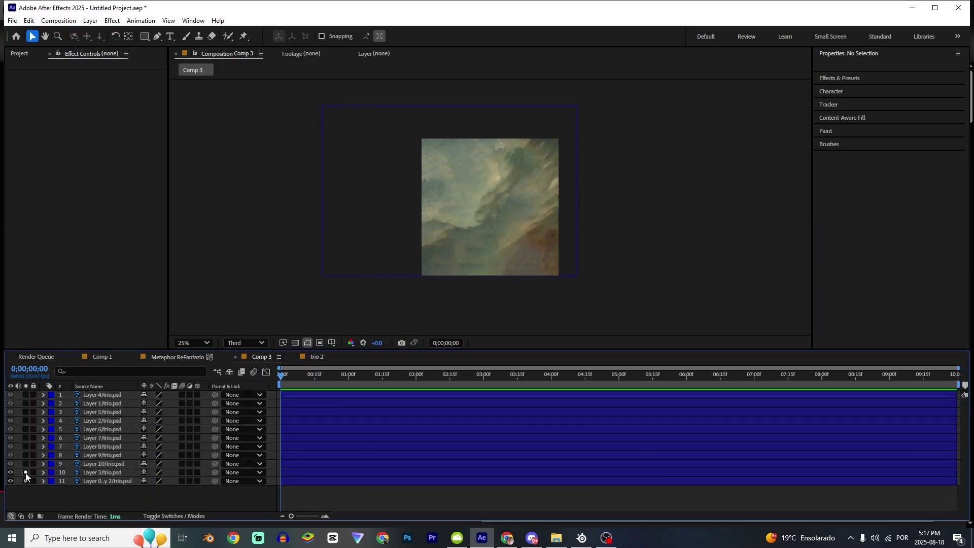
{"action": "left_click", "coordinate": [25, 480]}
{"action": "left_click", "coordinate": [96, 473]}
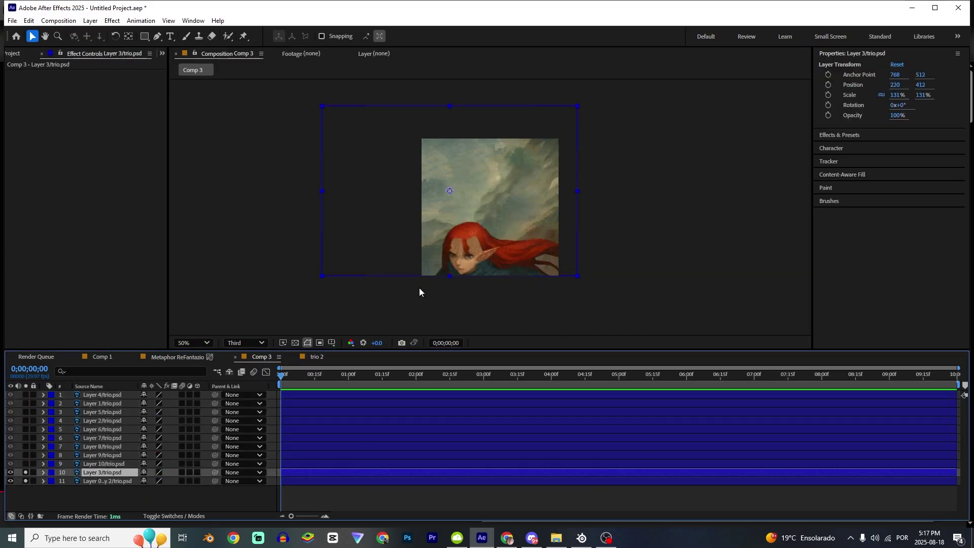
{"action": "left_click_drag", "start_coordinate": [472, 224], "coordinate": [474, 165]}
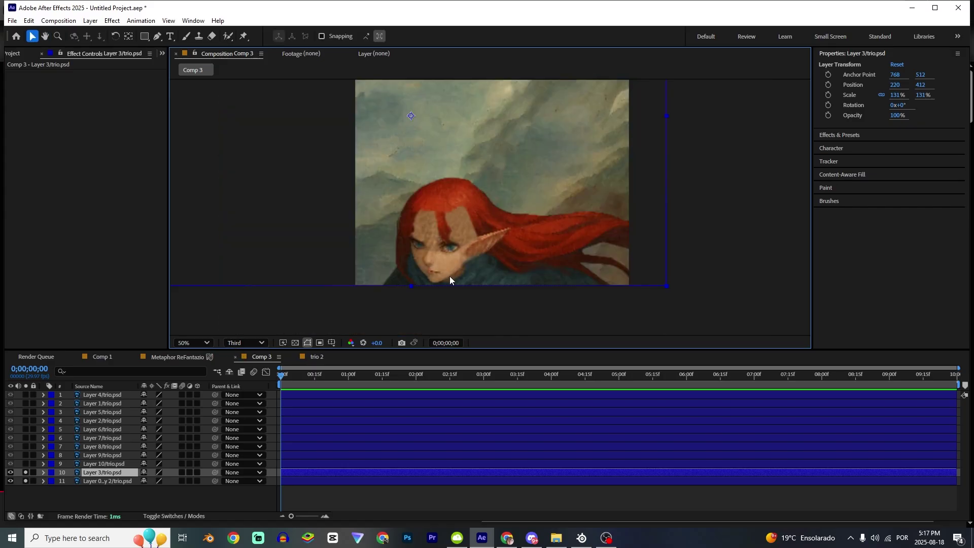
{"action": "left_click", "coordinate": [25, 481]}
{"action": "left_click", "coordinate": [26, 471]}
Step: Solo Layer 10 and set the preview resolution to Full for a close view of its hair piece
{"action": "left_click", "coordinate": [26, 464]}
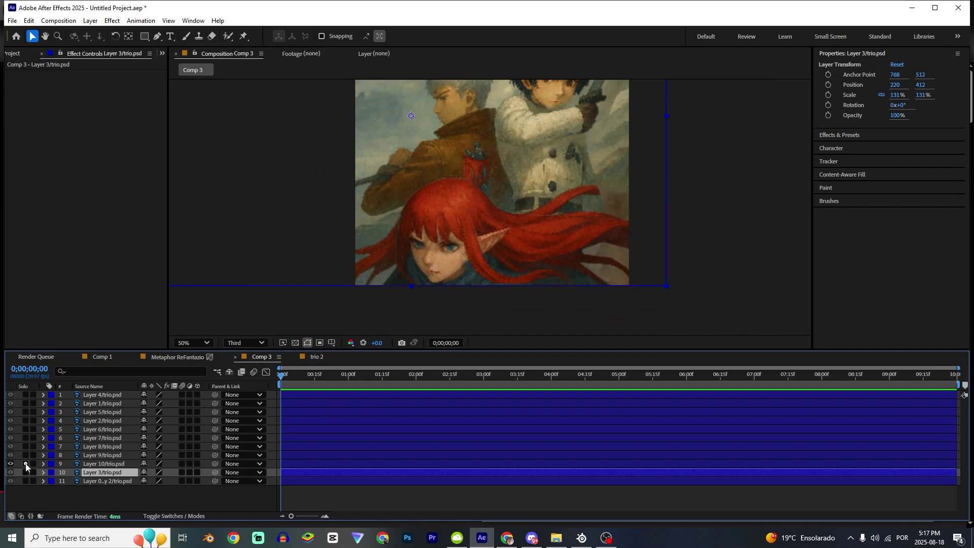
{"action": "left_click", "coordinate": [92, 463]}
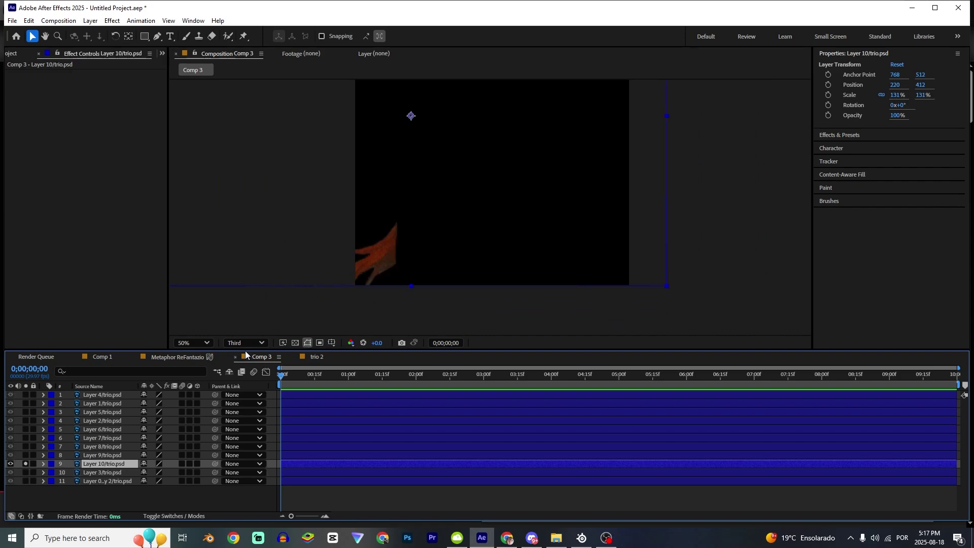
{"action": "left_click", "coordinate": [248, 342]}
{"action": "left_click", "coordinate": [249, 373]}
{"action": "scroll", "coordinate": [269, 235], "scroll_direction": "up", "scroll_amount": 2}
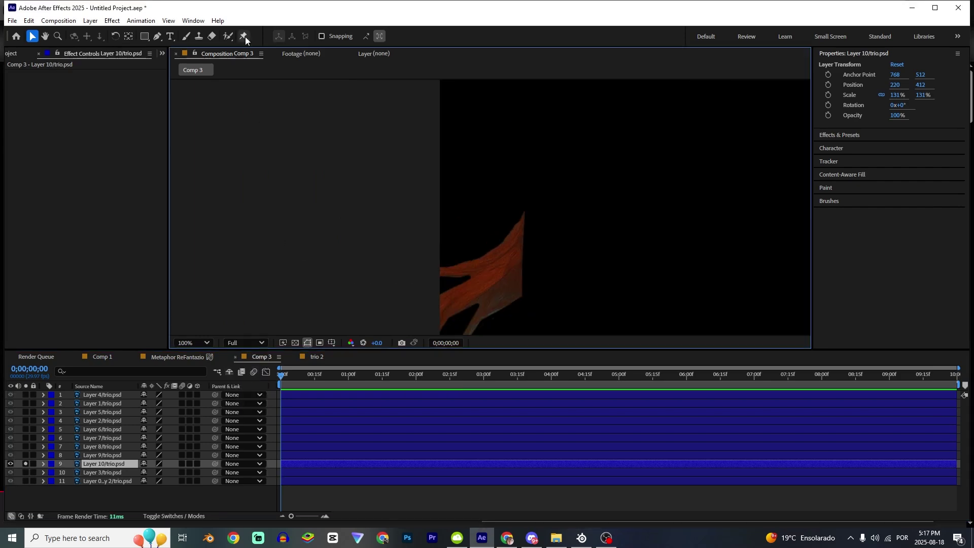
Step: Place puppet pins on Layer 10 at both ends of the cut edge, in the middle, and along the lower strand
{"action": "left_click", "coordinate": [244, 36]}
{"action": "scroll", "coordinate": [535, 182], "scroll_direction": "up", "scroll_amount": 2}
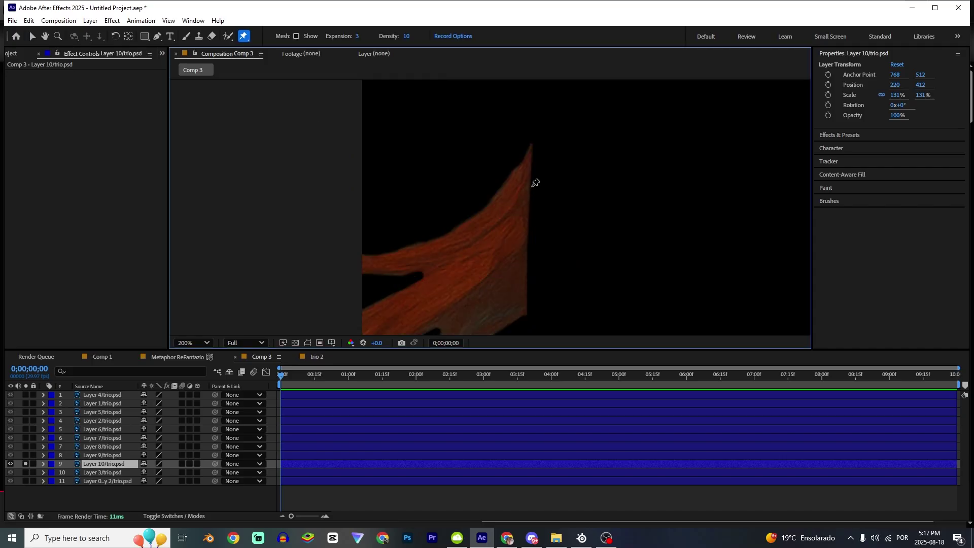
{"action": "left_click", "coordinate": [530, 166]}
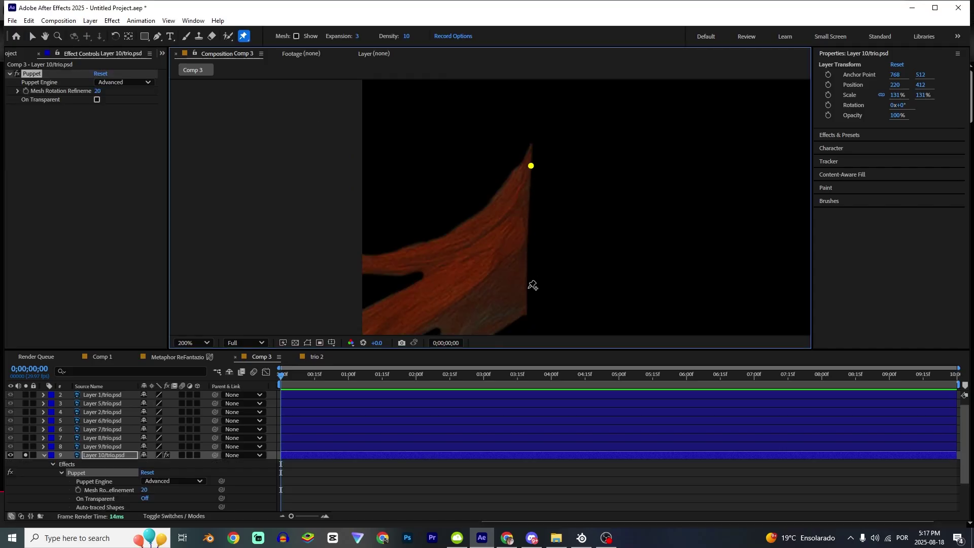
{"action": "left_click", "coordinate": [527, 287]}
{"action": "scroll", "coordinate": [538, 235], "scroll_direction": "down", "scroll_amount": 1}
{"action": "left_click", "coordinate": [500, 229]}
{"action": "key", "text": "comma"}
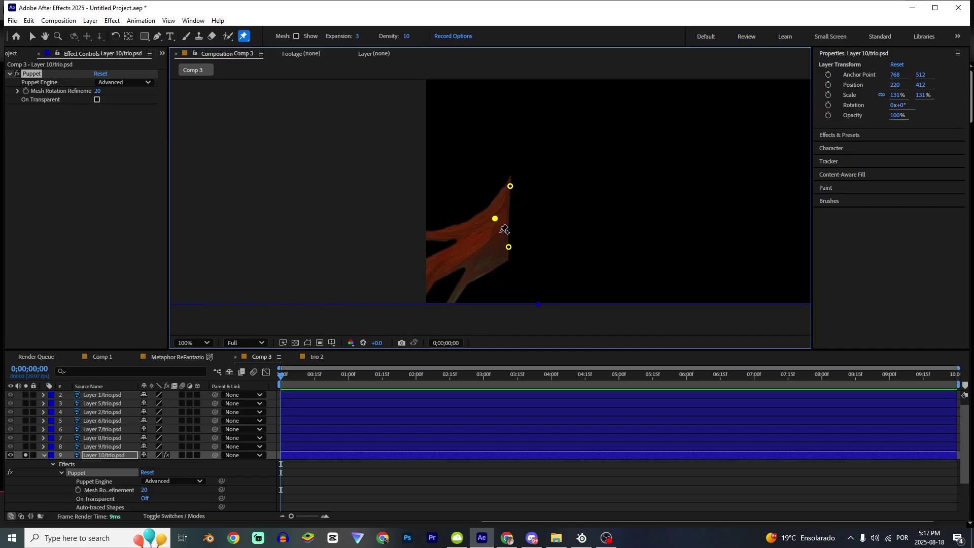
{"action": "left_click", "coordinate": [443, 262]}
{"action": "key", "text": "v"}
Step: Undo the trial layer move and re-place Layer 10's outermost puppet pin on the lower strand just beyond the frame edge
{"action": "left_click_drag", "start_coordinate": [477, 281], "coordinate": [566, 267]}
{"action": "key", "text": "ctrl+z"}
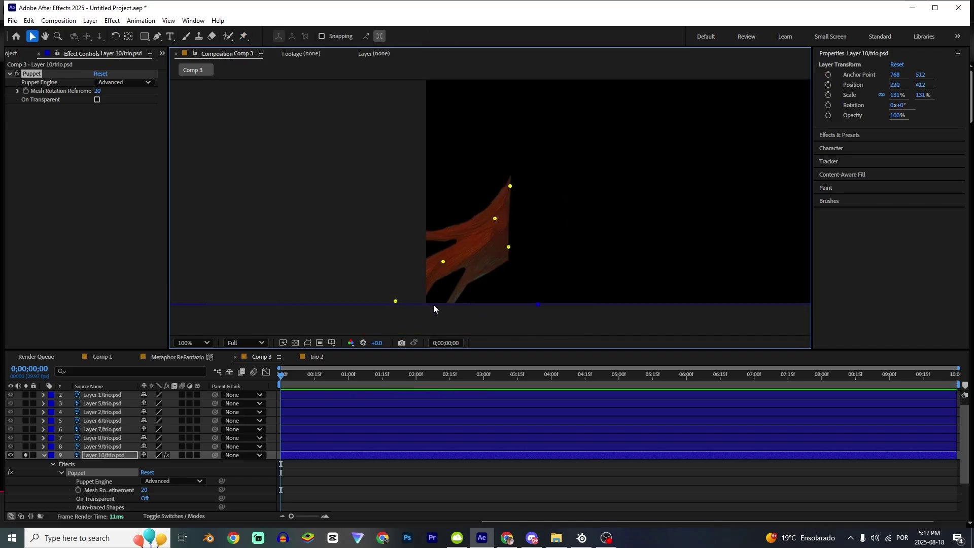
{"action": "key", "text": "ctrl+p"}
{"action": "left_click", "coordinate": [413, 301]}
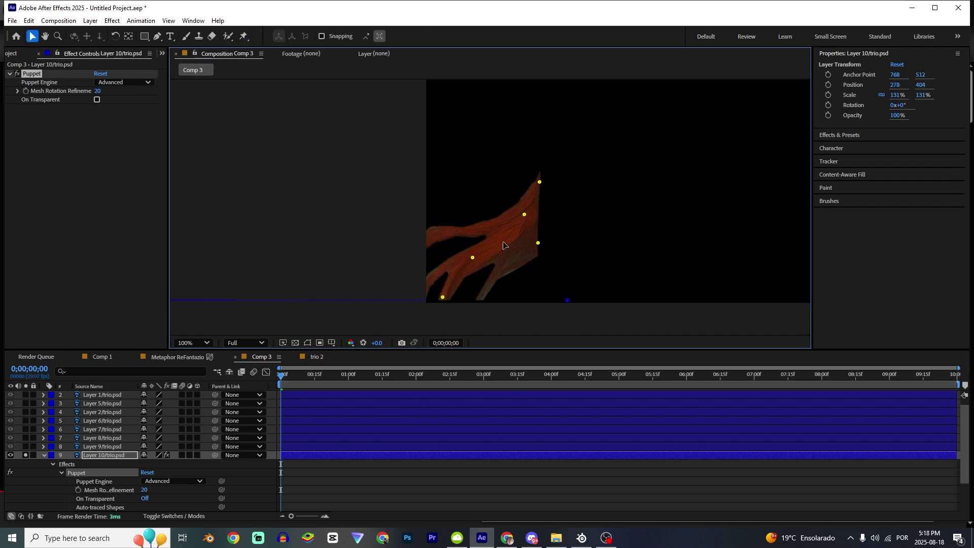
{"action": "key", "text": "v"}
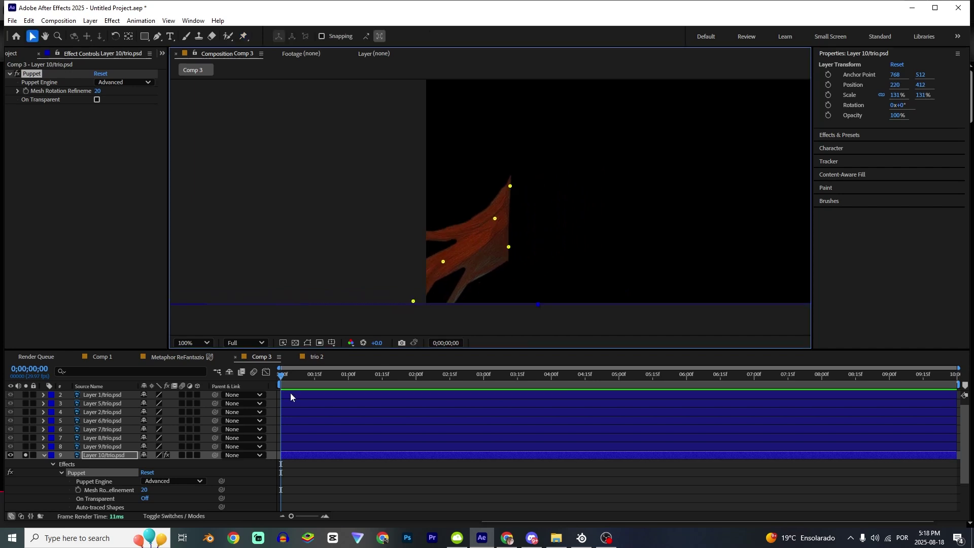
Step: Solo Layer 9 and place puppet pins across its root edge and along the long hair strand to the tip
{"action": "left_click", "coordinate": [25, 455]}
{"action": "left_click", "coordinate": [25, 446]}
{"action": "left_click", "coordinate": [101, 446]}
{"action": "left_click_drag", "start_coordinate": [446, 255], "coordinate": [248, 320]}
{"action": "scroll", "coordinate": [435, 219], "scroll_direction": "up", "scroll_amount": 2}
{"action": "key", "text": "ctrl+p"}
{"action": "left_click", "coordinate": [329, 203]}
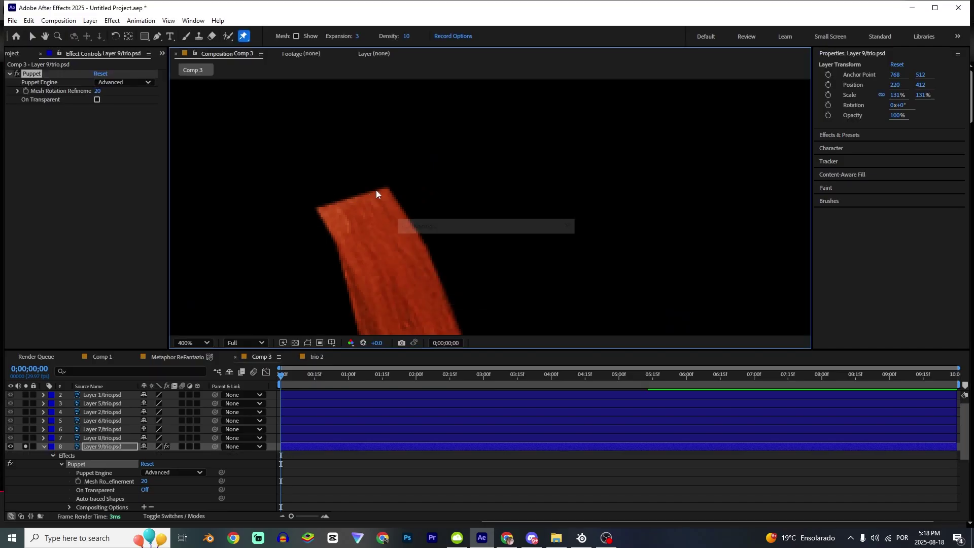
{"action": "left_click", "coordinate": [376, 190]}
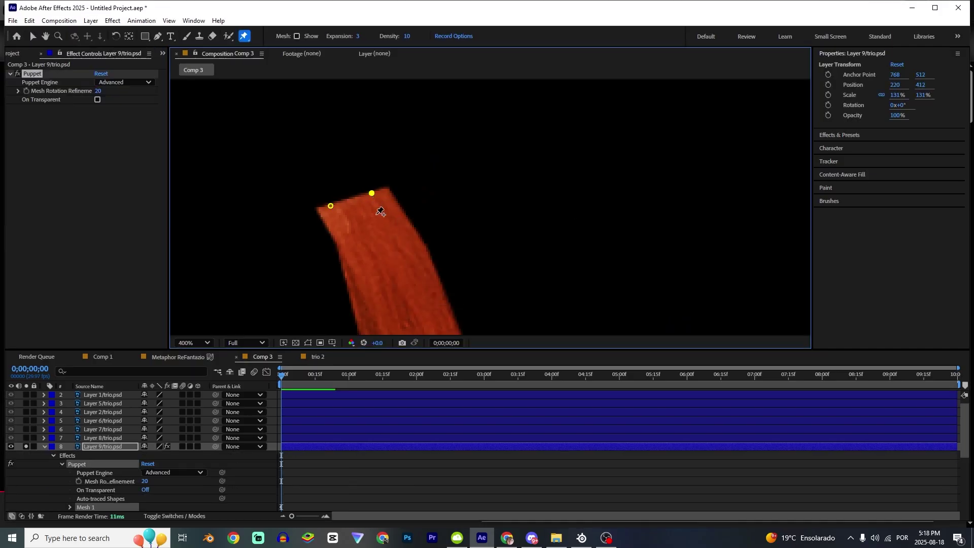
{"action": "scroll", "coordinate": [365, 207], "scroll_direction": "down", "scroll_amount": 2}
{"action": "scroll", "coordinate": [370, 196], "scroll_direction": "down", "scroll_amount": 2}
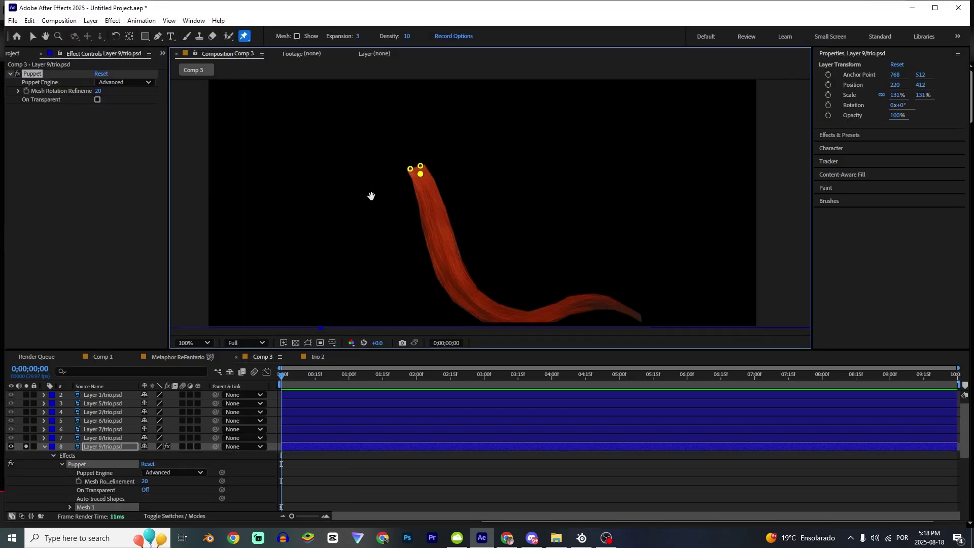
{"action": "scroll", "coordinate": [32, 461], "scroll_direction": "up", "scroll_amount": 1}
Step: Solo Layer 8 and place five puppet pins on the bang, from its root corners down to its tip
{"action": "left_click", "coordinate": [26, 455]}
{"action": "left_click", "coordinate": [26, 446]}
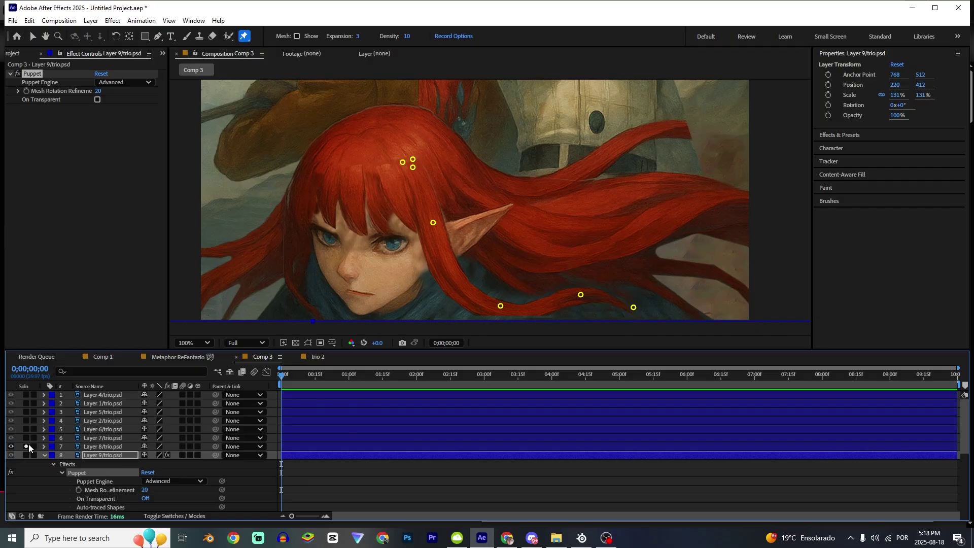
{"action": "left_click", "coordinate": [111, 446]}
{"action": "scroll", "coordinate": [509, 330], "scroll_direction": "up", "scroll_amount": 2}
{"action": "left_click_drag", "start_coordinate": [519, 329], "coordinate": [460, 268]}
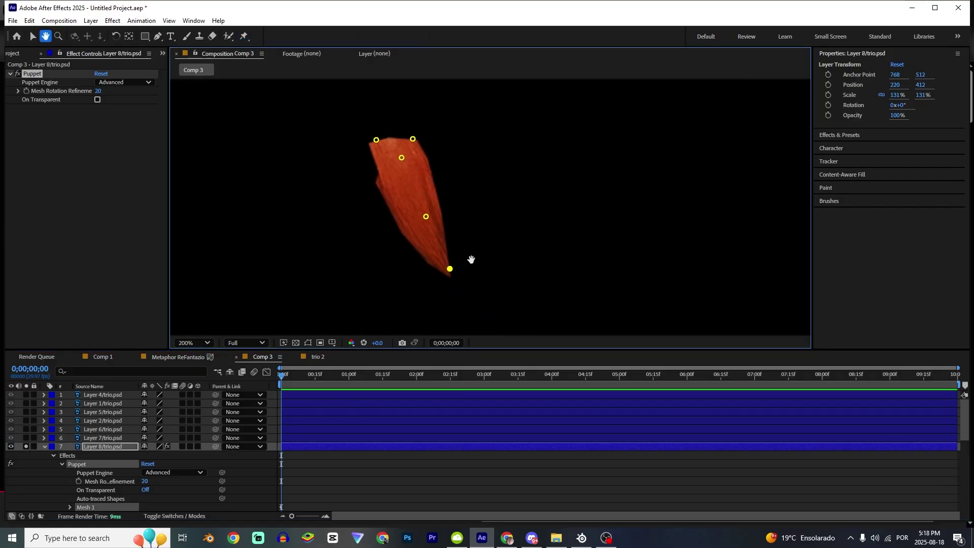
Step: Solo Layer 7 instead of Layer 8 and place five puppet pins on the bang, from its root edge down to its tip
{"action": "left_click", "coordinate": [26, 446]}
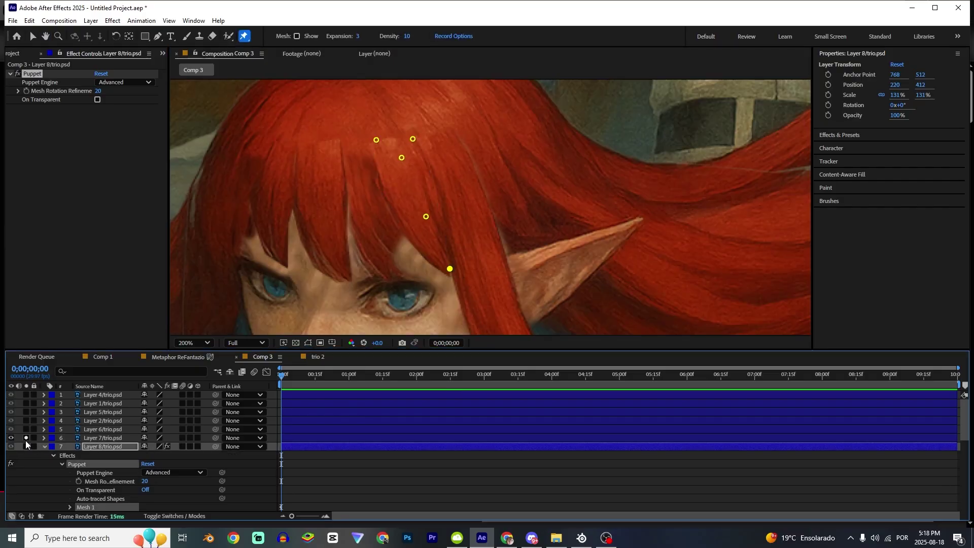
{"action": "left_click", "coordinate": [26, 437]}
{"action": "left_click", "coordinate": [99, 438]}
{"action": "left_click_drag", "start_coordinate": [324, 252], "coordinate": [430, 302]}
{"action": "scroll", "coordinate": [430, 302], "scroll_direction": "up", "scroll_amount": 2}
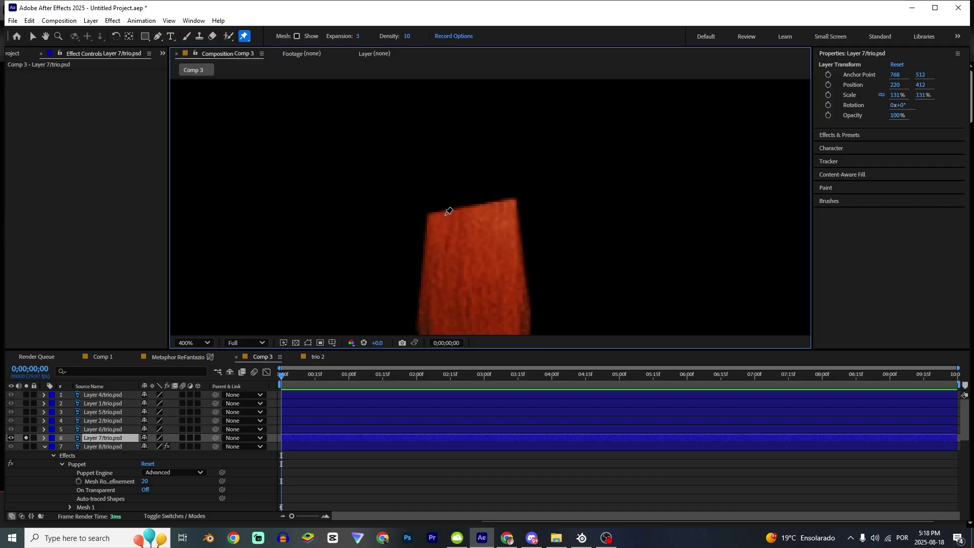
{"action": "left_click", "coordinate": [445, 214]}
{"action": "left_click", "coordinate": [499, 205]}
{"action": "scroll", "coordinate": [500, 209], "scroll_direction": "down", "scroll_amount": 2}
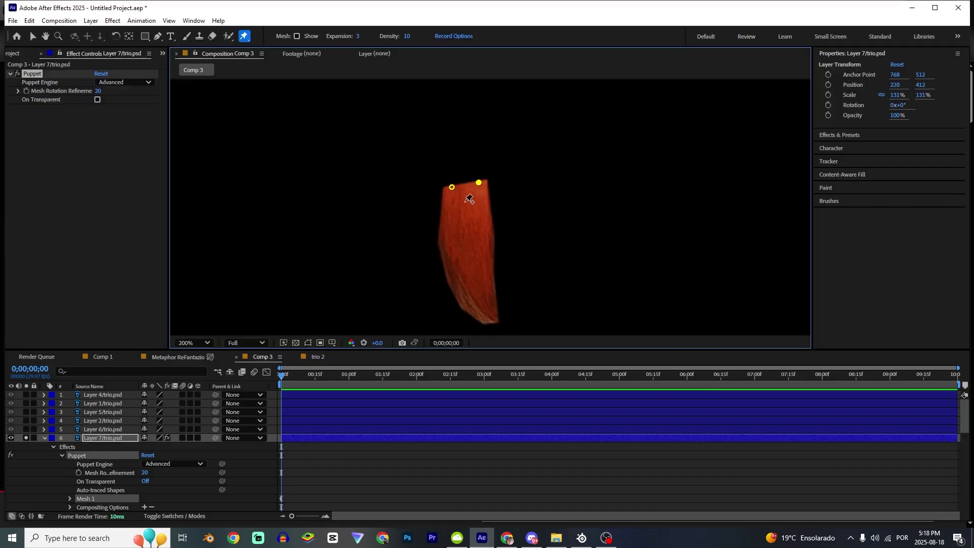
{"action": "left_click", "coordinate": [466, 197]}
{"action": "left_click", "coordinate": [473, 246]}
{"action": "left_click", "coordinate": [489, 319]}
Step: Solo Layer 6 instead of Layer 7 and place five puppet pins on the bang, from its root corners down to its tip
{"action": "left_click", "coordinate": [27, 438]}
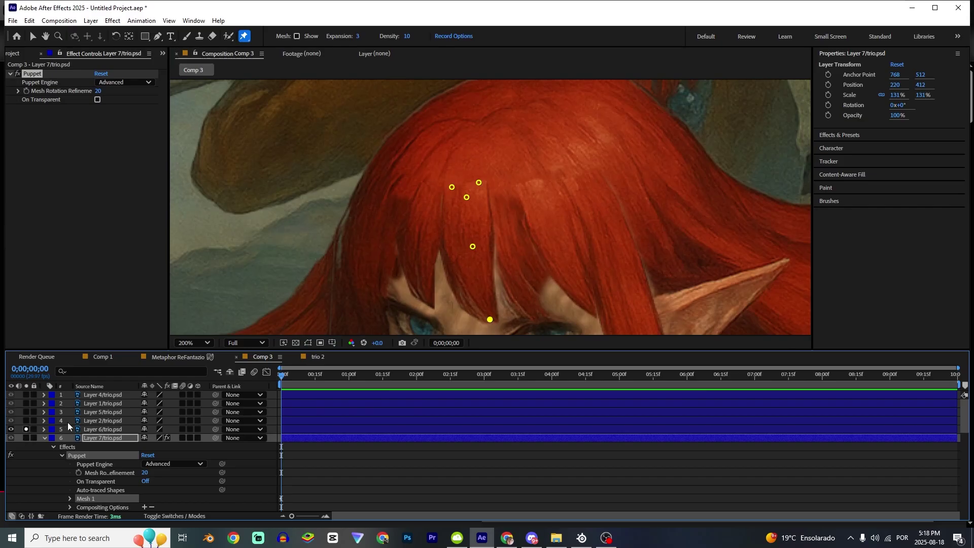
{"action": "left_click", "coordinate": [26, 429]}
{"action": "left_click", "coordinate": [95, 429]}
{"action": "scroll", "coordinate": [423, 211], "scroll_direction": "up", "scroll_amount": 2}
{"action": "left_click_drag", "start_coordinate": [372, 161], "coordinate": [455, 195]}
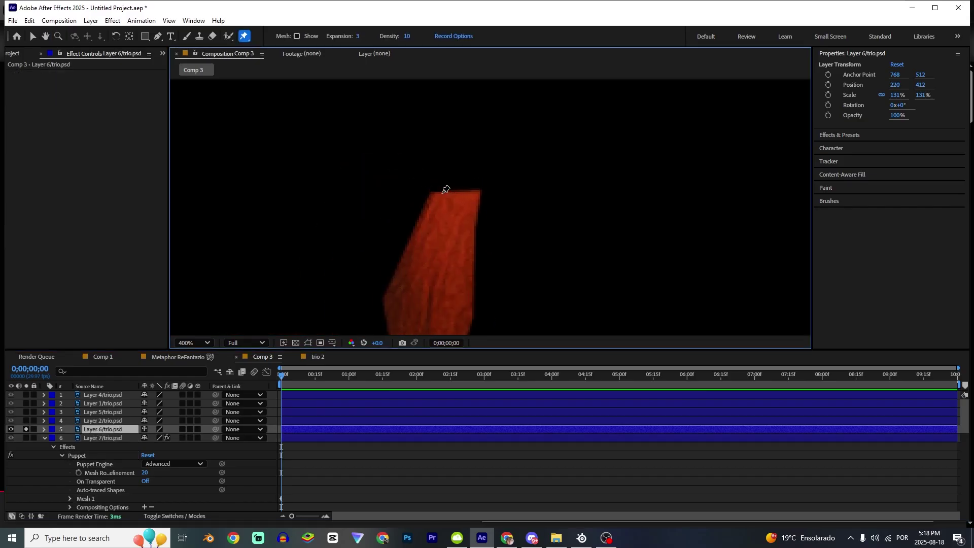
{"action": "left_click", "coordinate": [439, 192]}
{"action": "left_click", "coordinate": [471, 191]}
{"action": "left_click", "coordinate": [450, 213]}
{"action": "left_click", "coordinate": [441, 295]}
{"action": "scroll", "coordinate": [441, 295], "scroll_direction": "down", "scroll_amount": 1}
{"action": "left_click_drag", "start_coordinate": [441, 288], "coordinate": [455, 248]}
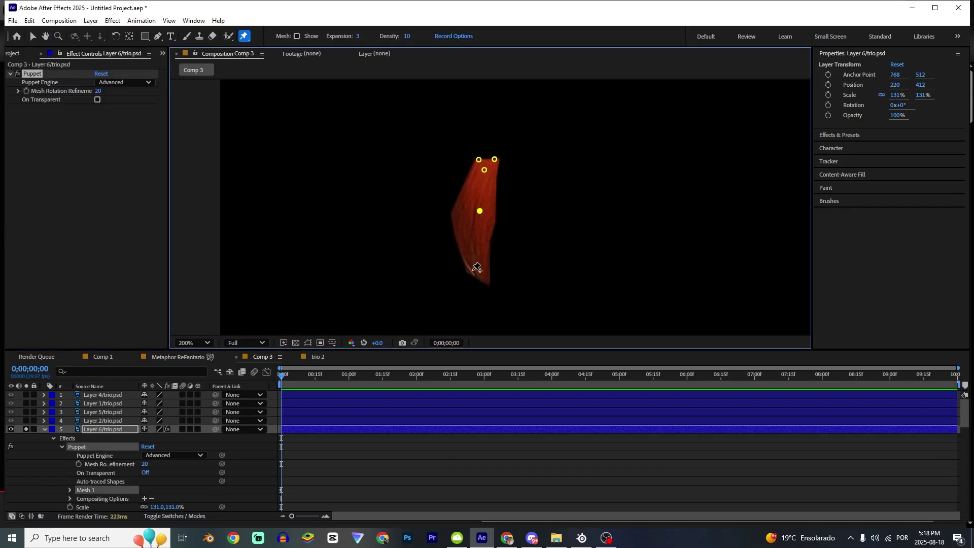
{"action": "left_click", "coordinate": [477, 273]}
Step: Collapse the expanded layer properties in the timeline and clear all solos so the whole artwork shows
{"action": "left_click", "coordinate": [26, 429]}
{"action": "left_click", "coordinate": [26, 420]}
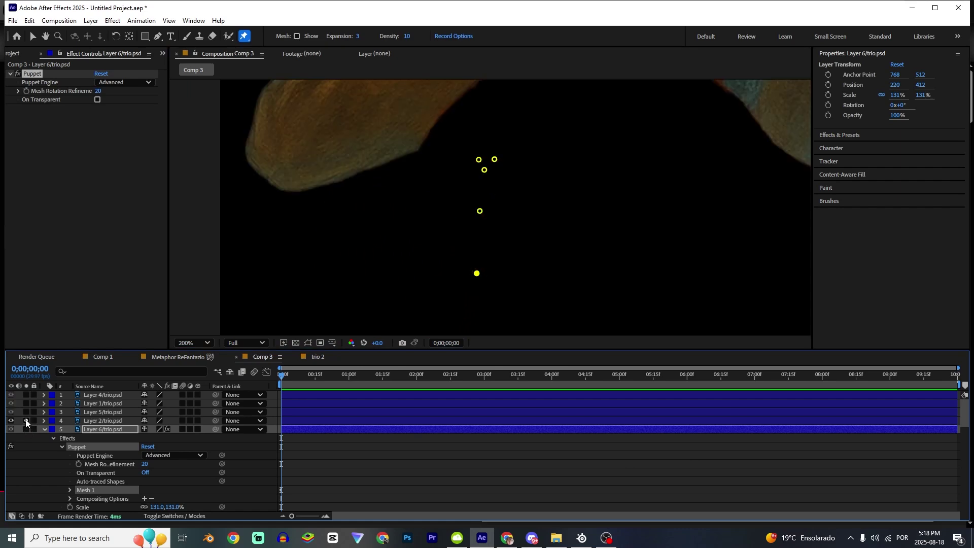
{"action": "key", "text": "comma"}
{"action": "key", "text": "comma"}
{"action": "key", "text": "period"}
{"action": "left_click", "coordinate": [44, 421]}
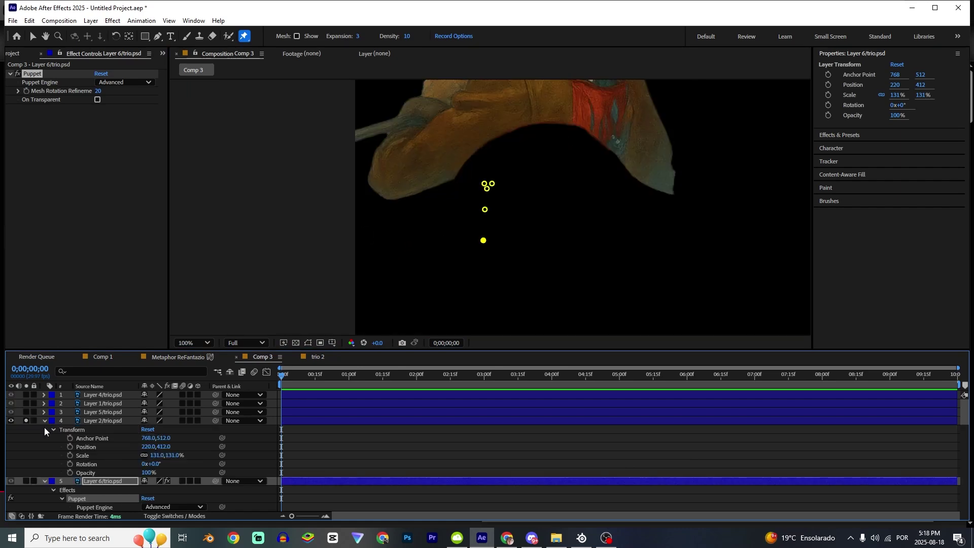
{"action": "left_click", "coordinate": [45, 421]}
{"action": "left_click", "coordinate": [44, 429]}
{"action": "left_click", "coordinate": [44, 438]}
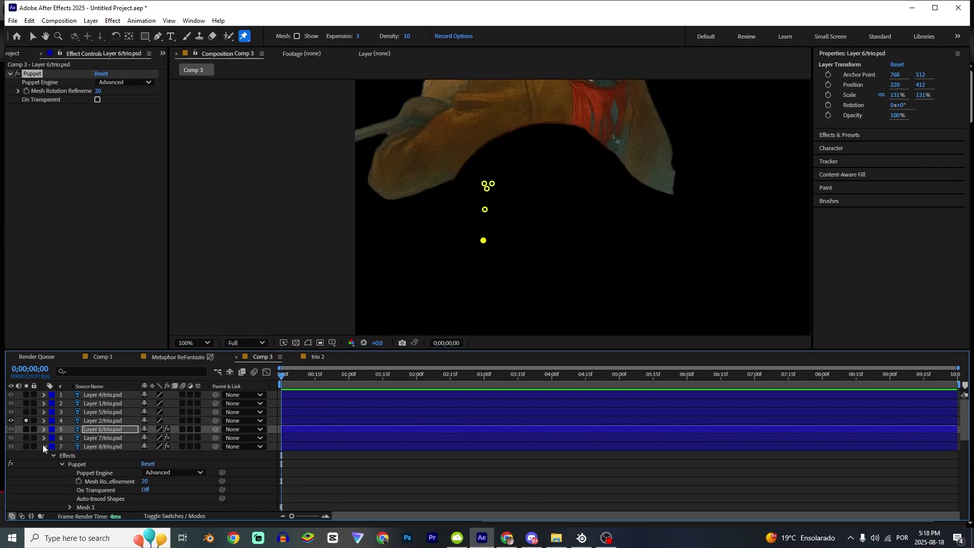
{"action": "left_click", "coordinate": [43, 446]}
{"action": "left_click", "coordinate": [42, 456]}
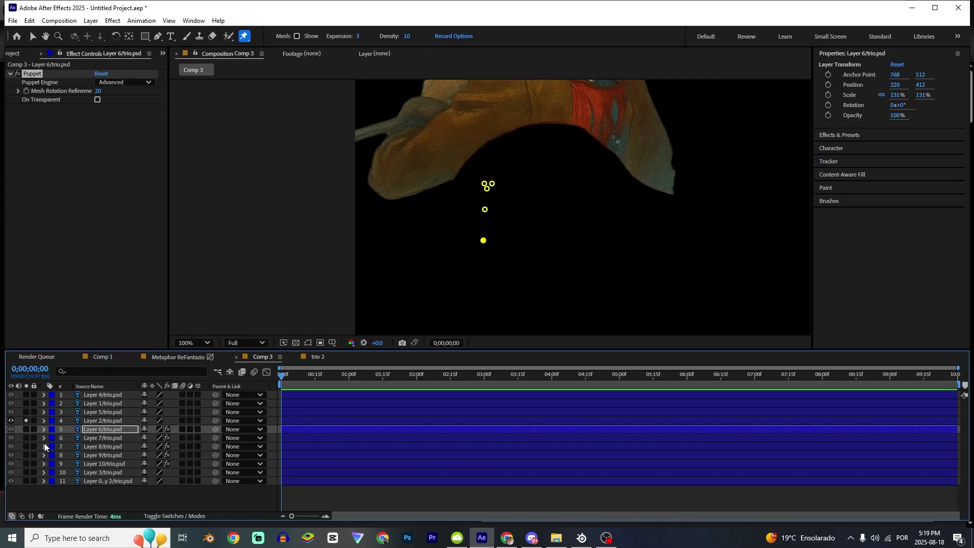
{"action": "left_click", "coordinate": [27, 420]}
Step: Label the girl's layers, from Layer 6 down through Layer 3, Yellow and toggle their visibility to check the group
{"action": "left_click", "coordinate": [104, 430]}
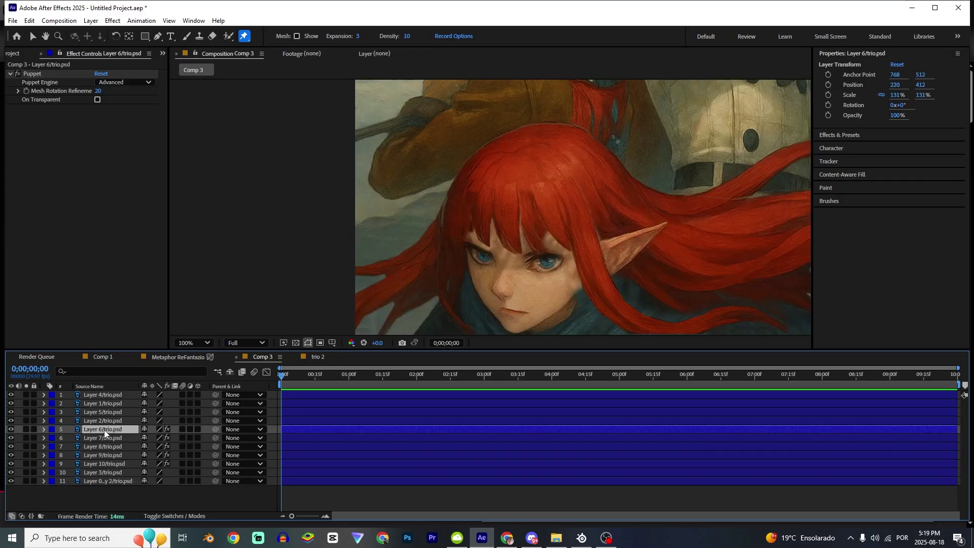
{"action": "key", "text": "v"}
{"action": "key", "text": "comma"}
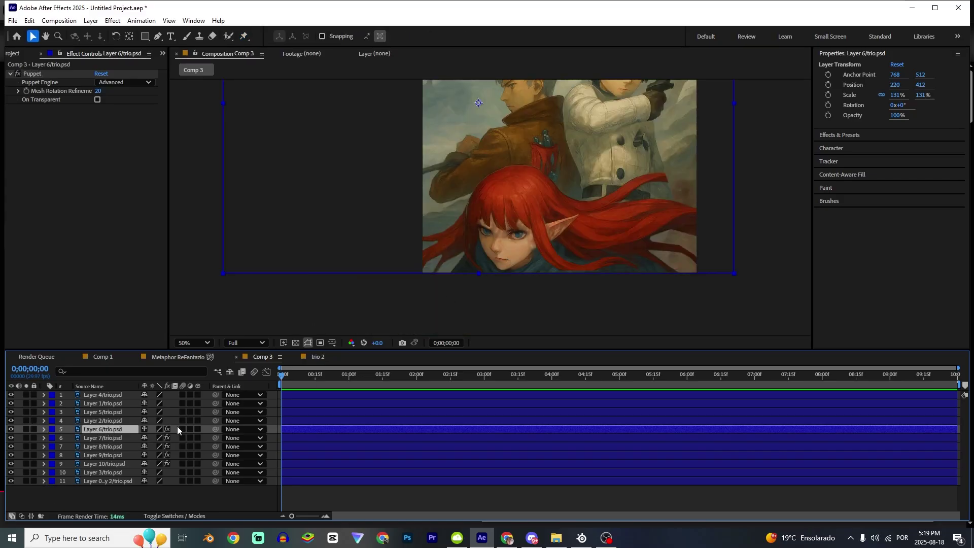
{"action": "left_click", "coordinate": [99, 475], "text": "shift"}
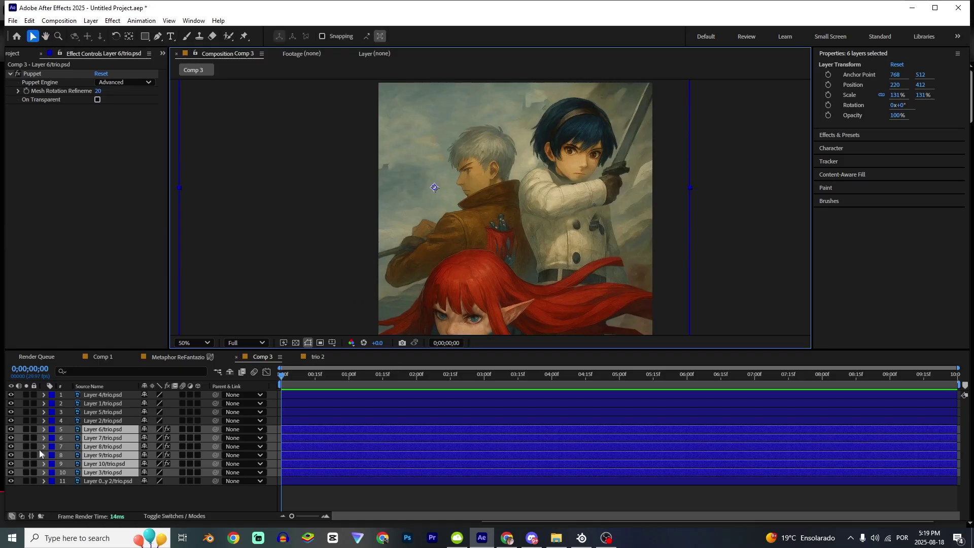
{"action": "left_click", "coordinate": [49, 434]}
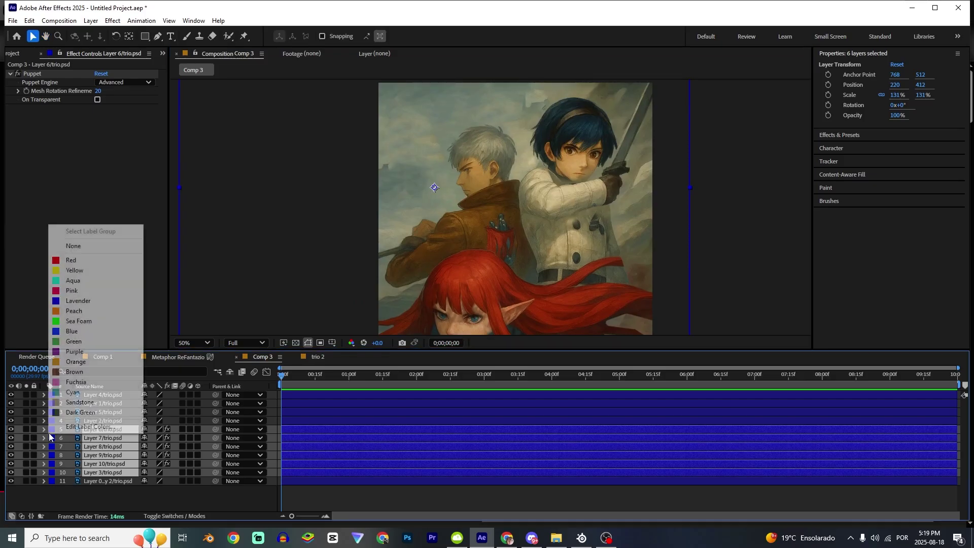
{"action": "left_click", "coordinate": [72, 273]}
{"action": "left_click", "coordinate": [11, 429]}
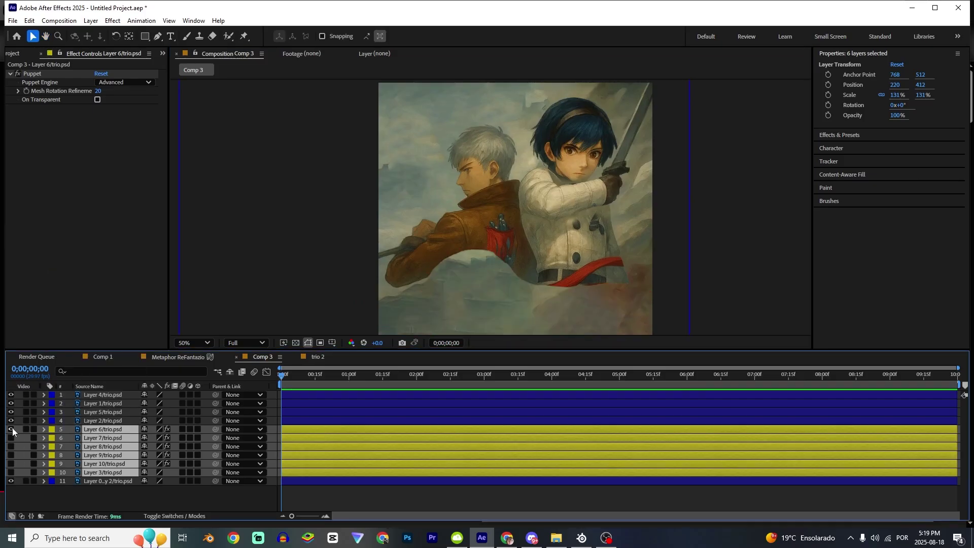
{"action": "left_click", "coordinate": [10, 429]}
{"action": "left_click_drag", "start_coordinate": [444, 246], "coordinate": [404, 190]}
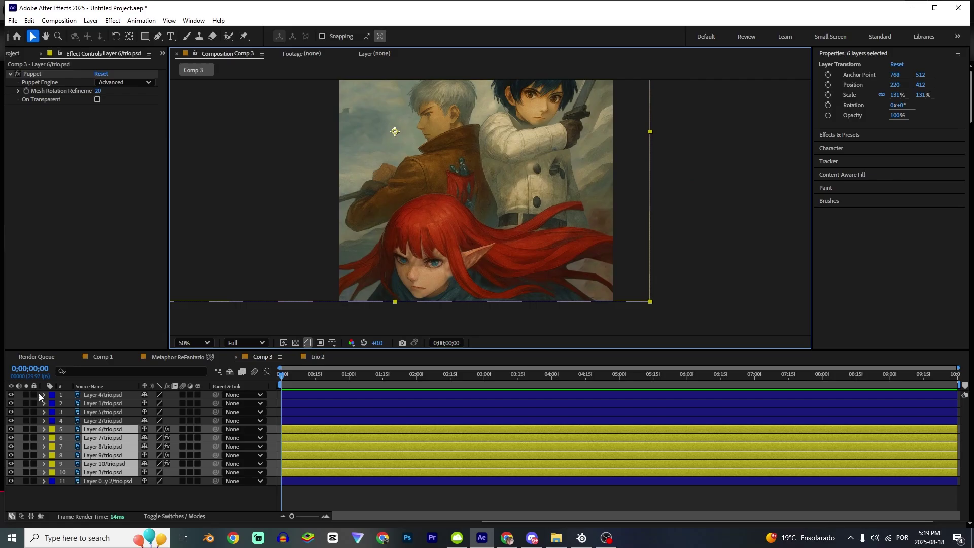
{"action": "left_click", "coordinate": [11, 429]}
{"action": "left_click", "coordinate": [11, 429]}
{"action": "left_click_drag", "start_coordinate": [235, 282], "coordinate": [282, 348]}
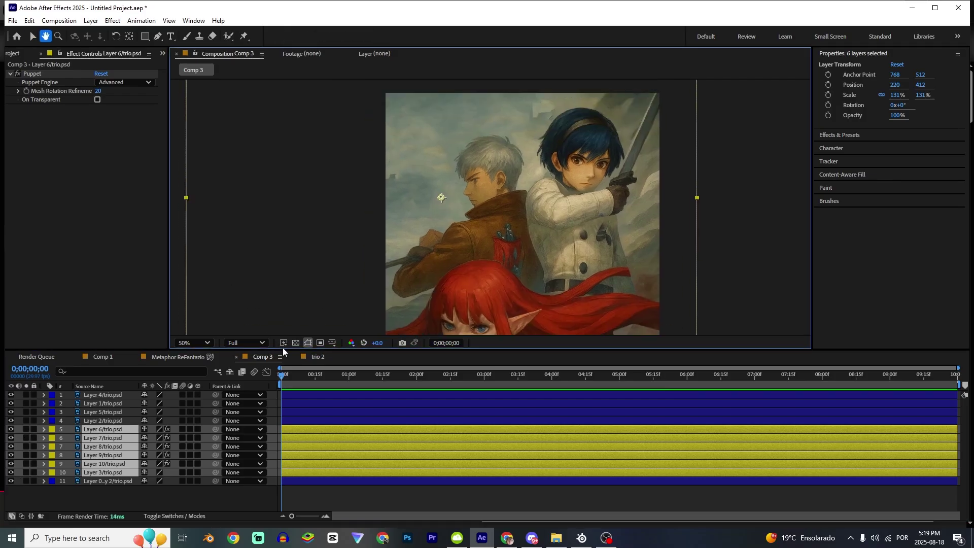
Step: Select Layer 10's Puppet effect and its three pins from the middle of the root outward along the lower strand
{"action": "left_click", "coordinate": [129, 484]}
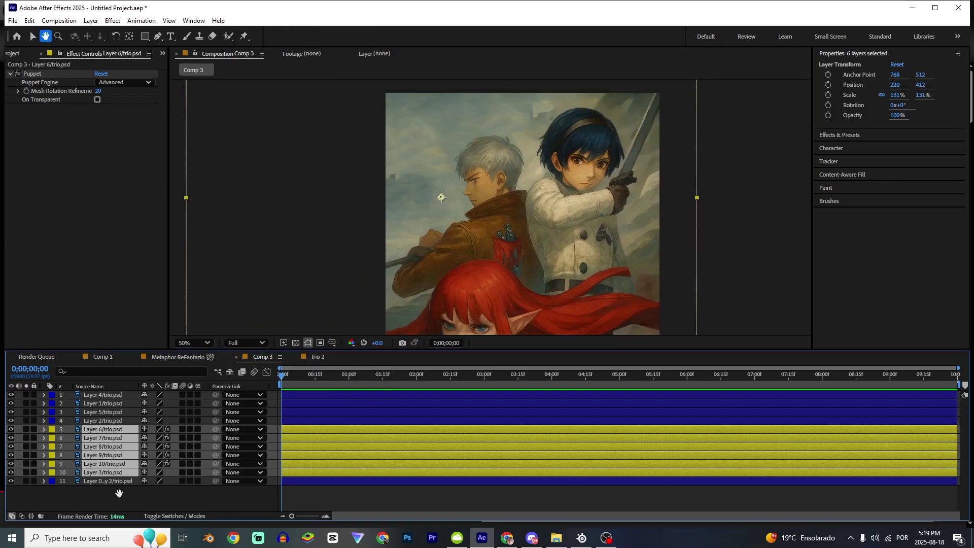
{"action": "key", "text": "v"}
{"action": "left_click", "coordinate": [91, 464]}
{"action": "left_click", "coordinate": [11, 464]}
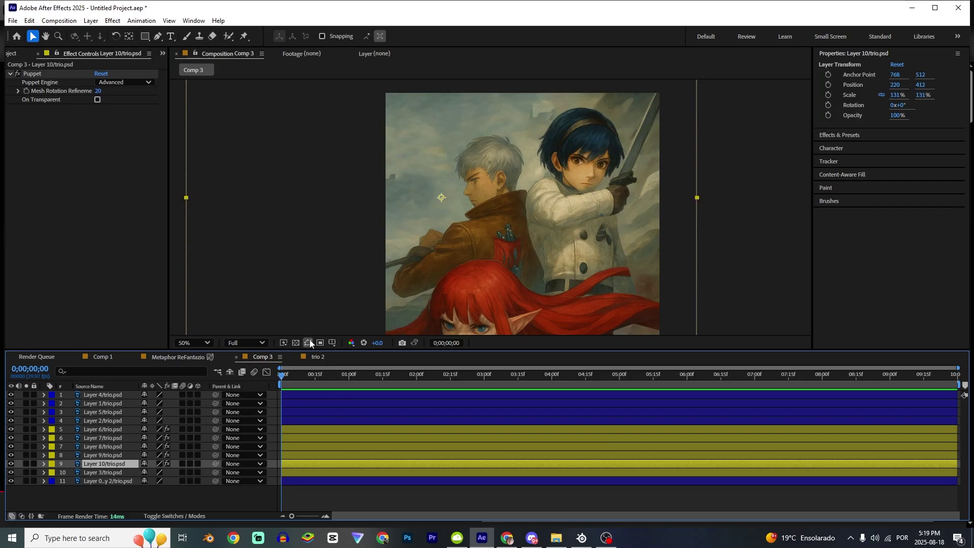
{"action": "left_click_drag", "start_coordinate": [432, 316], "coordinate": [435, 255]}
{"action": "left_click", "coordinate": [29, 74]}
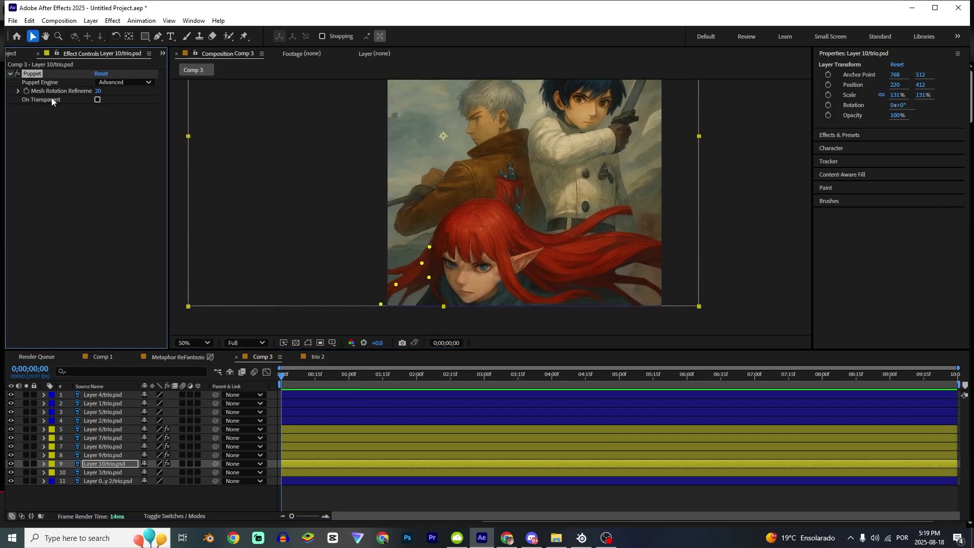
{"action": "scroll", "coordinate": [410, 247], "scroll_direction": "up", "scroll_amount": 2}
{"action": "left_click_drag", "start_coordinate": [456, 251], "coordinate": [469, 207]}
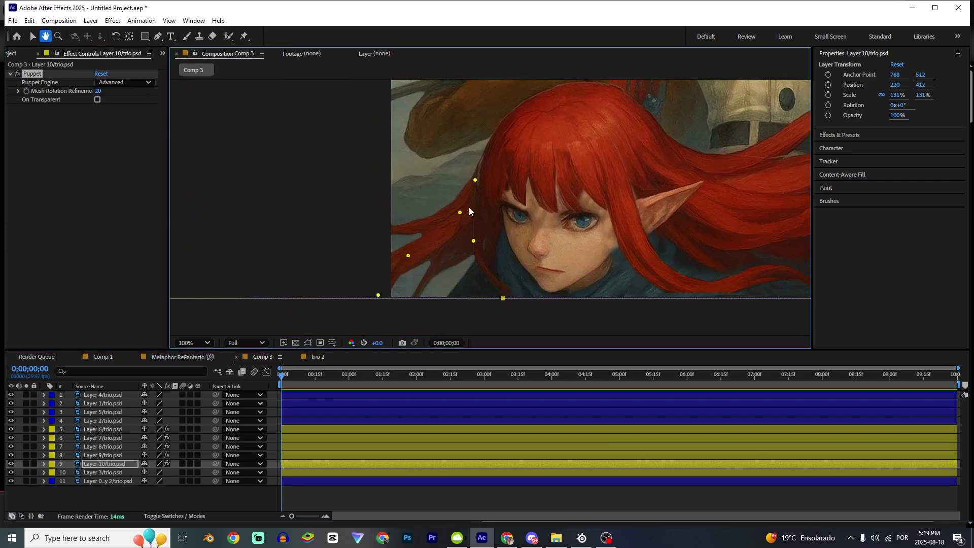
{"action": "left_click", "coordinate": [407, 255], "text": "shift"}
{"action": "left_click", "coordinate": [378, 294], "text": "shift"}
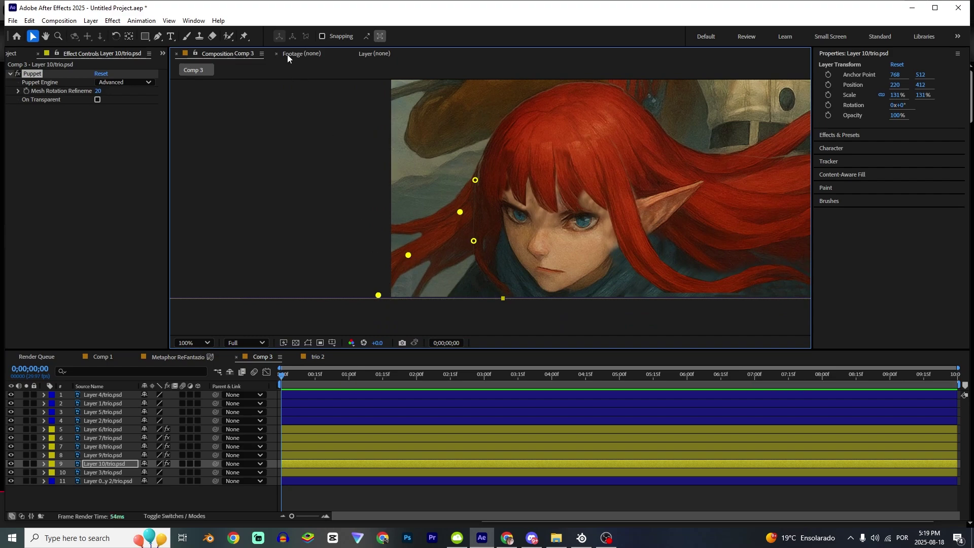
Step: Open the AutoSway script and apply its PuppetPinTool Mode to the three selected Layer 10 pins
{"action": "left_click", "coordinate": [194, 20]}
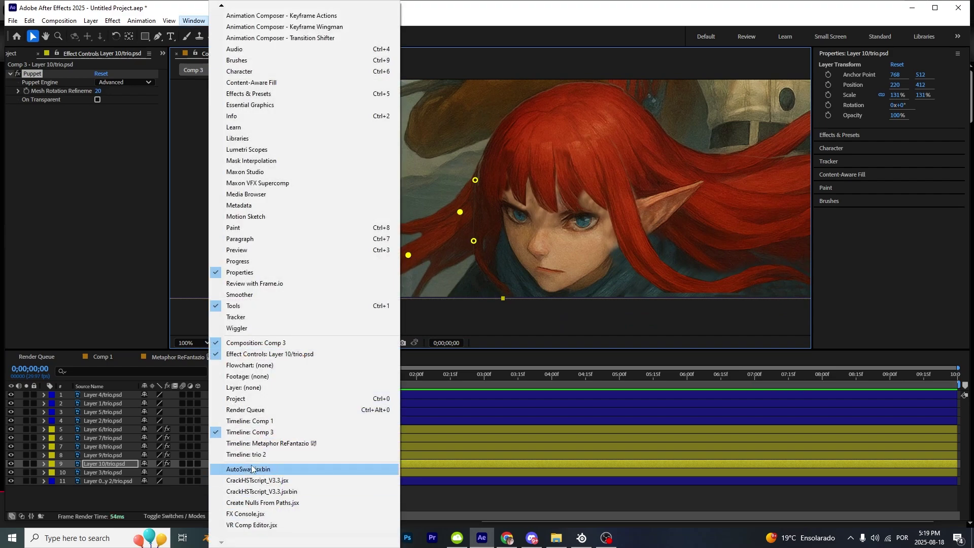
{"action": "left_click", "coordinate": [254, 469]}
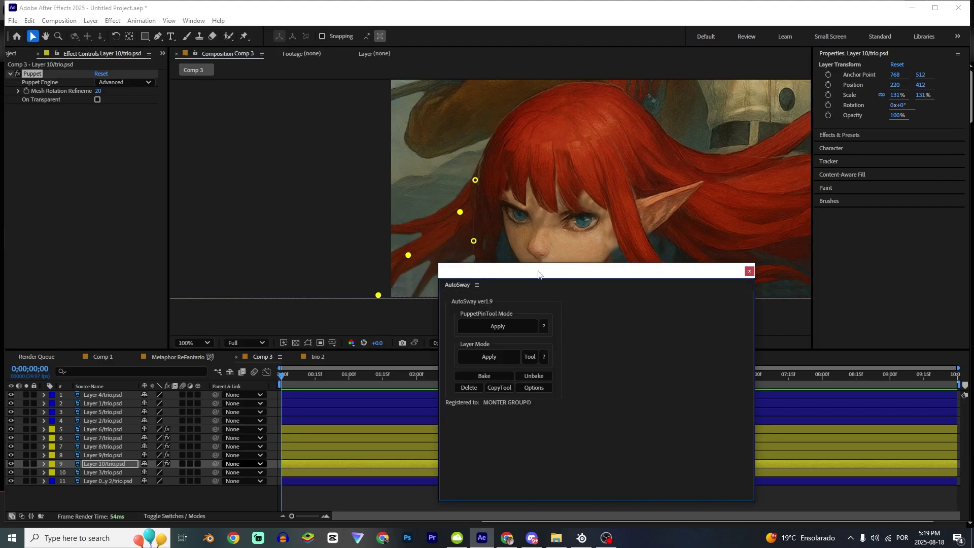
{"action": "left_click_drag", "start_coordinate": [538, 274], "coordinate": [609, 252]}
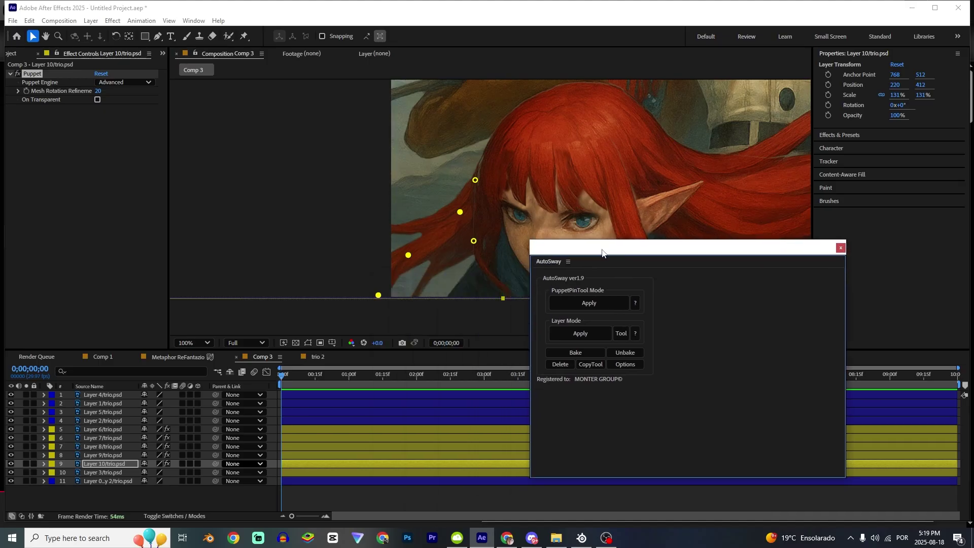
{"action": "left_click", "coordinate": [576, 301]}
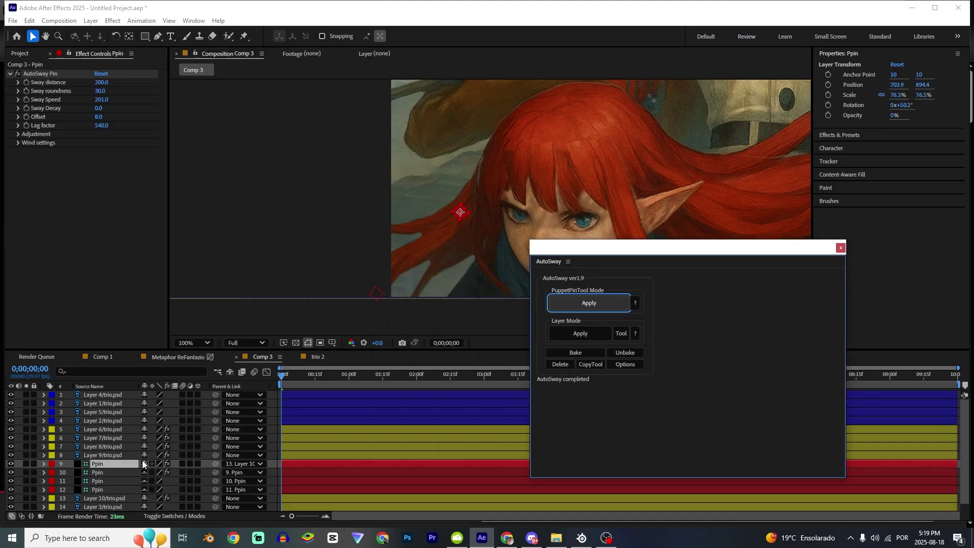
Step: Select Layer 9's five pins along the long strand from root to tip and apply AutoSway's PuppetPinTool Mode
{"action": "left_click", "coordinate": [106, 454]}
{"action": "left_click", "coordinate": [35, 75]}
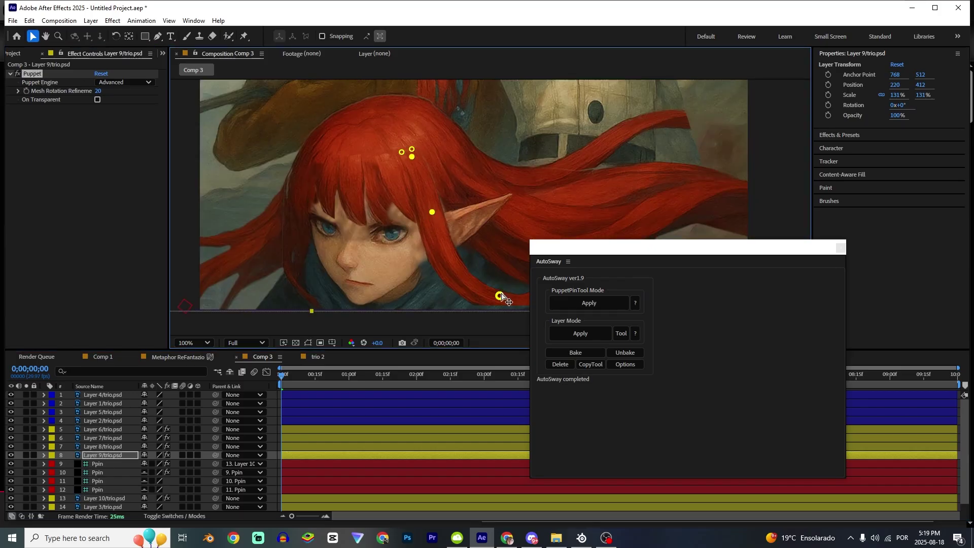
{"action": "left_click_drag", "start_coordinate": [505, 257], "coordinate": [334, 261]}
{"action": "left_click", "coordinate": [461, 302], "text": "shift"}
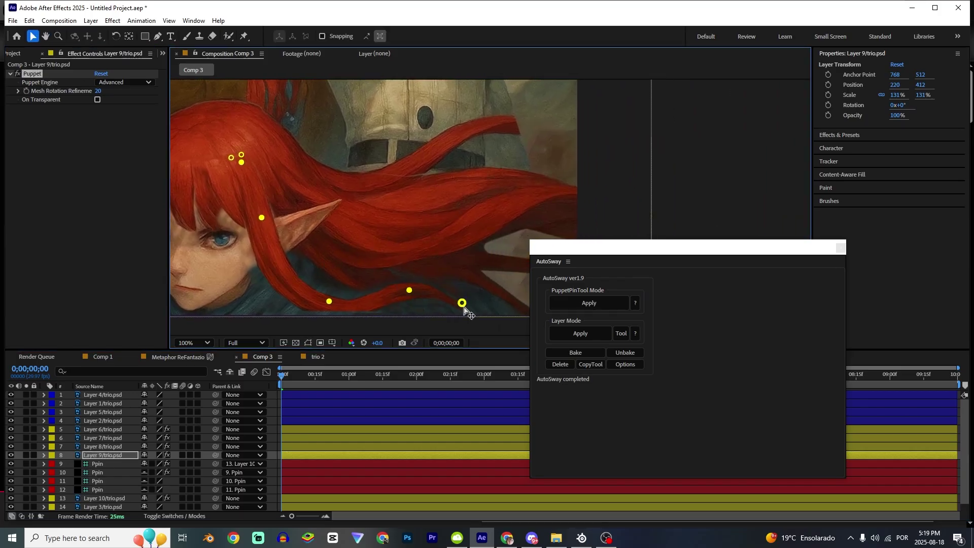
{"action": "left_click", "coordinate": [588, 303]}
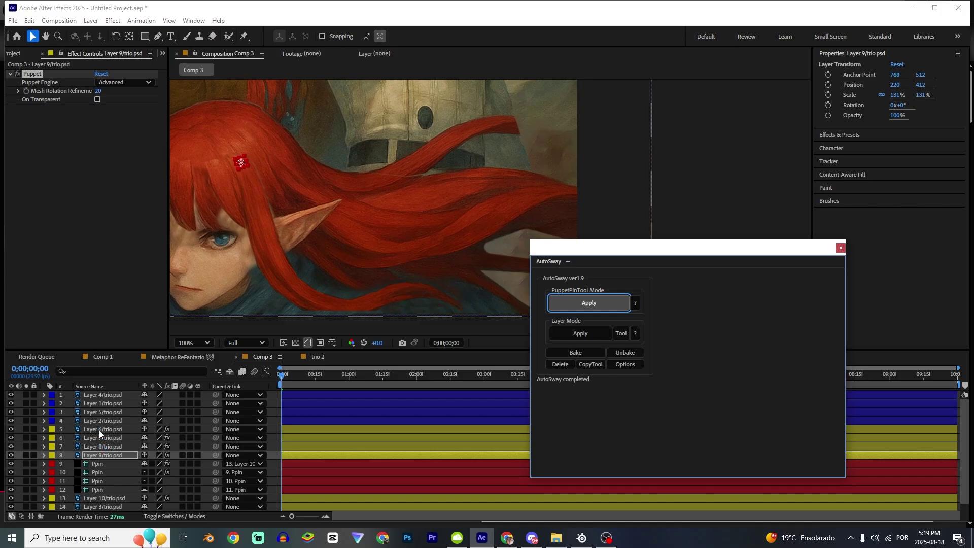
Step: Scrub the timeline from the start to 0;00;01;18 and examine how the bangs and side strands sway
{"action": "scroll", "coordinate": [406, 258], "scroll_direction": "up", "scroll_amount": 1}
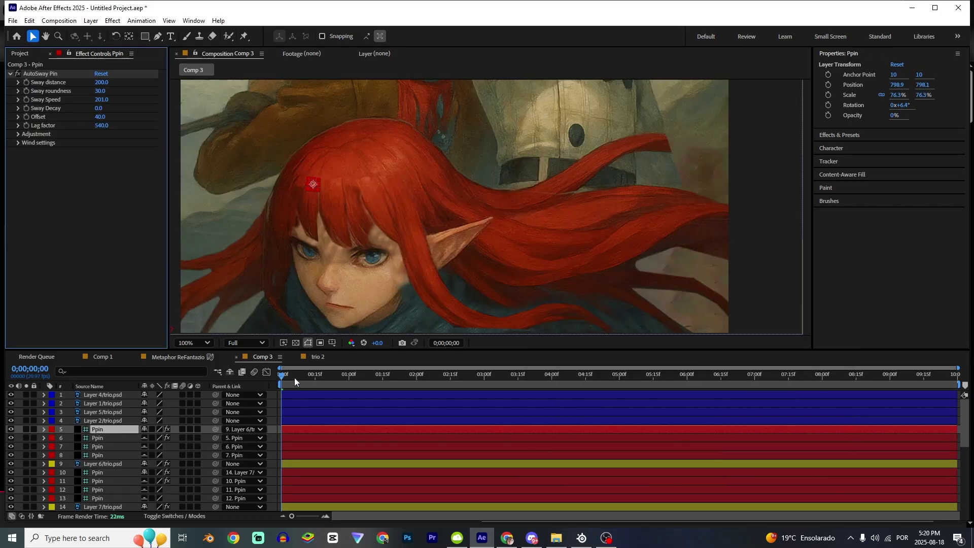
{"action": "left_click_drag", "start_coordinate": [294, 377], "coordinate": [389, 379]}
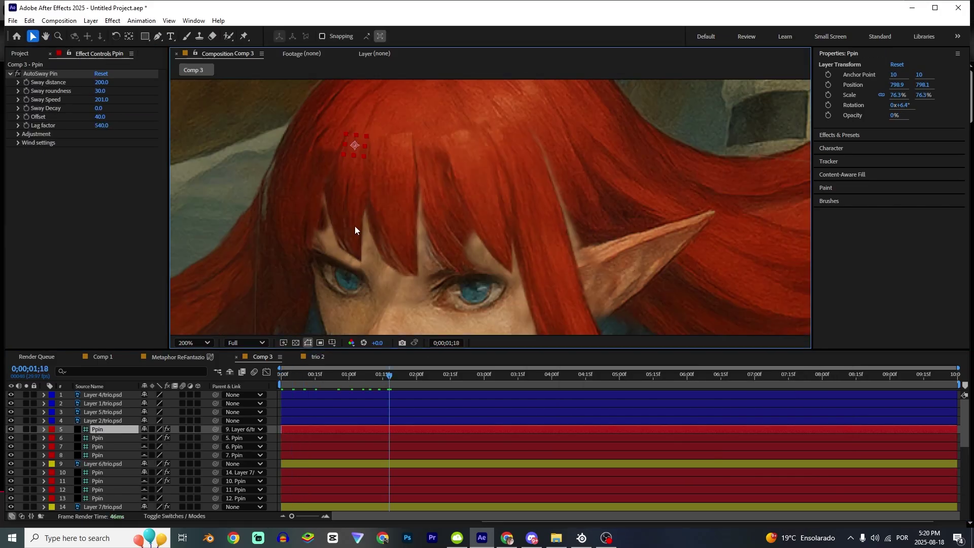
{"action": "scroll", "coordinate": [379, 247], "scroll_direction": "down", "scroll_amount": 1}
{"action": "left_click_drag", "start_coordinate": [398, 254], "coordinate": [415, 254]}
Step: Toggle Layer 10's visibility to check its hair piece and move the layer below Layer 3 in the stack
{"action": "scroll", "coordinate": [93, 480], "scroll_direction": "down", "scroll_amount": 6}
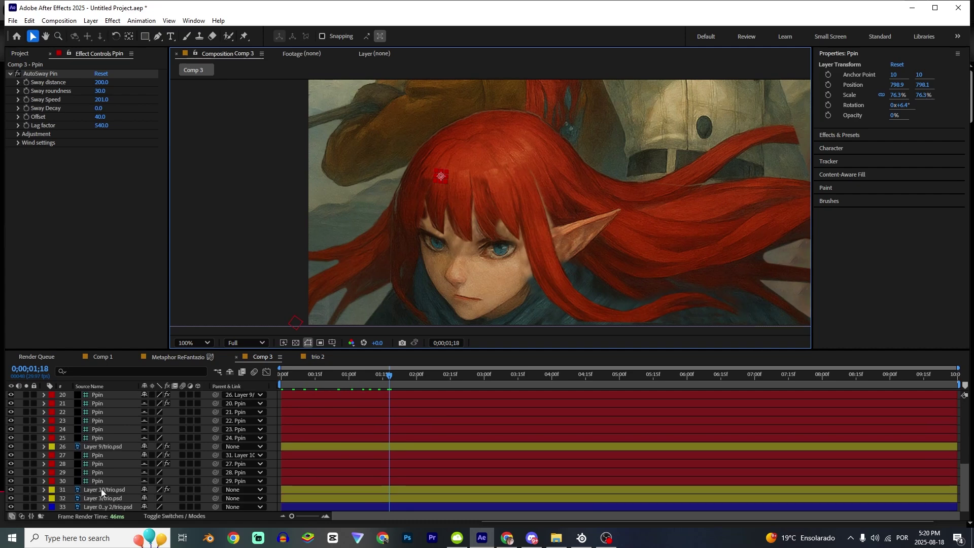
{"action": "left_click", "coordinate": [102, 490]}
{"action": "left_click", "coordinate": [11, 489]}
{"action": "left_click", "coordinate": [11, 489]}
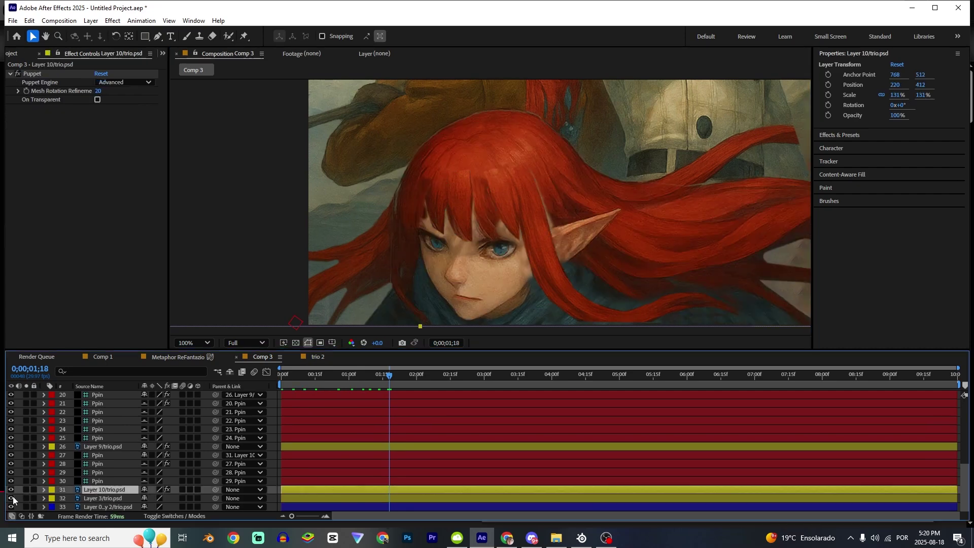
{"action": "left_click_drag", "start_coordinate": [95, 490], "coordinate": [109, 500]}
Step: Scale Layer 10 to 144% and reposition it to about 252, 355 behind the girl's head
{"action": "key", "text": "s"}
{"action": "left_click_drag", "start_coordinate": [171, 500], "coordinate": [178, 500]}
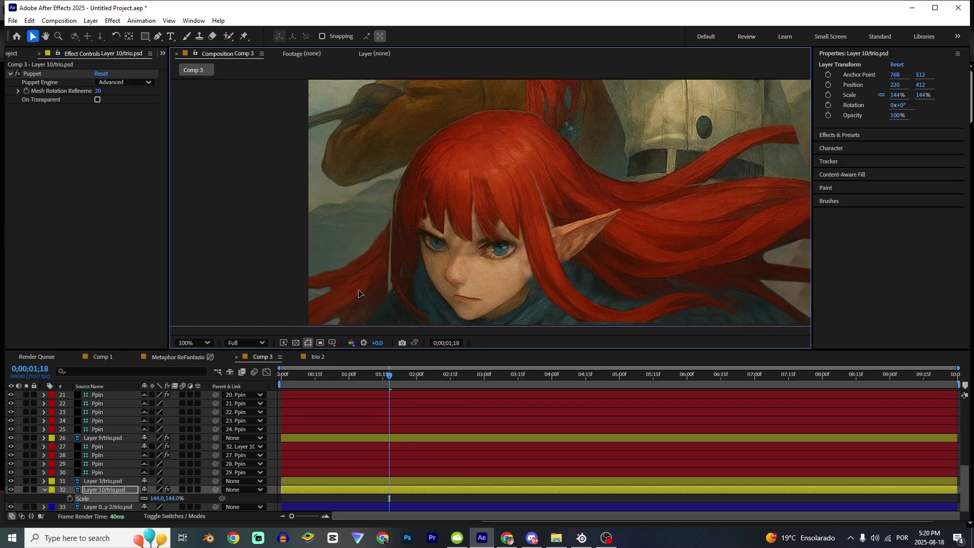
{"action": "left_click_drag", "start_coordinate": [357, 297], "coordinate": [371, 269]}
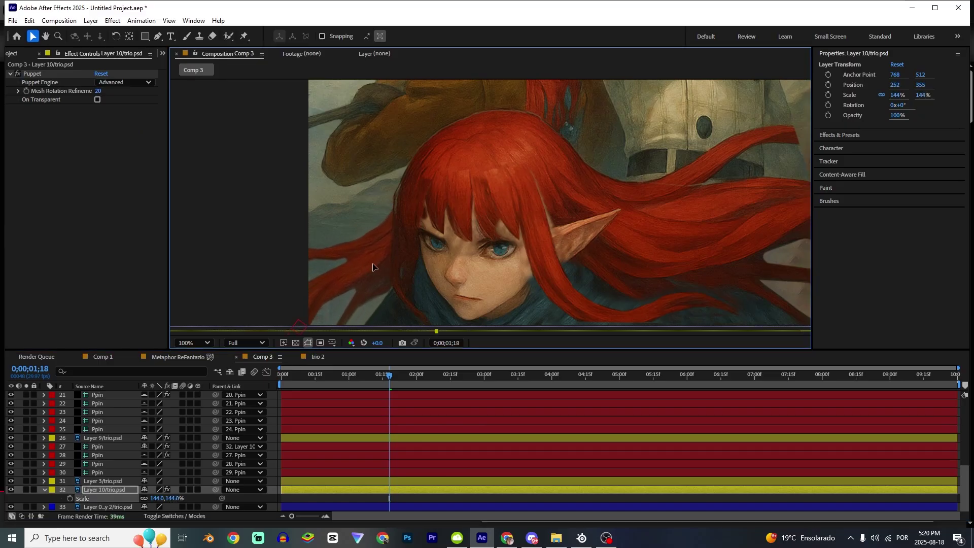
Step: Toggle Layer 9's visibility to identify its hair piece, enlarge the layer's scale and scrub through the hair animation
{"action": "left_click", "coordinate": [101, 437]}
{"action": "left_click", "coordinate": [11, 437]}
{"action": "left_click", "coordinate": [10, 437]}
{"action": "left_click", "coordinate": [11, 439]}
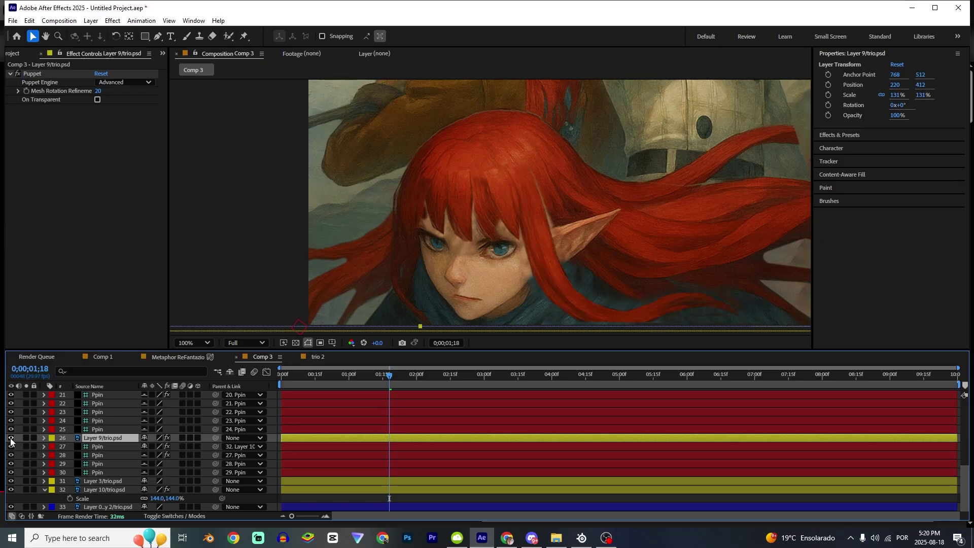
{"action": "key", "text": "s"}
{"action": "left_click_drag", "start_coordinate": [173, 446], "coordinate": [197, 434]}
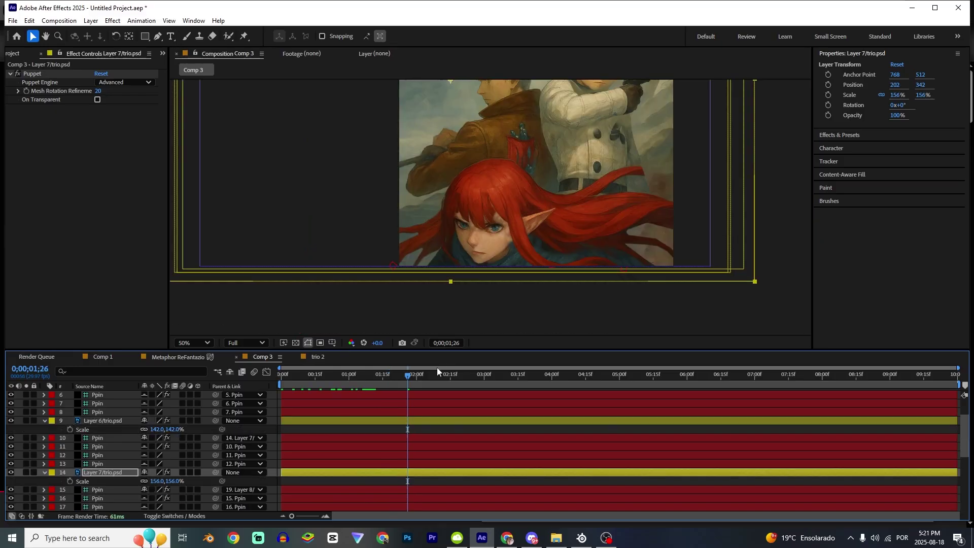
{"action": "left_click_drag", "start_coordinate": [437, 368], "coordinate": [483, 375]}
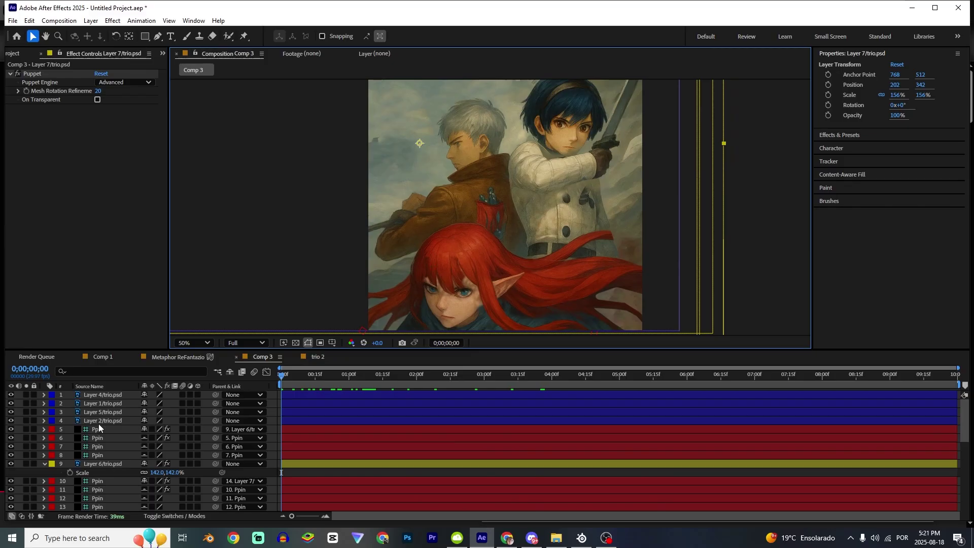
Step: Check Layer 2's figure by hiding and showing it, and give Layer 2 and Layer 5 the Sea Foam label
{"action": "scroll", "coordinate": [494, 207], "scroll_direction": "up", "scroll_amount": 1}
{"action": "left_click_drag", "start_coordinate": [494, 207], "coordinate": [468, 266]}
{"action": "scroll", "coordinate": [492, 225], "scroll_direction": "down", "scroll_amount": 1}
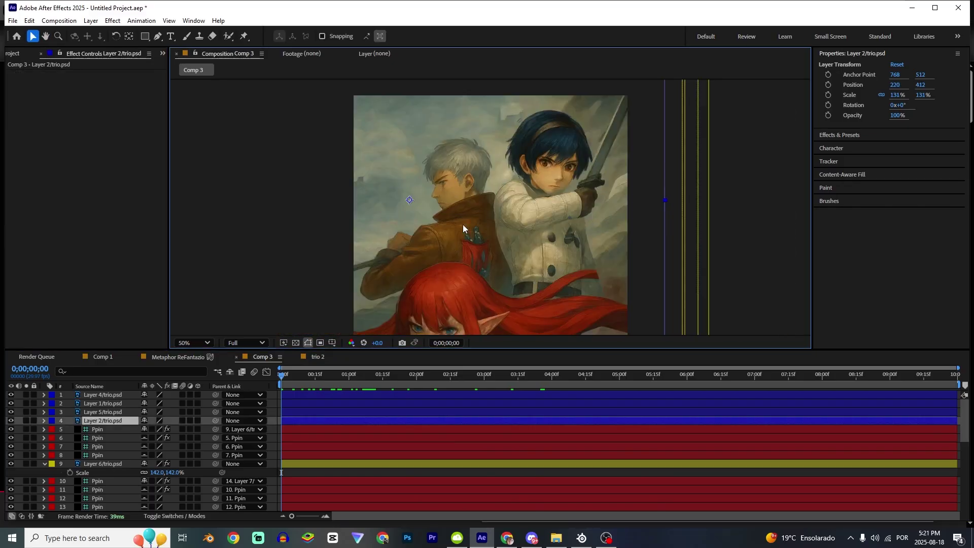
{"action": "left_click", "coordinate": [11, 420]}
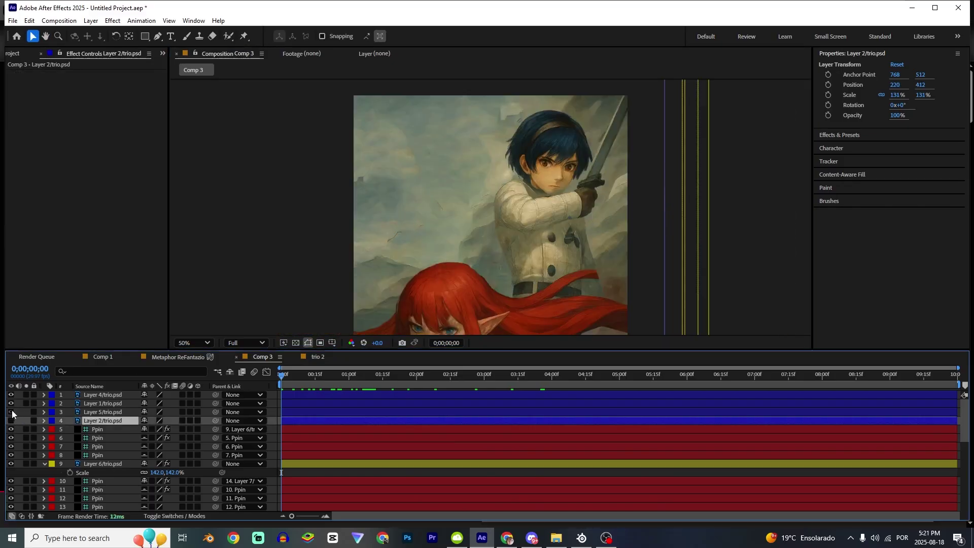
{"action": "left_click", "coordinate": [11, 419]}
{"action": "left_click", "coordinate": [102, 412], "text": "ctrl"}
{"action": "left_click", "coordinate": [52, 413]}
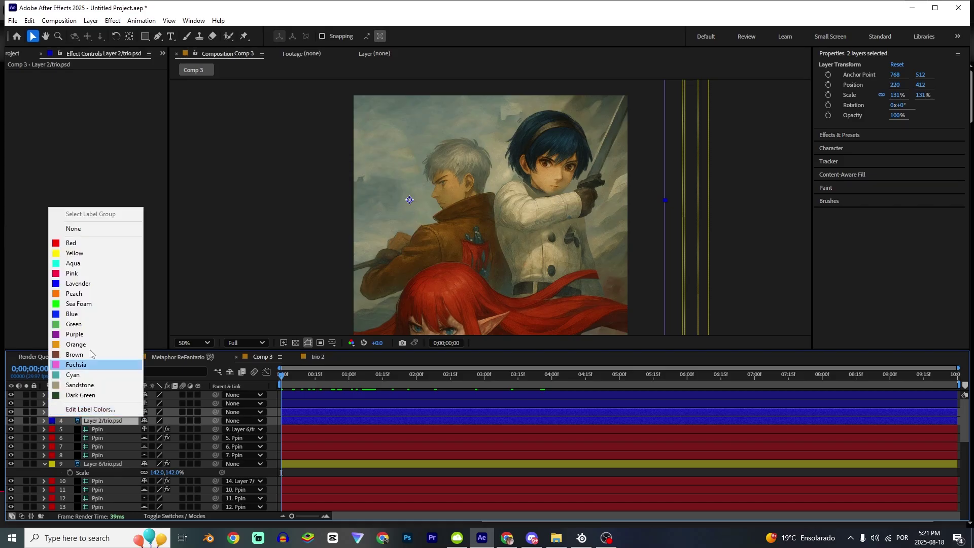
{"action": "left_click", "coordinate": [93, 304]}
Step: Give Layer 1 and Layer 4 the Fuchsia label
{"action": "left_click", "coordinate": [86, 402]}
{"action": "left_click", "coordinate": [71, 395], "text": "ctrl"}
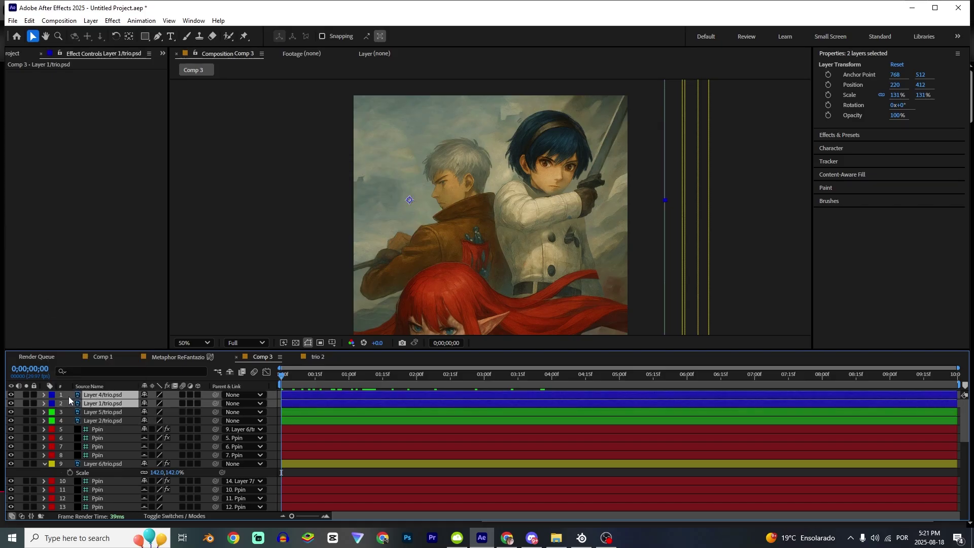
{"action": "left_click", "coordinate": [51, 395]}
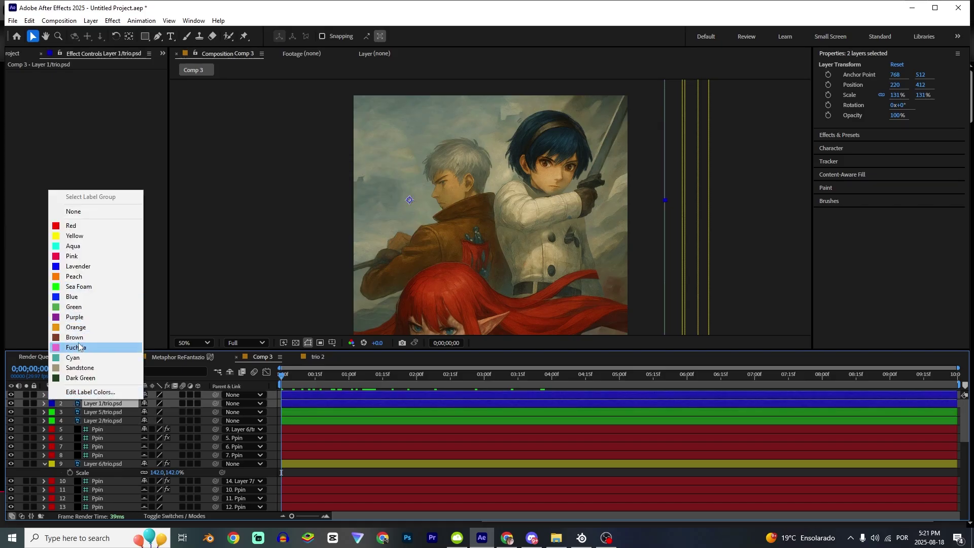
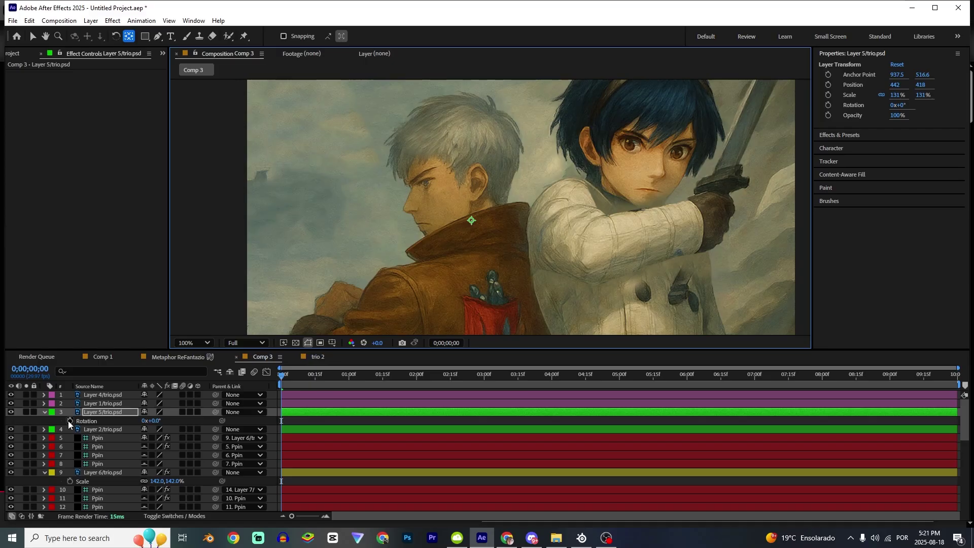
Step: Add the expression wiggle(0.5,9) to Layer 5's rotation and preview the silver-haired man's head movement
{"action": "left_click", "coordinate": [68, 421], "text": "alt"}
{"action": "type", "text": "wiggle(0.5,"}
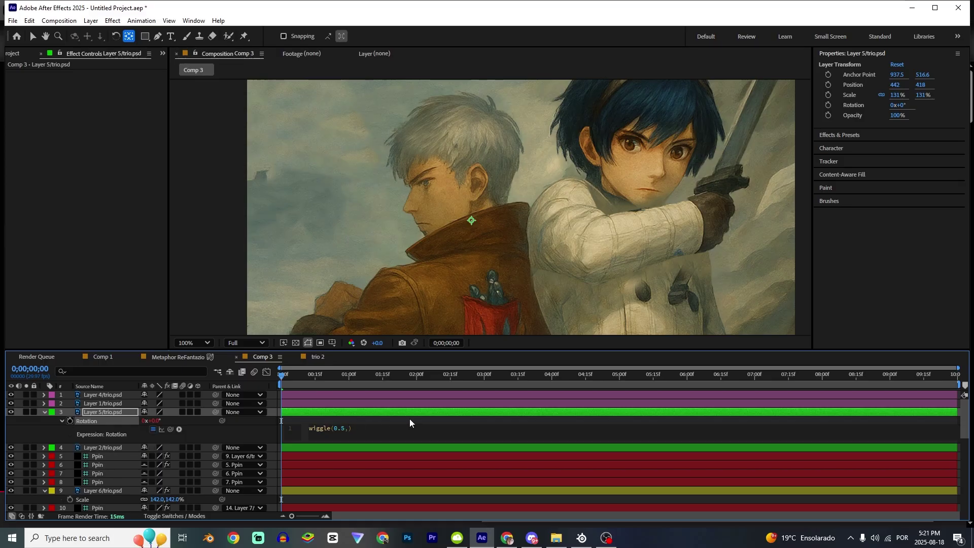
{"action": "type", "text": "9"}
{"action": "left_click", "coordinate": [331, 419]}
{"action": "key", "text": "v"}
{"action": "key", "text": "space"}
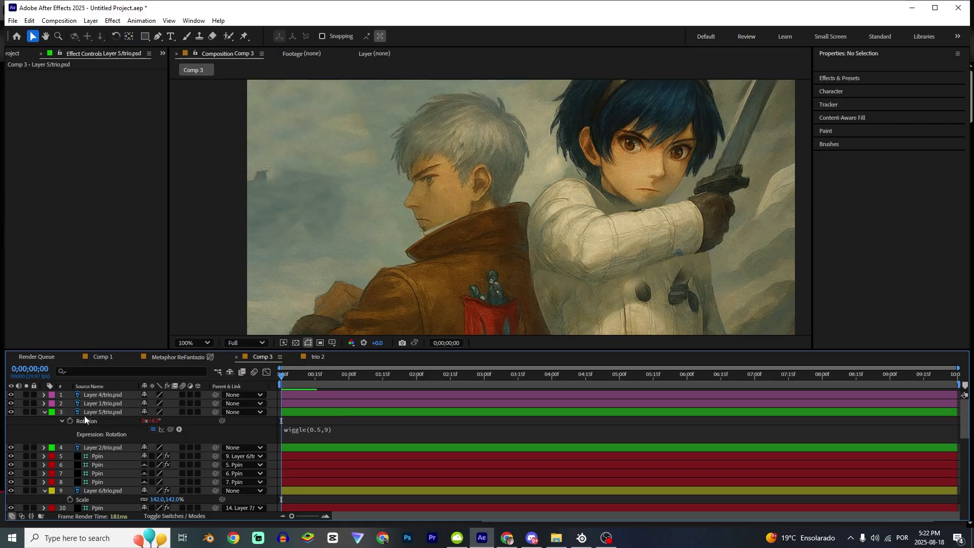
Step: Scale Layer 5 to 136%, move it below Layer 2 and reposition the head to about 448, 432
{"action": "left_click", "coordinate": [88, 414]}
{"action": "key", "text": "s"}
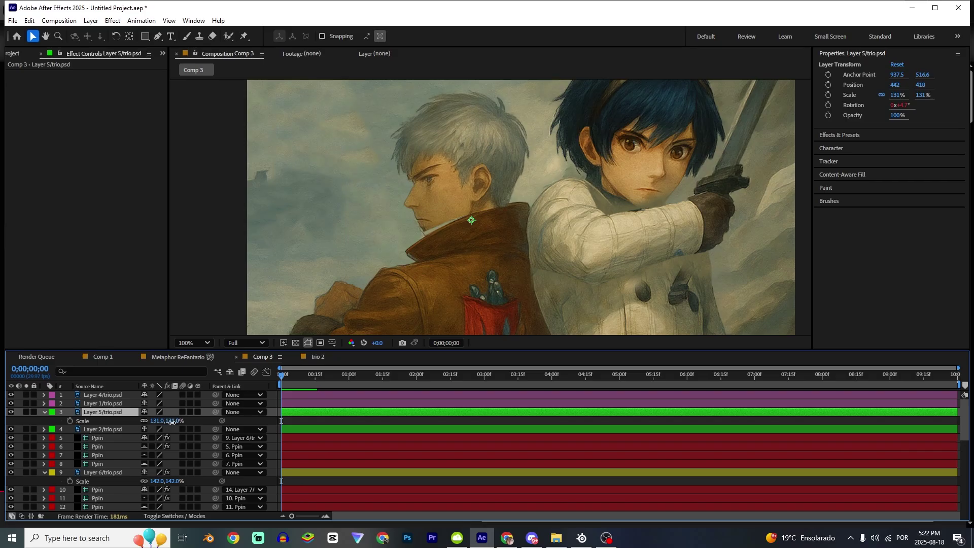
{"action": "left_click_drag", "start_coordinate": [172, 421], "coordinate": [178, 421]}
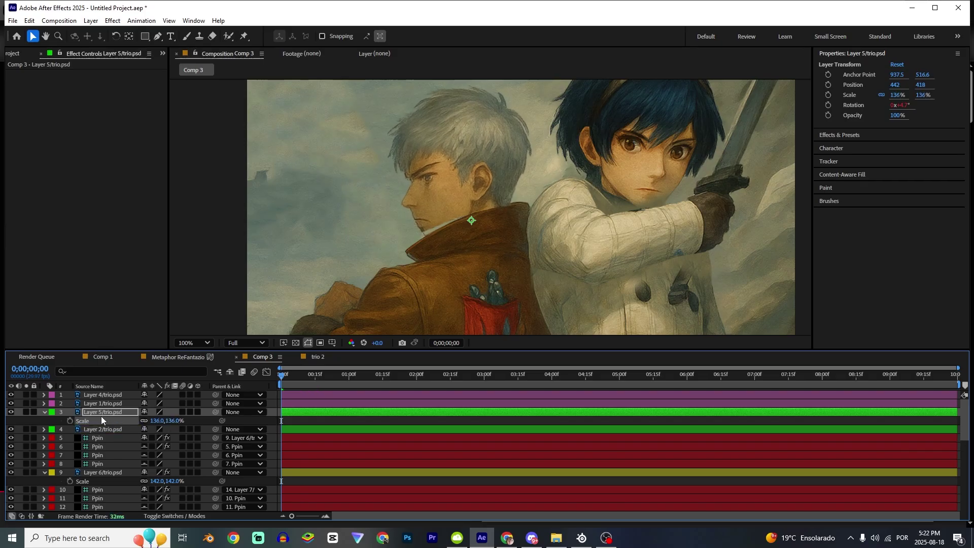
{"action": "mouse_move", "coordinate": [102, 416]}
{"action": "left_mouse_down"}
{"action": "mouse_move", "coordinate": [117, 439]}
{"action": "mouse_move", "coordinate": [105, 434]}
{"action": "left_mouse_up"}
{"action": "left_click_drag", "start_coordinate": [447, 227], "coordinate": [450, 232]}
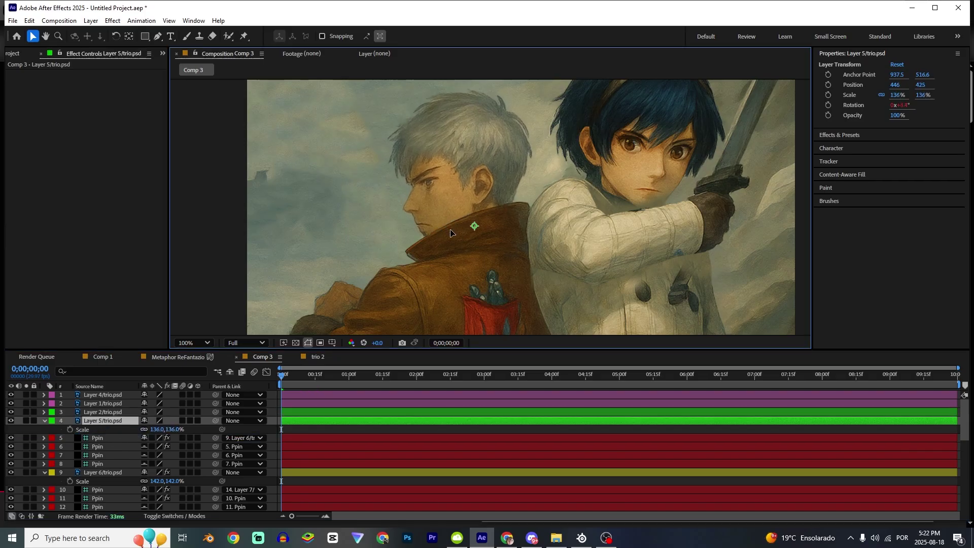
{"action": "left_click_drag", "start_coordinate": [450, 229], "coordinate": [451, 232]}
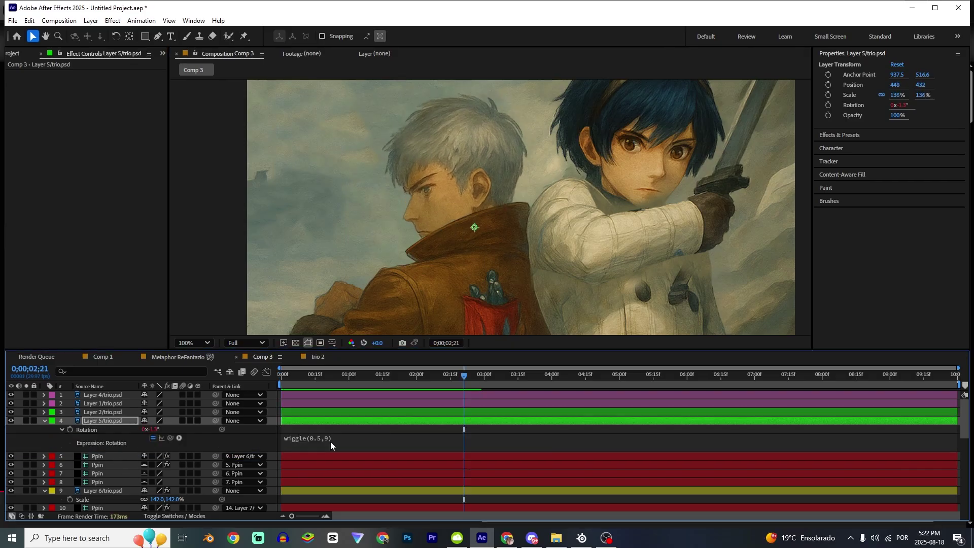
Step: Change Layer 5's rotation expression to wiggle(0.9,11)
{"action": "left_click", "coordinate": [330, 442]}
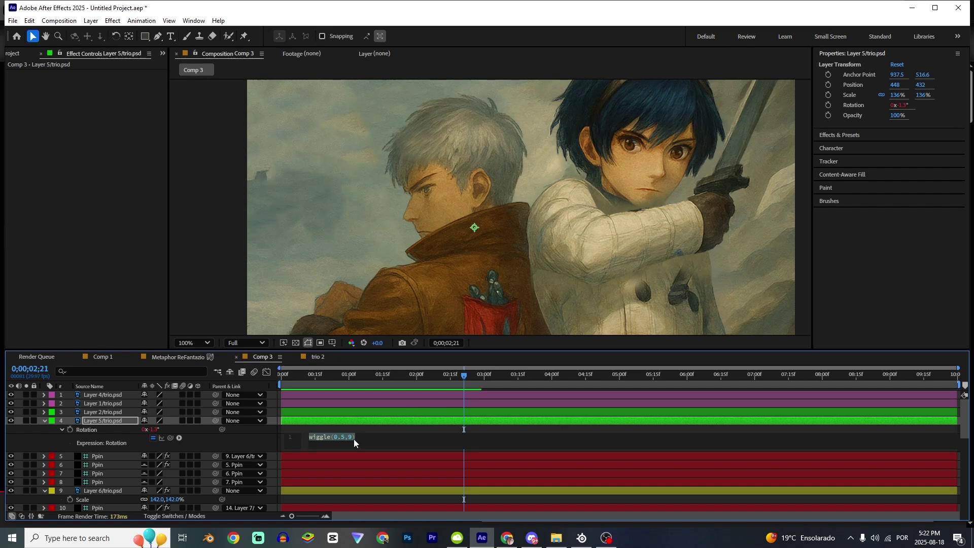
{"action": "left_click", "coordinate": [363, 436]}
{"action": "key", "text": "BackSpace"}
{"action": "key", "text": "BackSpace"}
{"action": "type", "text": "16)"}
{"action": "left_click", "coordinate": [404, 429]}
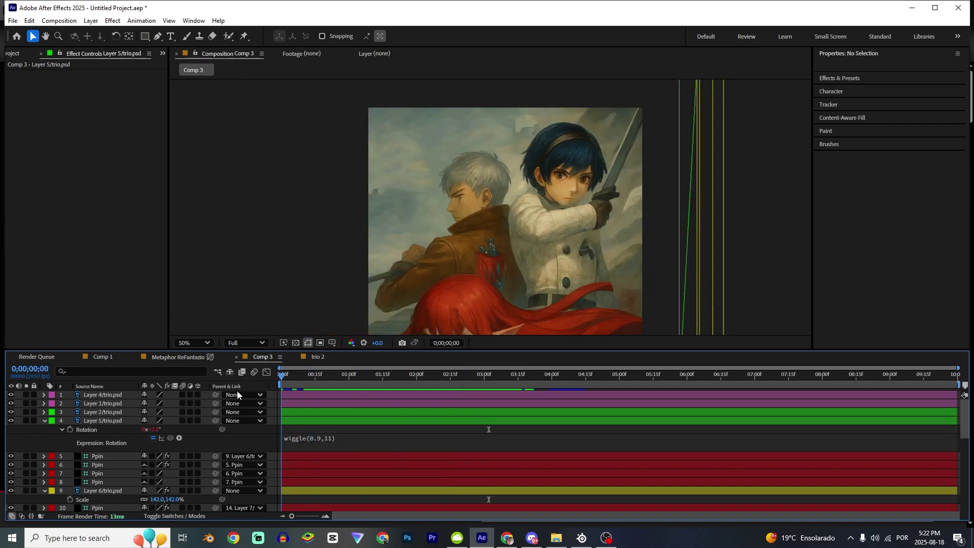
Step: Toggle Layer 4's visibility to identify the sword arm, place a first Puppet pin on its shoulder and solo the layer
{"action": "left_click", "coordinate": [102, 403]}
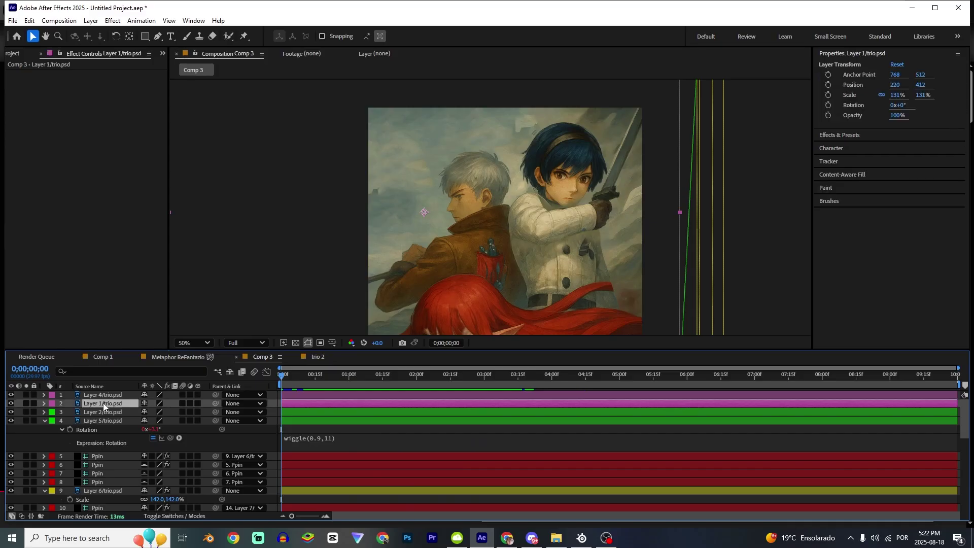
{"action": "left_click", "coordinate": [95, 396]}
{"action": "left_click", "coordinate": [11, 395]}
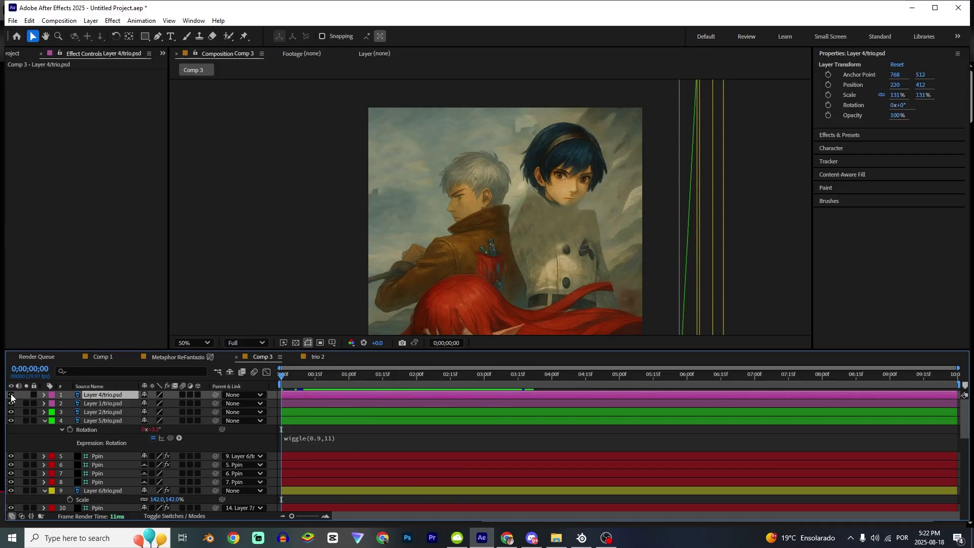
{"action": "left_click", "coordinate": [11, 395]}
{"action": "left_click", "coordinate": [243, 36]}
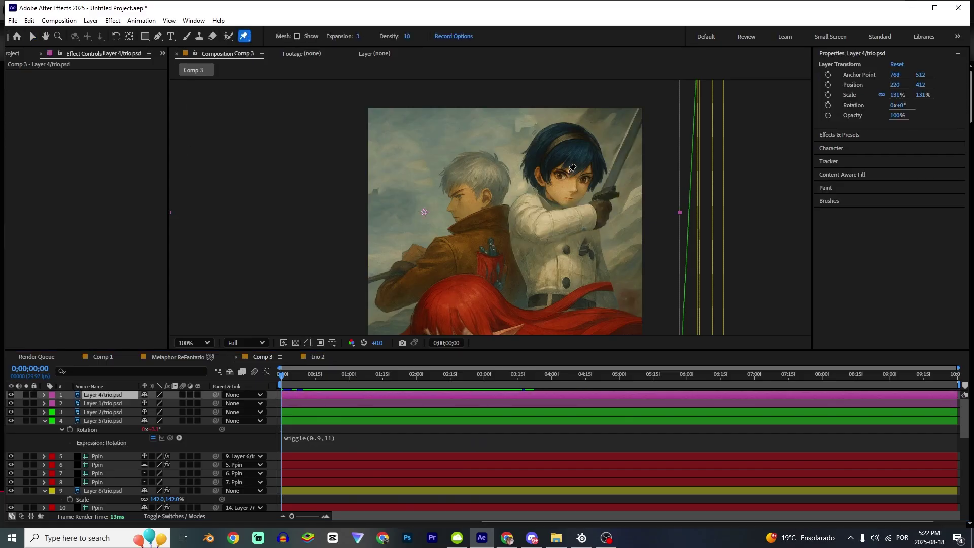
{"action": "scroll", "coordinate": [441, 194], "scroll_direction": "up", "scroll_amount": 2}
{"action": "left_click", "coordinate": [429, 207]}
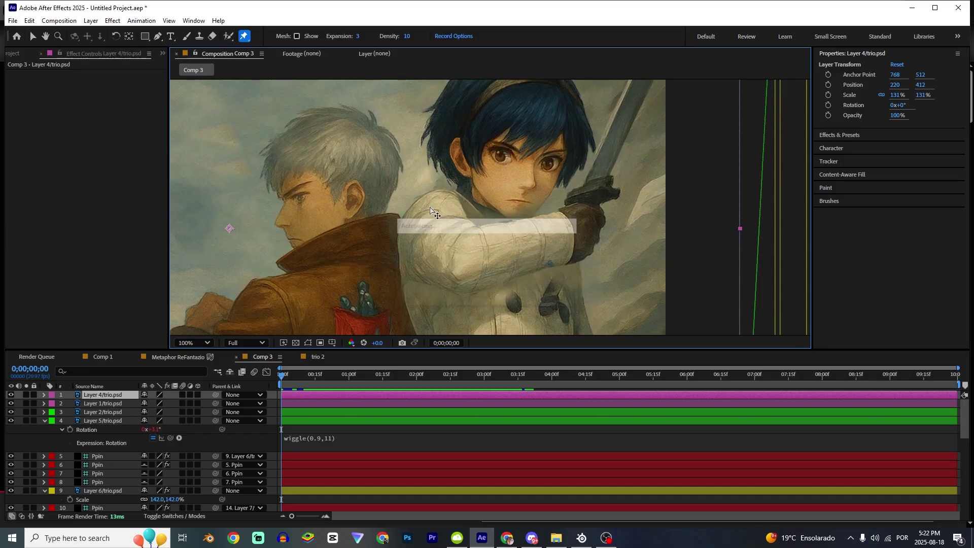
{"action": "left_click", "coordinate": [26, 395]}
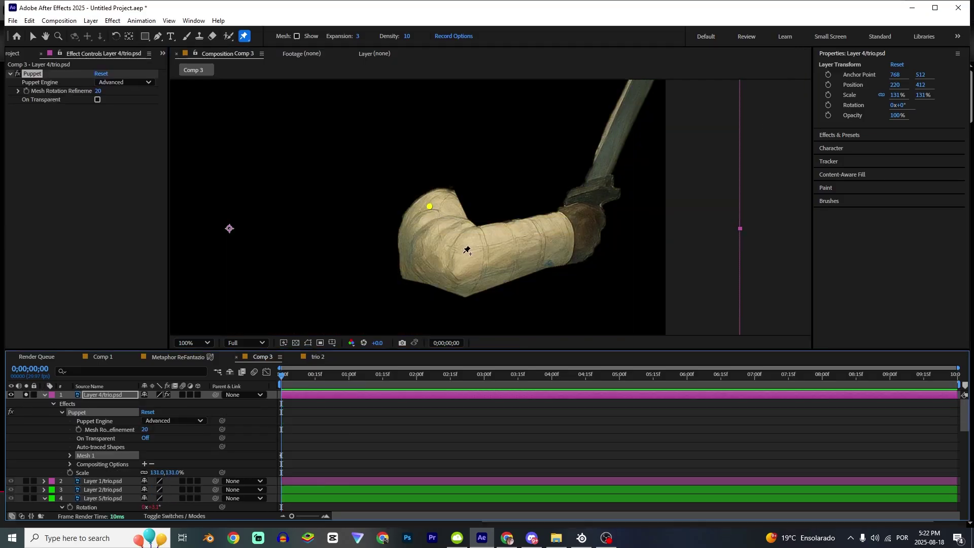
Step: Add four more Puppet pins to the sword arm at the elbow, gloved hand, inner bend and inner shoulder edge, and unsolo Layer 4
{"action": "left_click", "coordinate": [463, 253]}
{"action": "key", "text": "space"}
{"action": "left_click_drag", "start_coordinate": [583, 230], "coordinate": [524, 250]}
{"action": "left_click", "coordinate": [526, 248]}
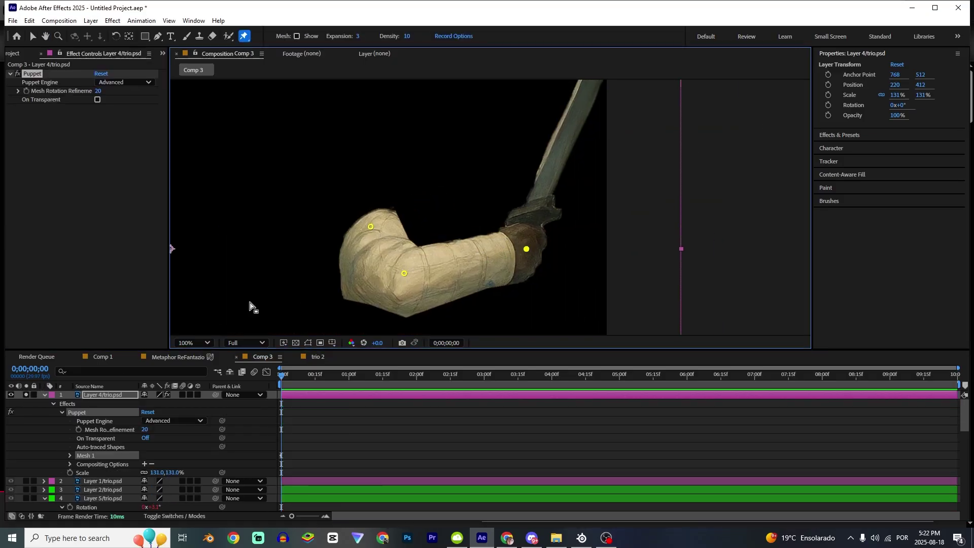
{"action": "left_click", "coordinate": [417, 247]}
{"action": "left_click", "coordinate": [398, 215]}
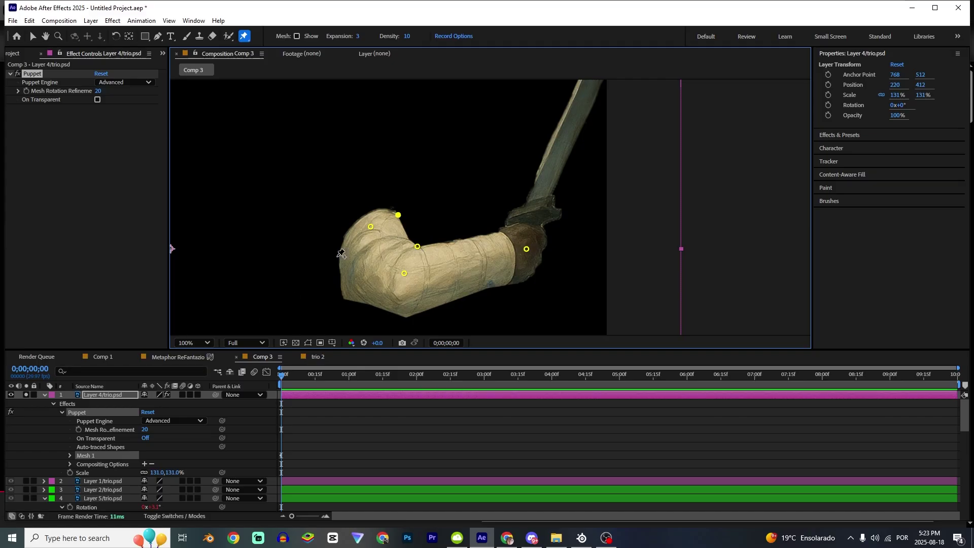
{"action": "left_click", "coordinate": [26, 395]}
Step: Show Layer 4's pin keyframes and, at 0;00;01;04, lower the gloved hand's pin to about 1284, 568
{"action": "scroll", "coordinate": [502, 257], "scroll_direction": "down", "scroll_amount": 2}
{"action": "key", "text": "u"}
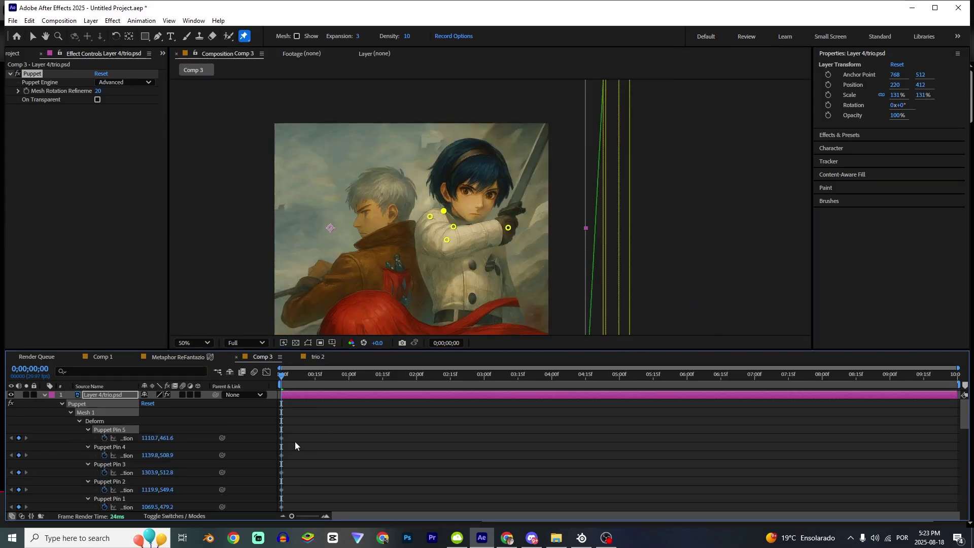
{"action": "key", "text": "period"}
{"action": "left_click_drag", "start_coordinate": [332, 376], "coordinate": [374, 375]}
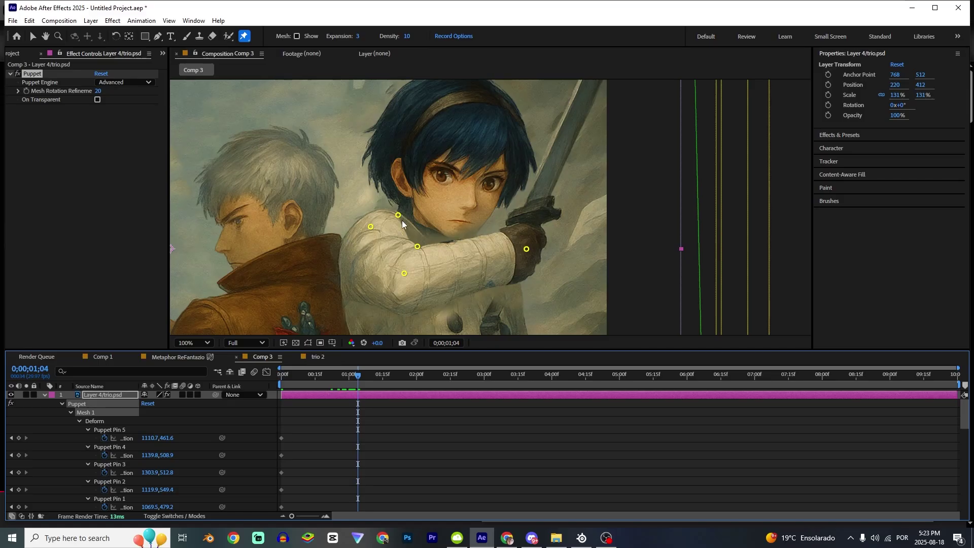
{"action": "key", "text": "v"}
{"action": "left_click_drag", "start_coordinate": [526, 254], "coordinate": [512, 290]}
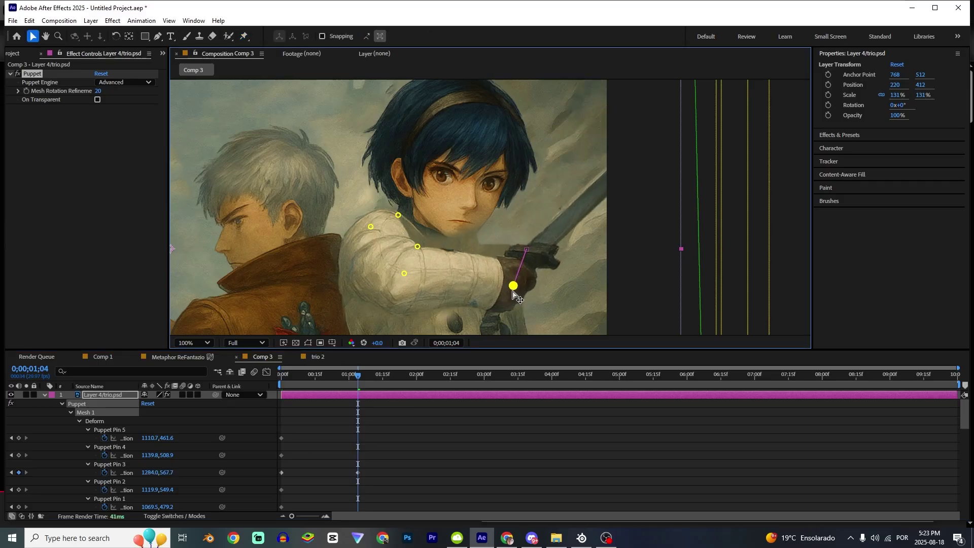
Step: Time-reverse the gloved hand pin's two position keyframes and preview the arm from the start
{"action": "left_click", "coordinate": [384, 471]}
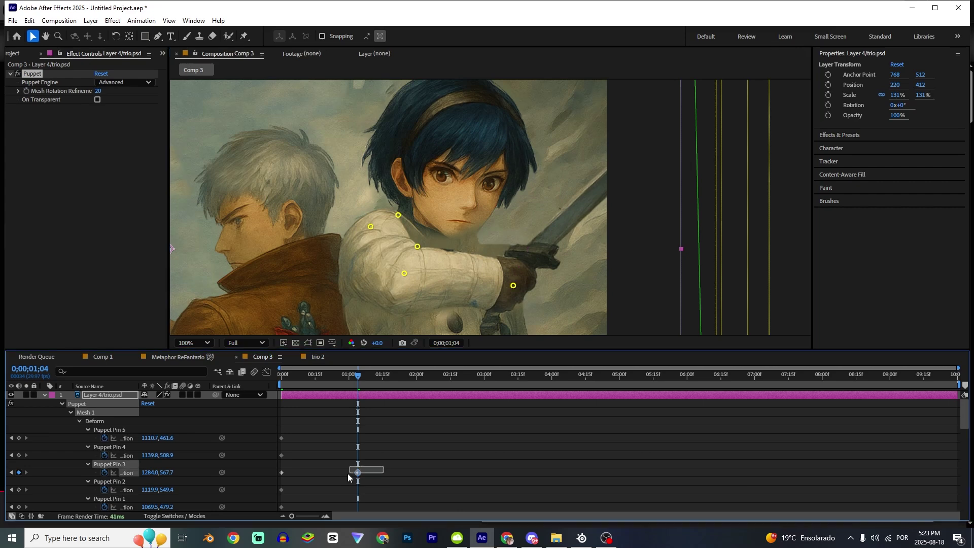
{"action": "left_click_drag", "start_coordinate": [292, 479], "coordinate": [272, 479]}
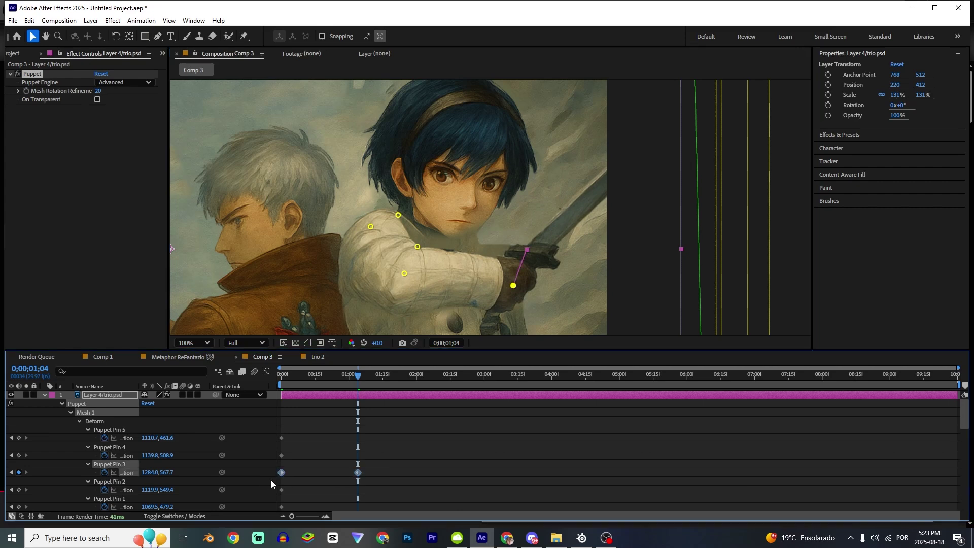
{"action": "right_click", "coordinate": [359, 477]}
{"action": "mouse_move", "coordinate": [400, 465]}
{"action": "left_click", "coordinate": [522, 465]}
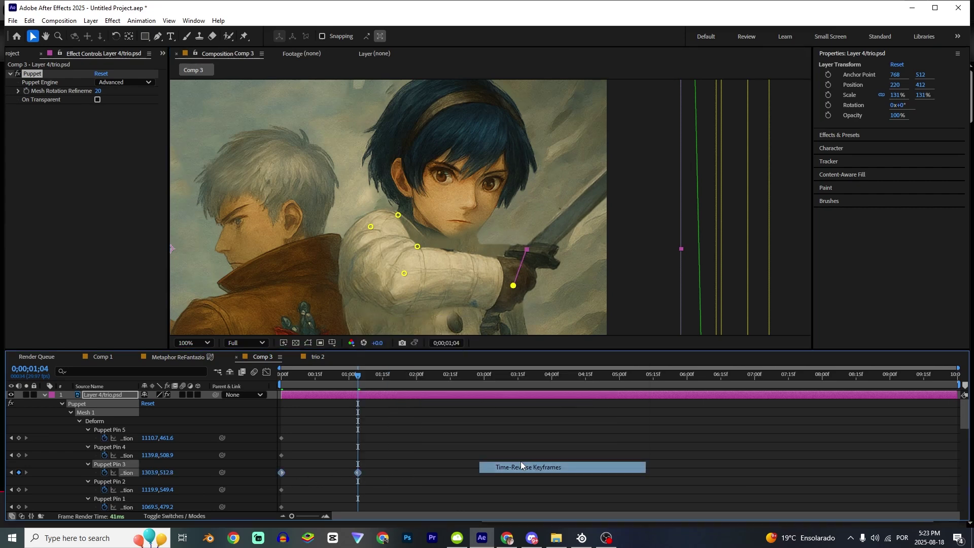
{"action": "left_click", "coordinate": [517, 460]}
{"action": "key", "text": "Home"}
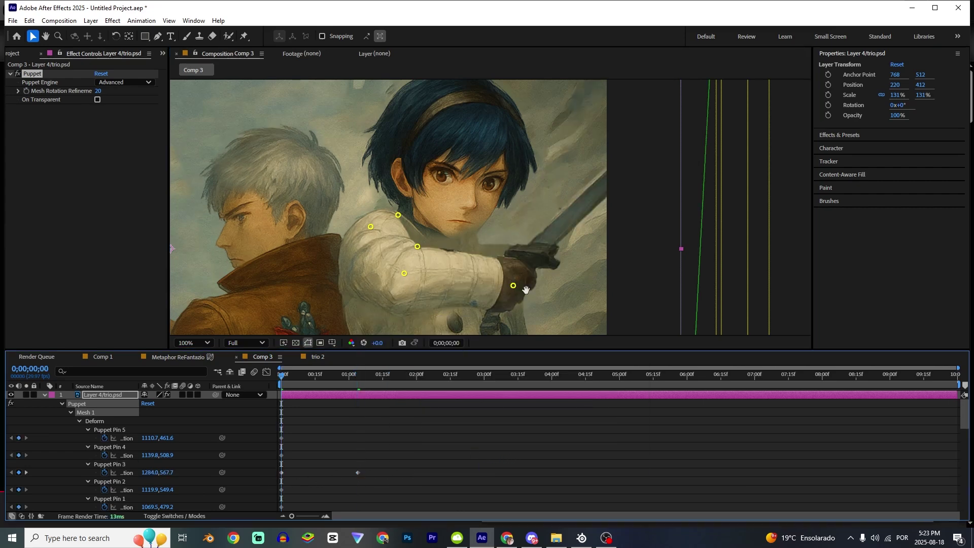
{"action": "key", "text": "space"}
{"action": "key", "text": "comma"}
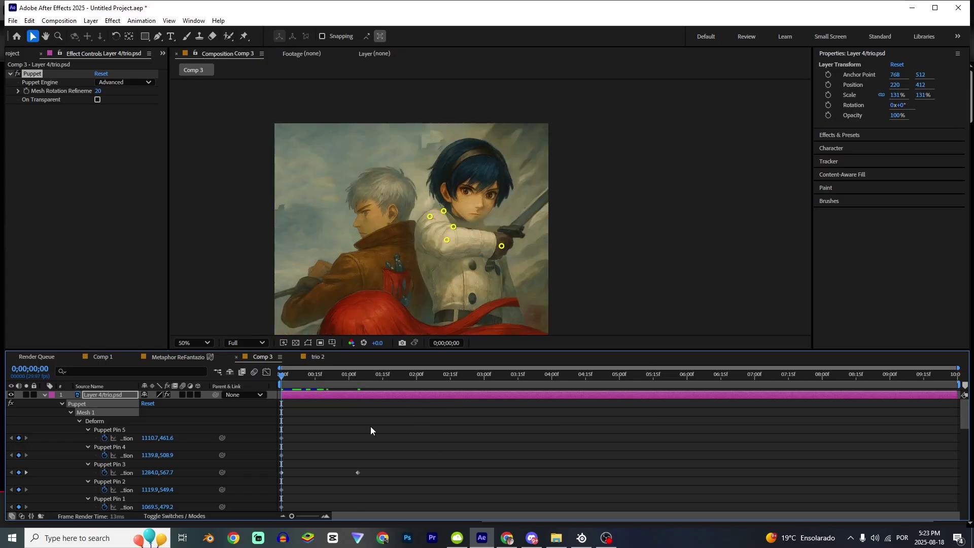
Step: Apply Easy Ease to the gloved hand pin's two keyframes, preview the arm's motion and collapse Layer 4's properties
{"action": "key", "text": "space"}
{"action": "left_click_drag", "start_coordinate": [385, 472], "coordinate": [266, 482]}
{"action": "key", "text": "Home"}
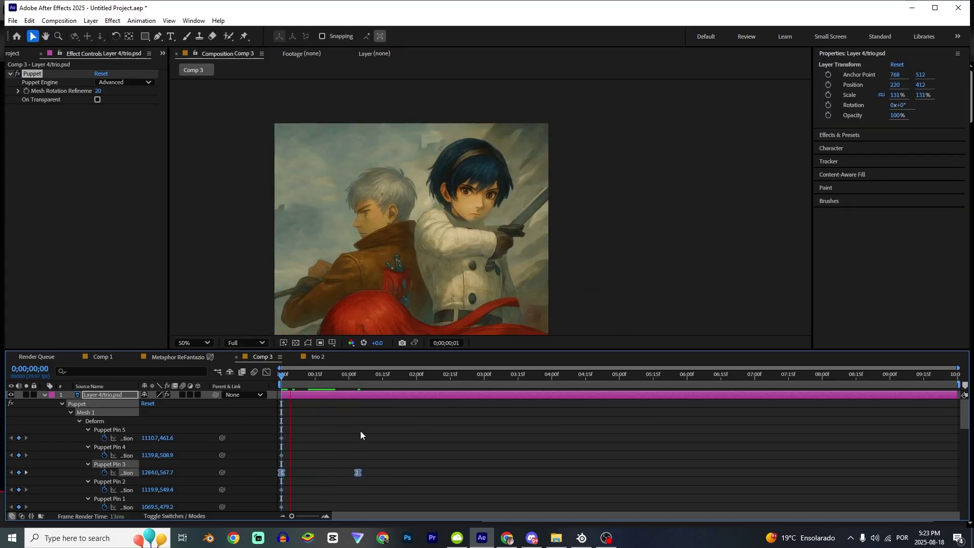
{"action": "left_click", "coordinate": [360, 430]}
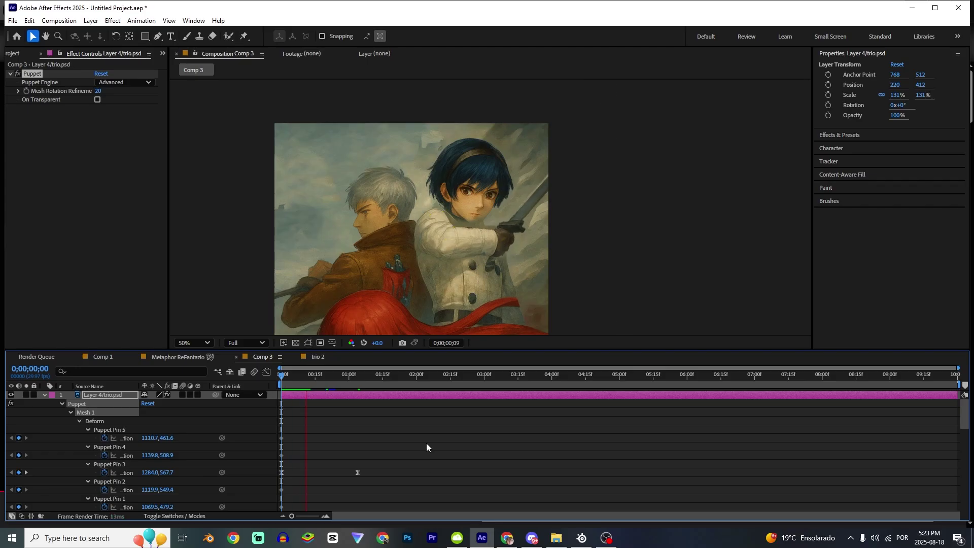
{"action": "key", "text": "space"}
{"action": "left_click", "coordinate": [43, 395]}
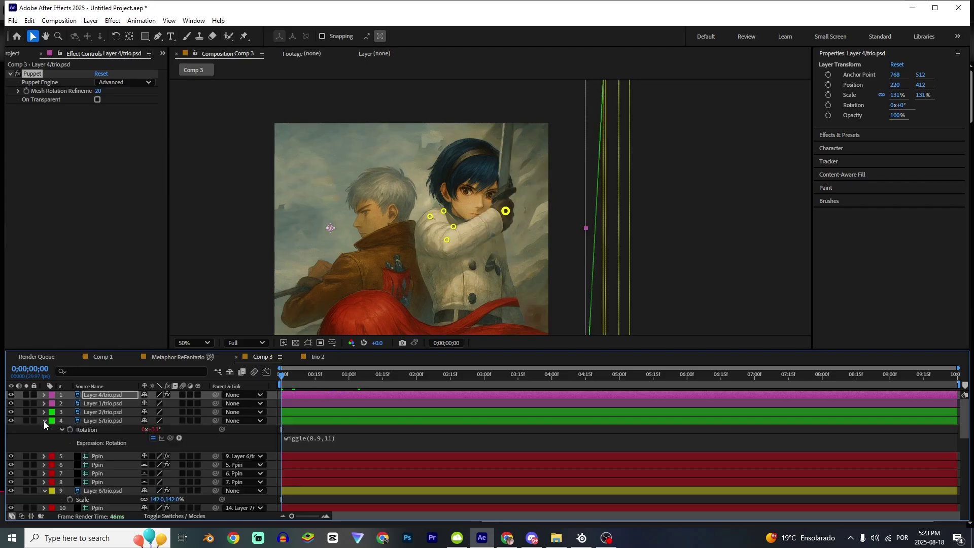
Step: Make all layers in the composition 3D and collapse the expanded properties of Layer 5 and Layer 10
{"action": "left_click", "coordinate": [43, 421]}
{"action": "scroll", "coordinate": [101, 449], "scroll_direction": "down", "scroll_amount": 6}
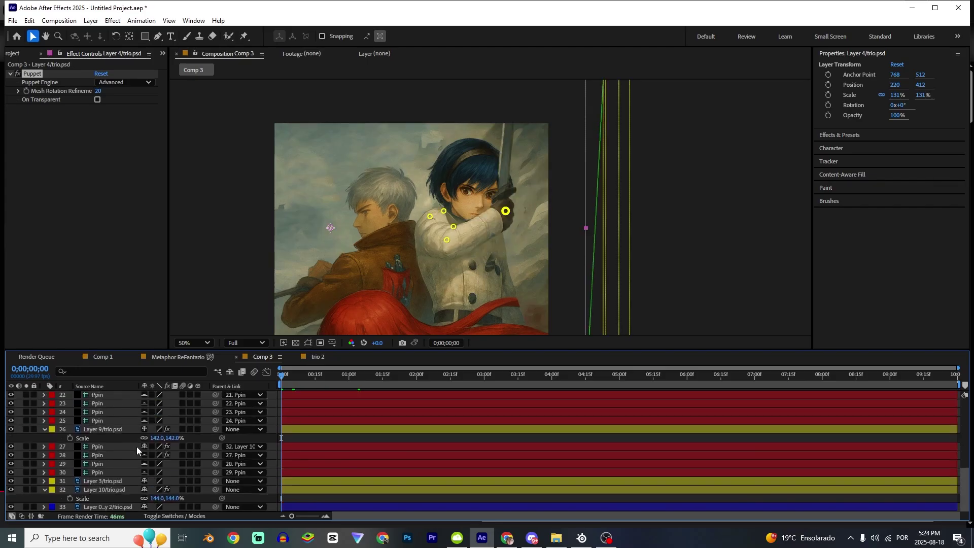
{"action": "scroll", "coordinate": [137, 446], "scroll_direction": "up", "scroll_amount": 6}
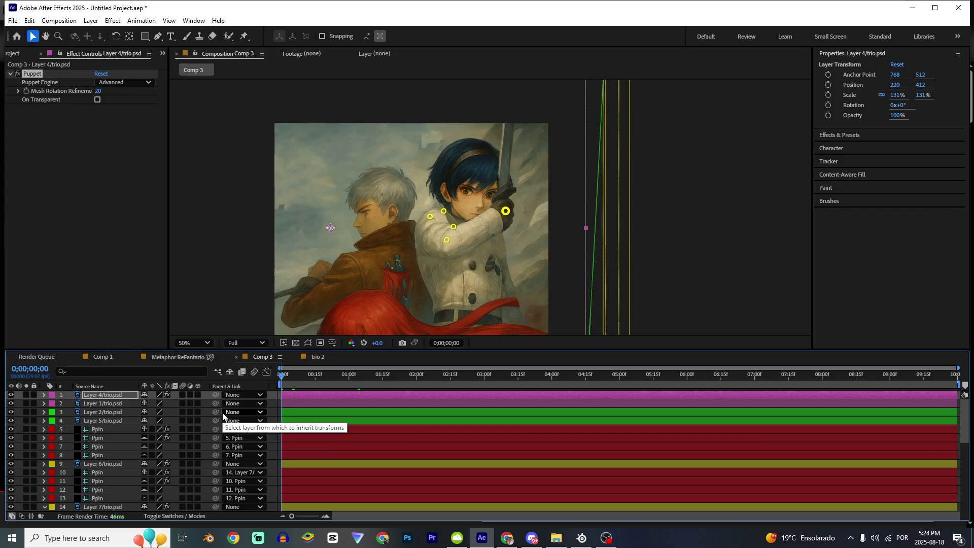
{"action": "left_click", "coordinate": [98, 440]}
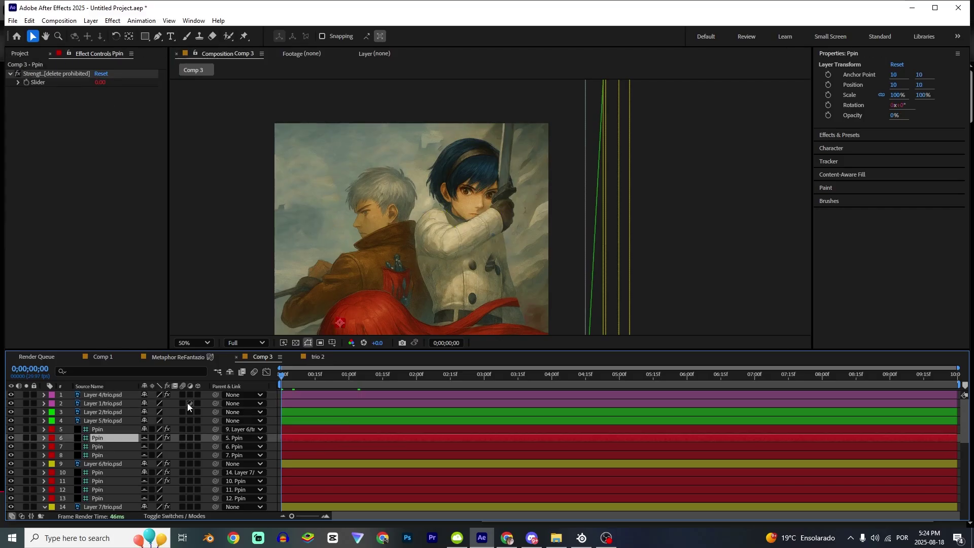
{"action": "key", "text": "ctrl+a"}
{"action": "left_click", "coordinate": [199, 396]}
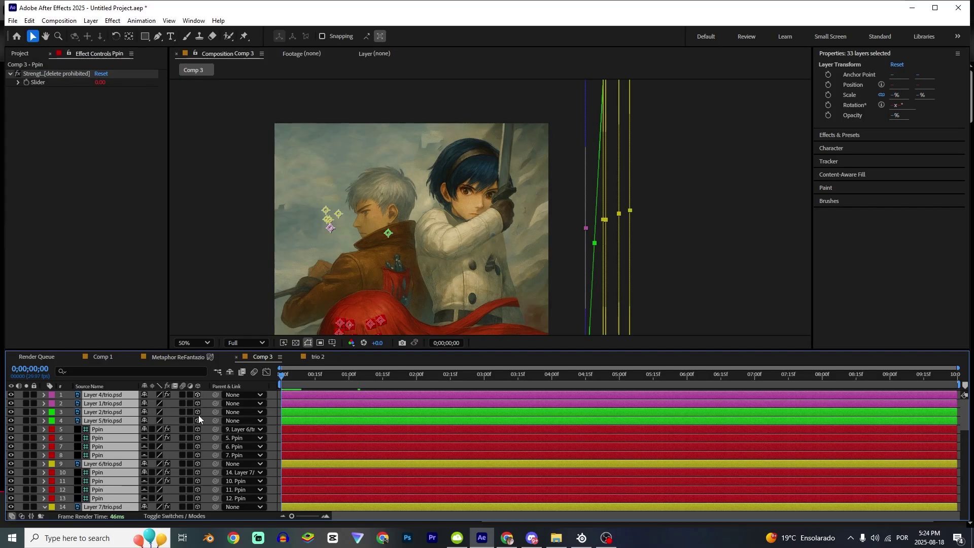
{"action": "scroll", "coordinate": [164, 475], "scroll_direction": "down", "scroll_amount": 6}
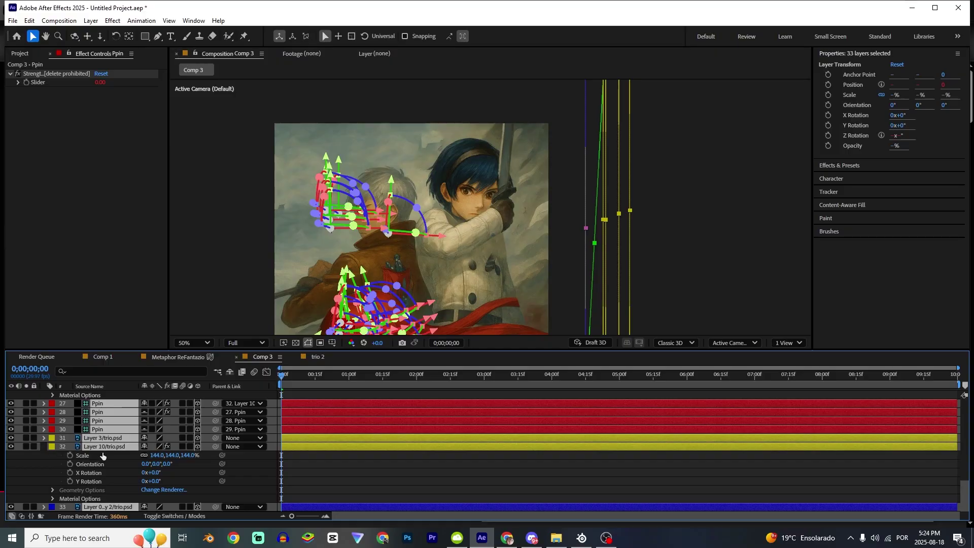
{"action": "left_click", "coordinate": [43, 446]}
{"action": "key", "text": "ctrl+shift+a"}
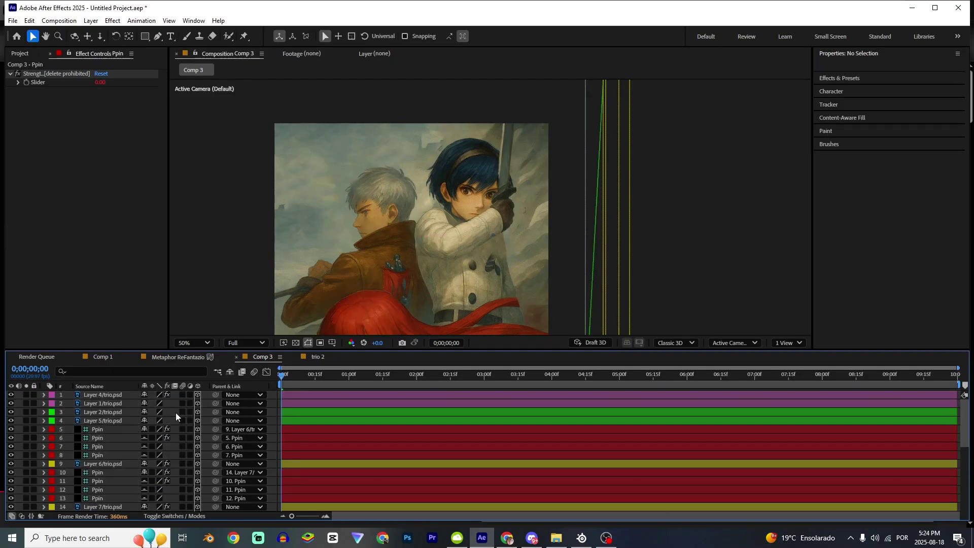
Step: Add a two-node camera with its default settings to the composition
{"action": "right_click", "coordinate": [175, 412]}
{"action": "mouse_move", "coordinate": [206, 290]}
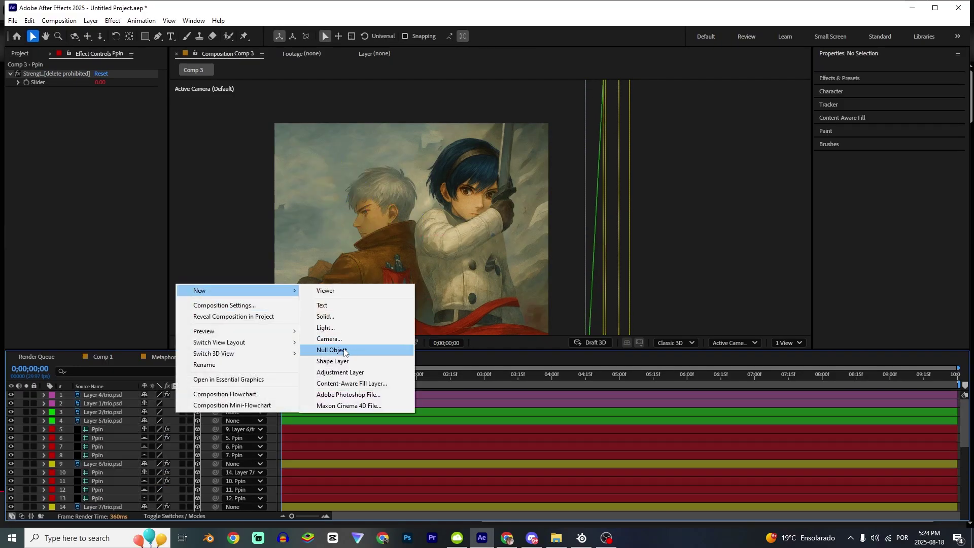
{"action": "left_click", "coordinate": [326, 339]}
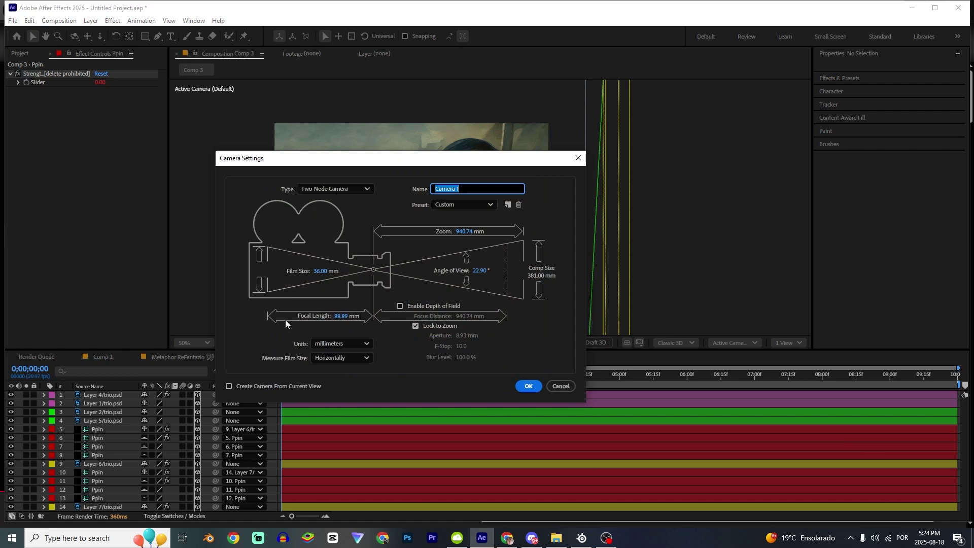
{"action": "key", "text": "Return"}
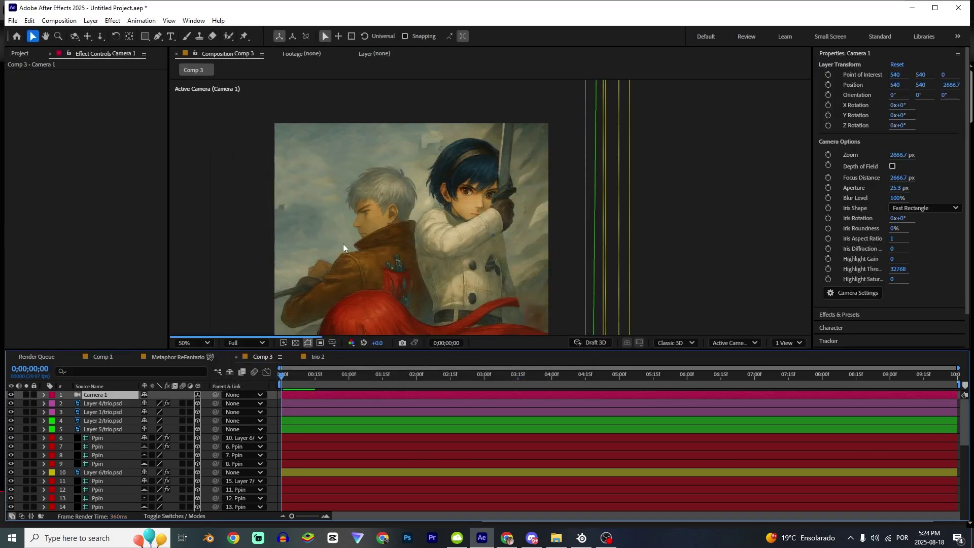
Step: Push the background layer, Layer 0 copy 2, back to a Z position of 2000 and scale it up to refill the frame
{"action": "key", "text": "comma"}
{"action": "left_click_drag", "start_coordinate": [466, 256], "coordinate": [525, 244]}
{"action": "scroll", "coordinate": [96, 485], "scroll_direction": "down", "scroll_amount": 7}
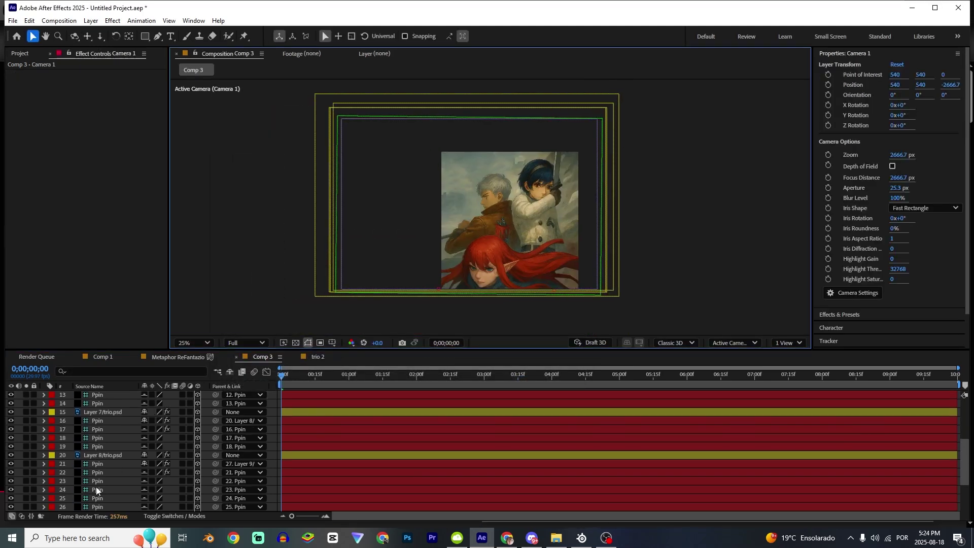
{"action": "left_click", "coordinate": [92, 506]}
{"action": "key", "text": "p"}
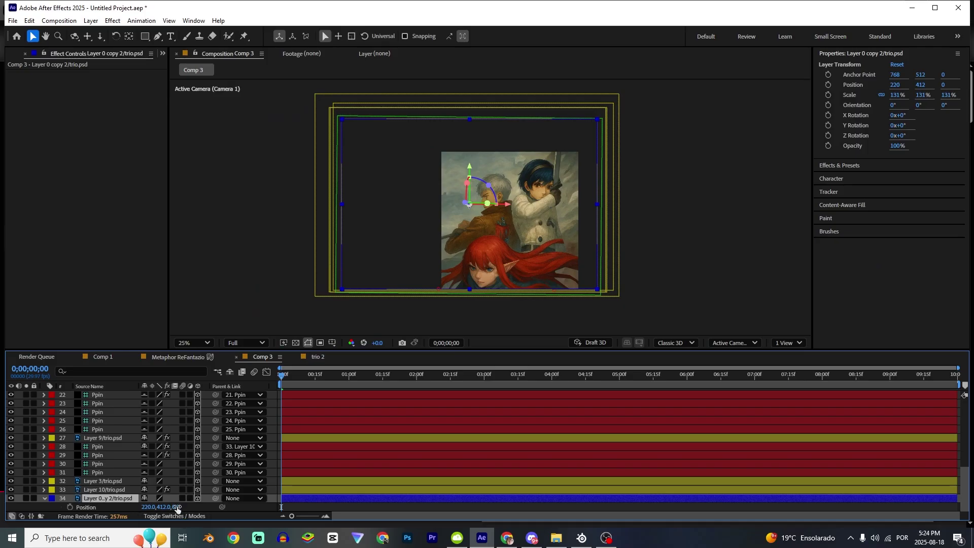
{"action": "left_click", "coordinate": [178, 506]}
{"action": "type", "text": "2000"}
{"action": "key", "text": "Return"}
{"action": "key", "text": "s"}
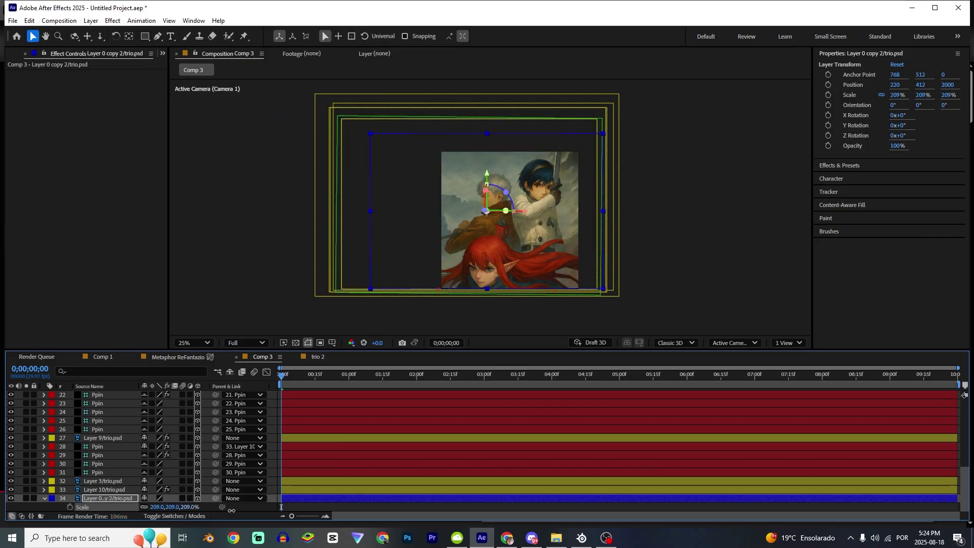
Step: Add a null object above the camera and parent Camera 1 to it
{"action": "scroll", "coordinate": [107, 446], "scroll_direction": "up", "scroll_amount": 7}
{"action": "left_click", "coordinate": [106, 396]}
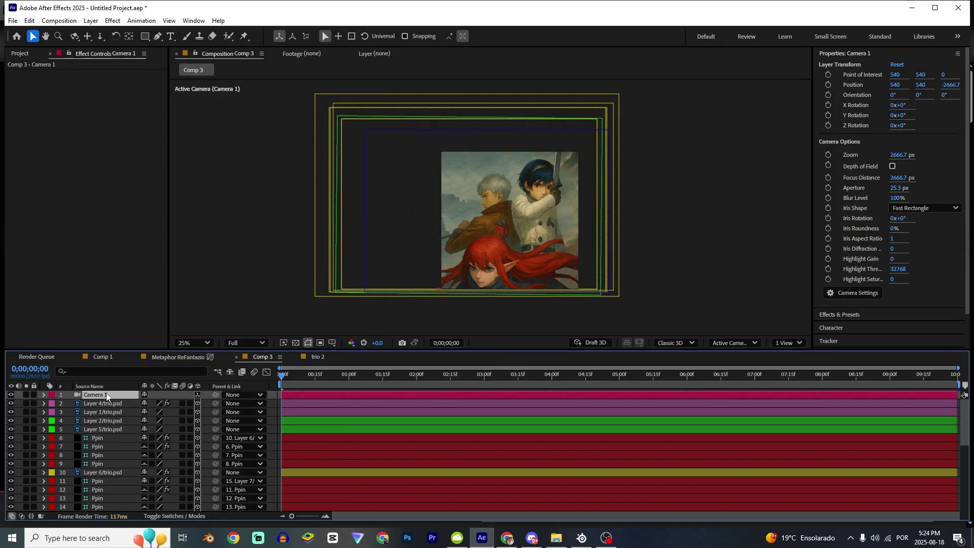
{"action": "right_click", "coordinate": [173, 413]}
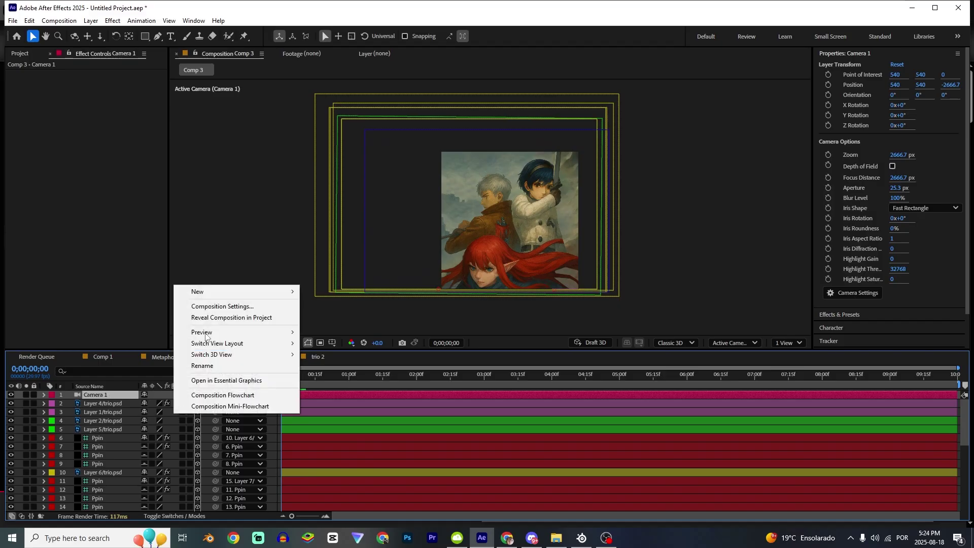
{"action": "mouse_move", "coordinate": [220, 291]}
{"action": "left_click", "coordinate": [330, 350]}
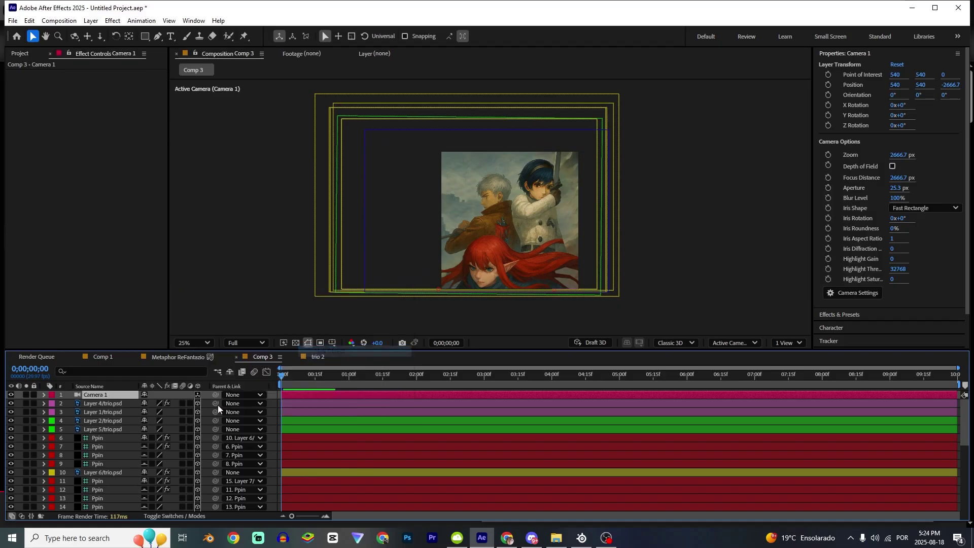
{"action": "left_click_drag", "start_coordinate": [272, 406], "coordinate": [105, 396]}
Step: Make the camera's null 3D and keyframe its position at 715, 874, 1658 at the start of the composition
{"action": "left_click", "coordinate": [92, 404]}
{"action": "left_click", "coordinate": [93, 396]}
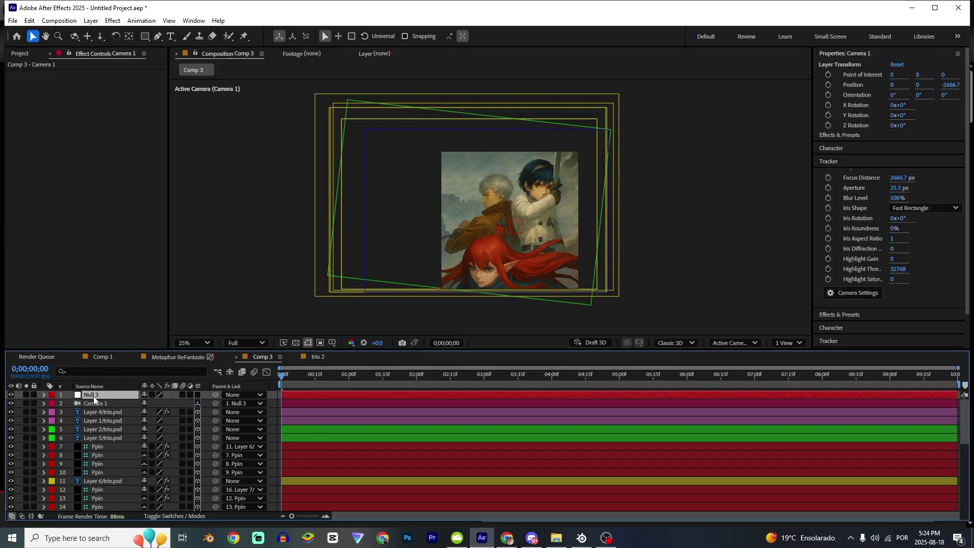
{"action": "left_click", "coordinate": [198, 395]}
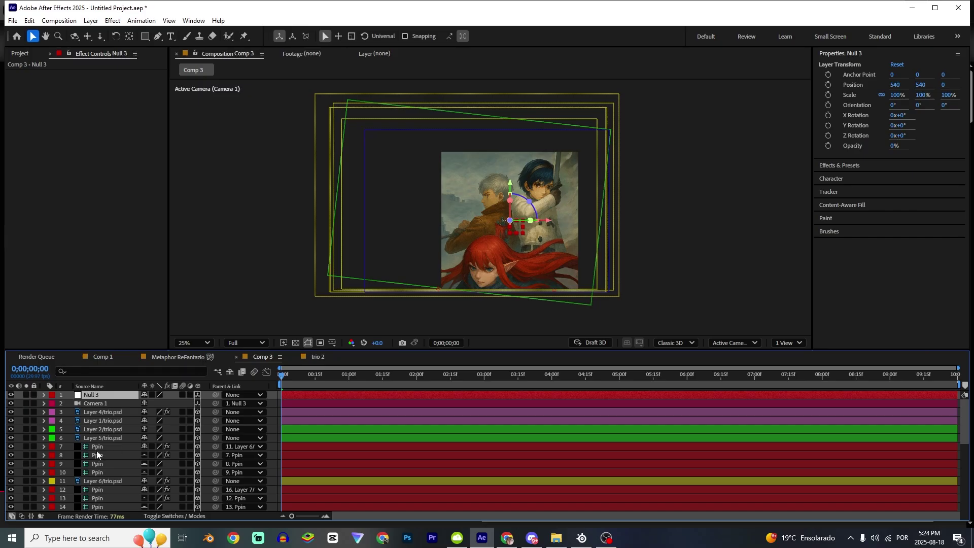
{"action": "key", "text": "p"}
{"action": "left_click_drag", "start_coordinate": [177, 403], "coordinate": [333, 386]}
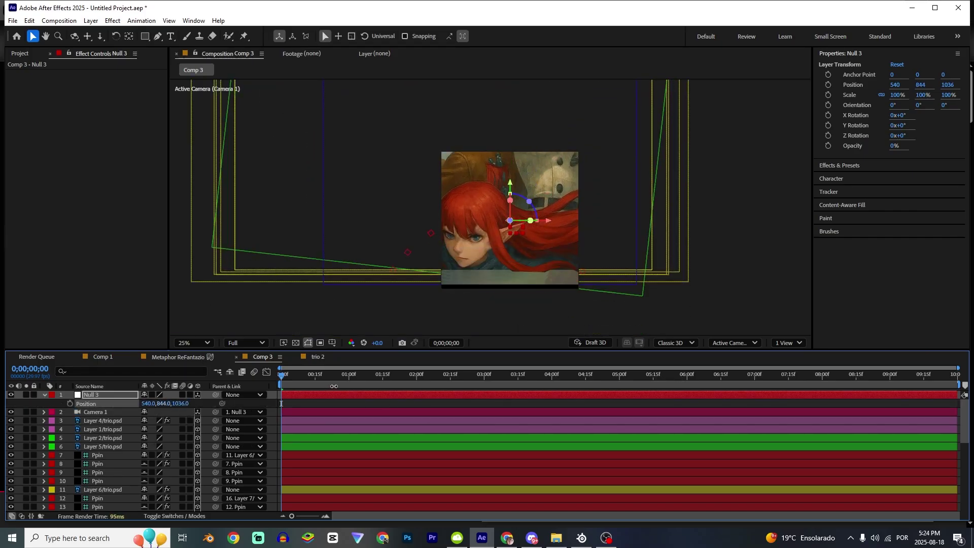
{"action": "left_click_drag", "start_coordinate": [151, 404], "coordinate": [239, 425]}
{"action": "left_click", "coordinate": [70, 403]}
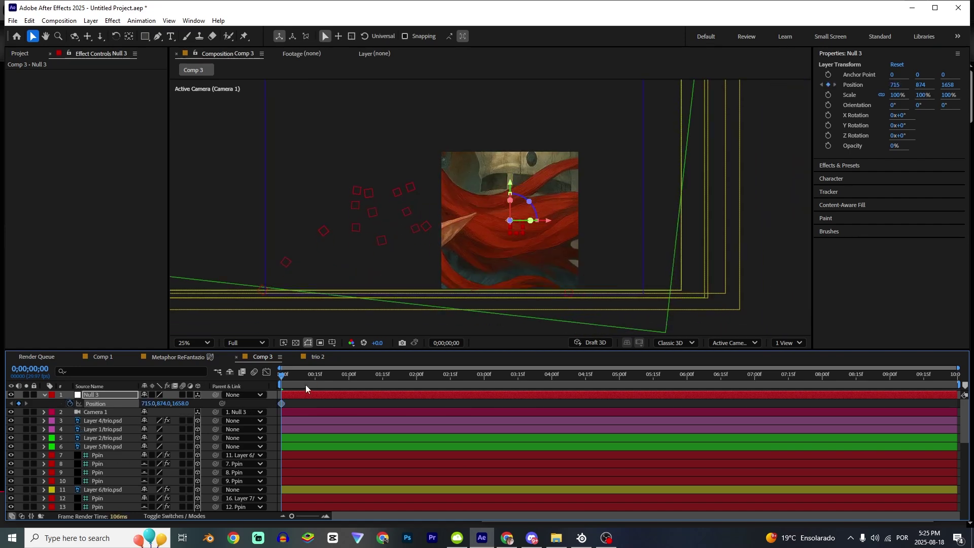
Step: At 0;00;01;17, set Null 3's X position to 363 and apply Easy Ease to both position keyframes
{"action": "left_click_drag", "start_coordinate": [348, 382], "coordinate": [387, 389]}
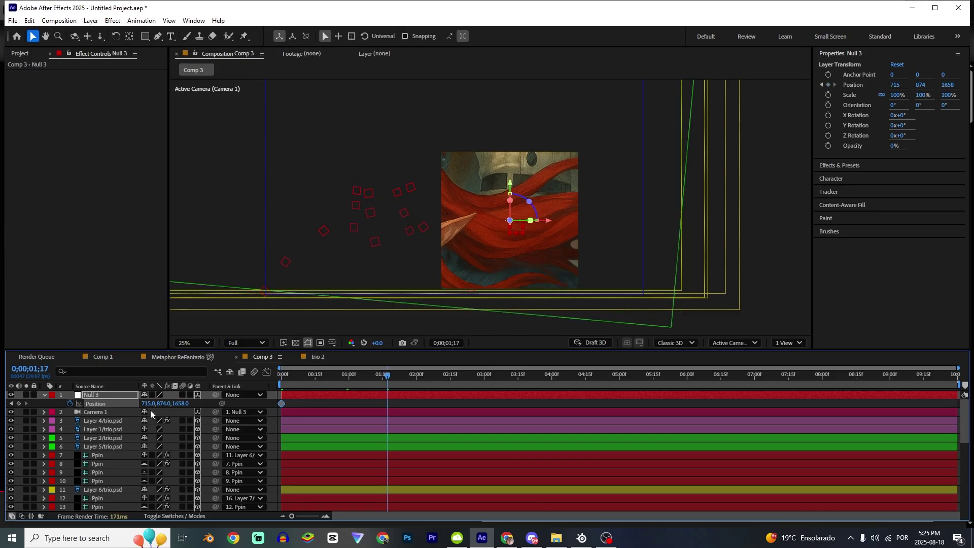
{"action": "left_click_drag", "start_coordinate": [137, 404], "coordinate": [99, 409]}
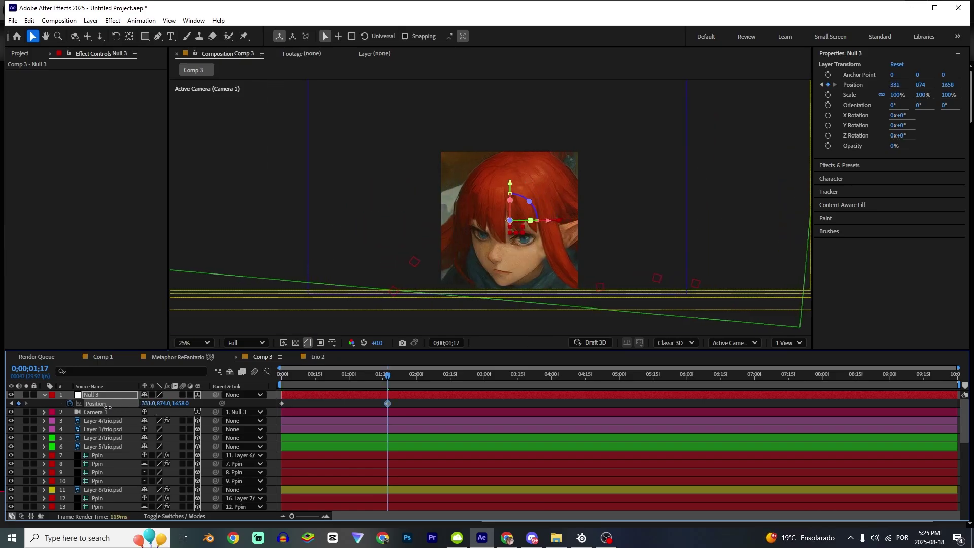
{"action": "left_click", "coordinate": [96, 405]}
Step: Set the preview resolution to Quarter and reshape Null 3's speed curve for a fast start with a long ease into the last keyframe
{"action": "left_click", "coordinate": [251, 346]}
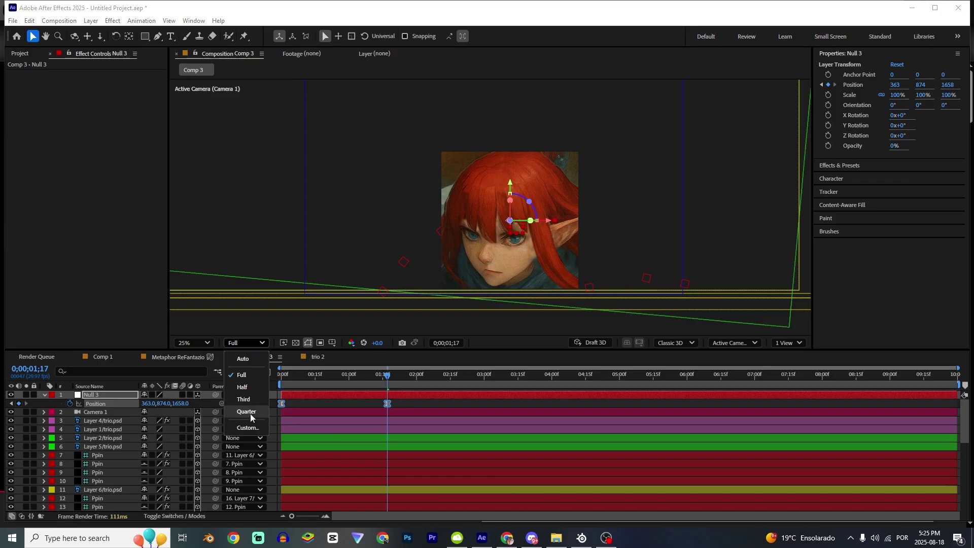
{"action": "left_click", "coordinate": [250, 413]}
{"action": "left_click", "coordinate": [266, 372]}
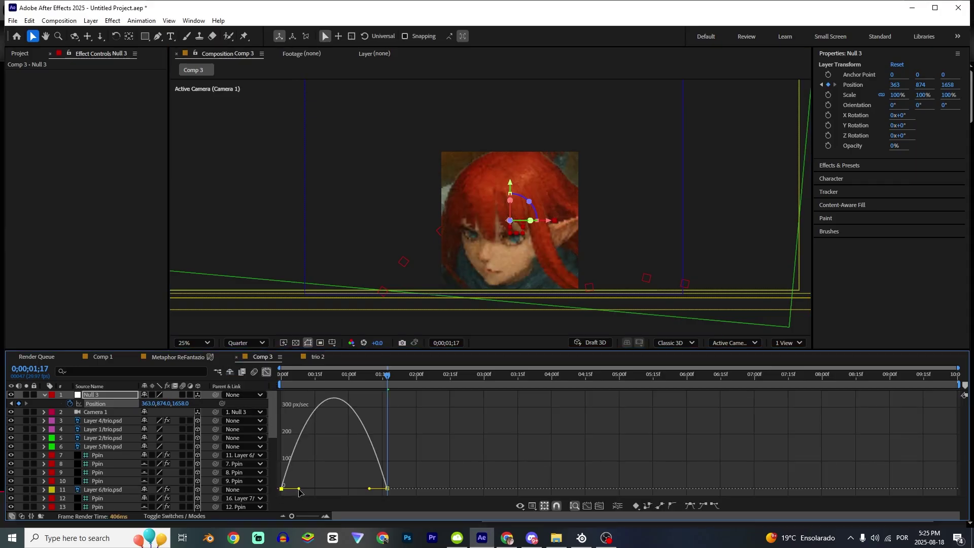
{"action": "left_click_drag", "start_coordinate": [299, 489], "coordinate": [282, 398]}
{"action": "left_click_drag", "start_coordinate": [369, 488], "coordinate": [334, 488]}
{"action": "left_click", "coordinate": [266, 371]}
{"action": "left_click", "coordinate": [324, 428]}
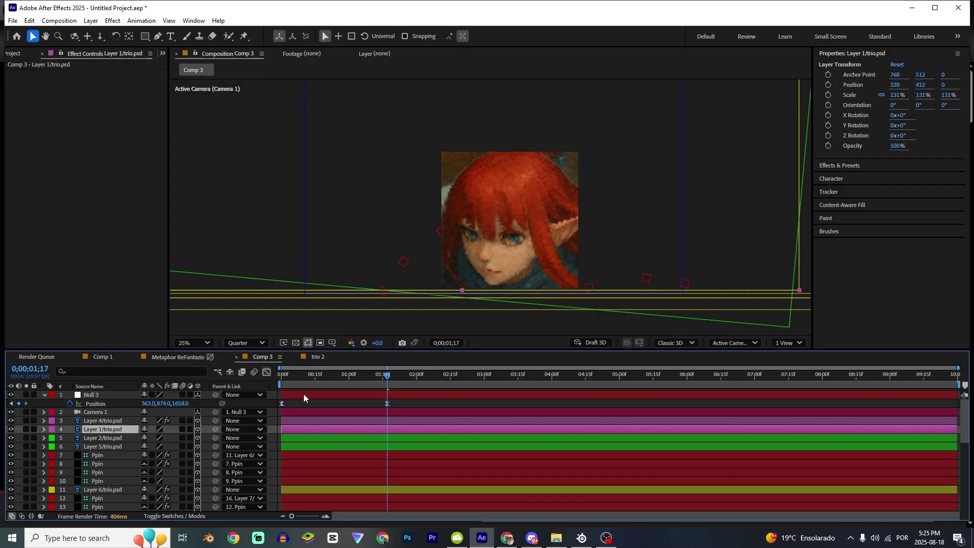
Step: Save the project and preview the camera move from the start
{"action": "left_click_drag", "start_coordinate": [296, 376], "coordinate": [281, 375]}
{"action": "key", "text": "ctrl+s"}
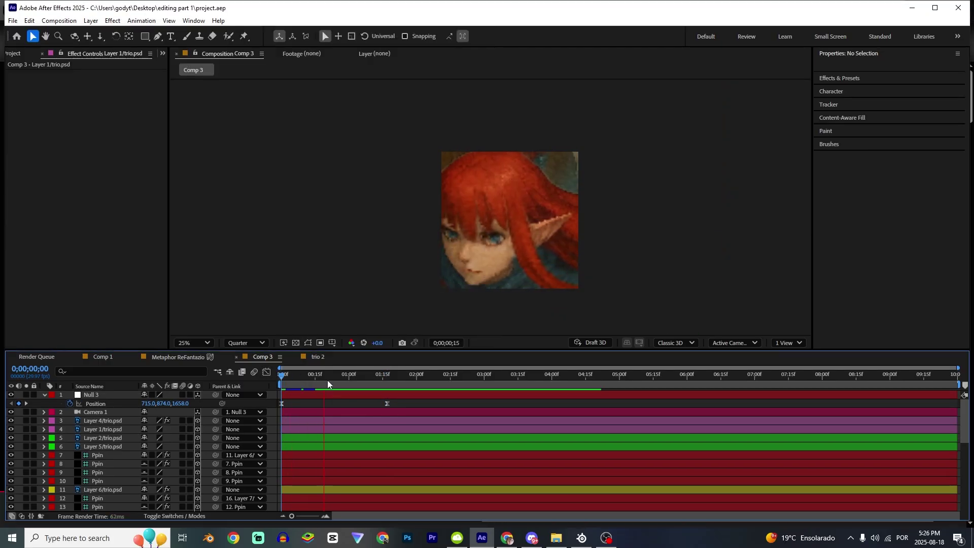
{"action": "left_click", "coordinate": [357, 393]}
Step: Add a second null object that starts at 0;00;00;29, before the first camera move ends
{"action": "left_click_drag", "start_coordinate": [363, 382], "coordinate": [351, 382]}
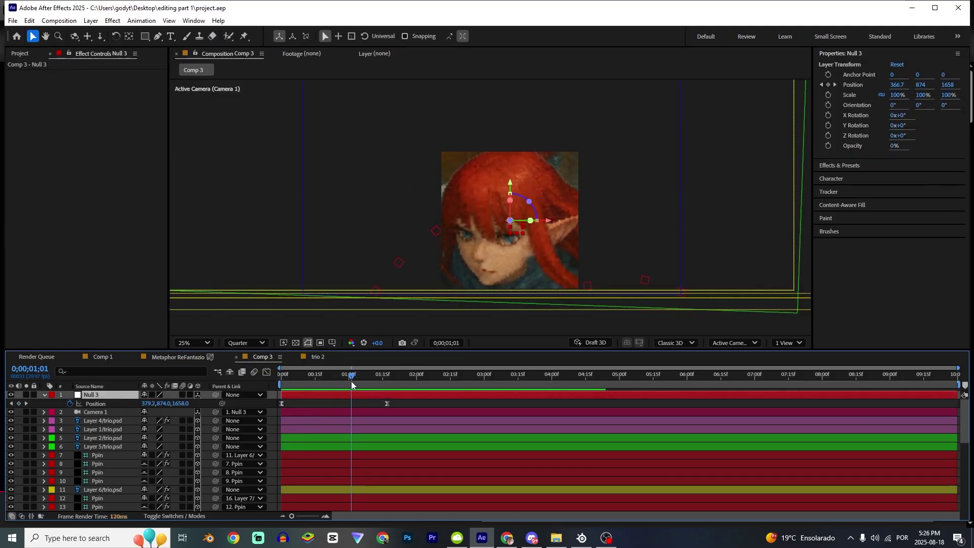
{"action": "right_click", "coordinate": [193, 405]}
{"action": "left_click", "coordinate": [330, 340]}
{"action": "left_click_drag", "start_coordinate": [324, 394], "coordinate": [393, 399]}
{"action": "key", "text": "i"}
Step: Parent Null 3 to the new null and make the new null 3D
{"action": "left_click_drag", "start_coordinate": [215, 403], "coordinate": [204, 372]}
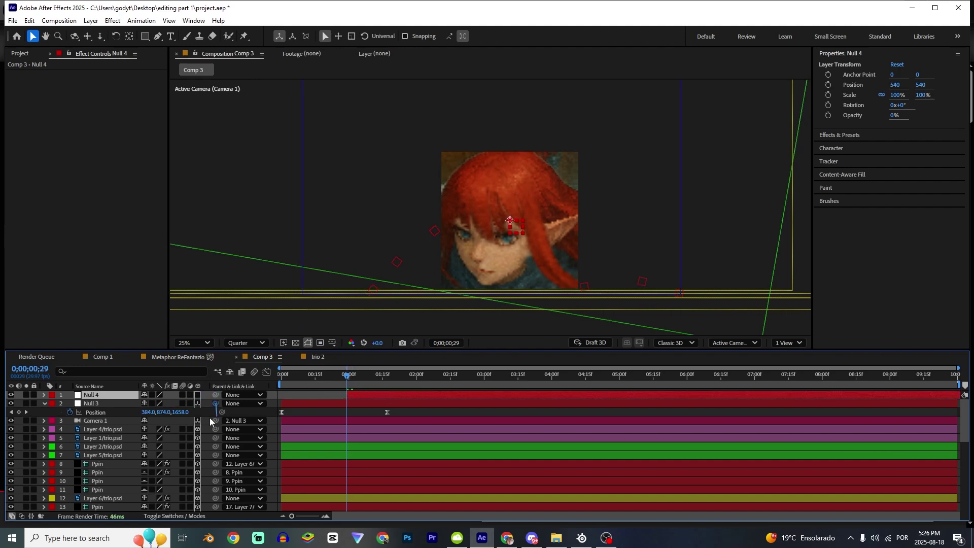
{"action": "left_click_drag", "start_coordinate": [209, 420], "coordinate": [87, 396]}
{"action": "left_click", "coordinate": [198, 394]}
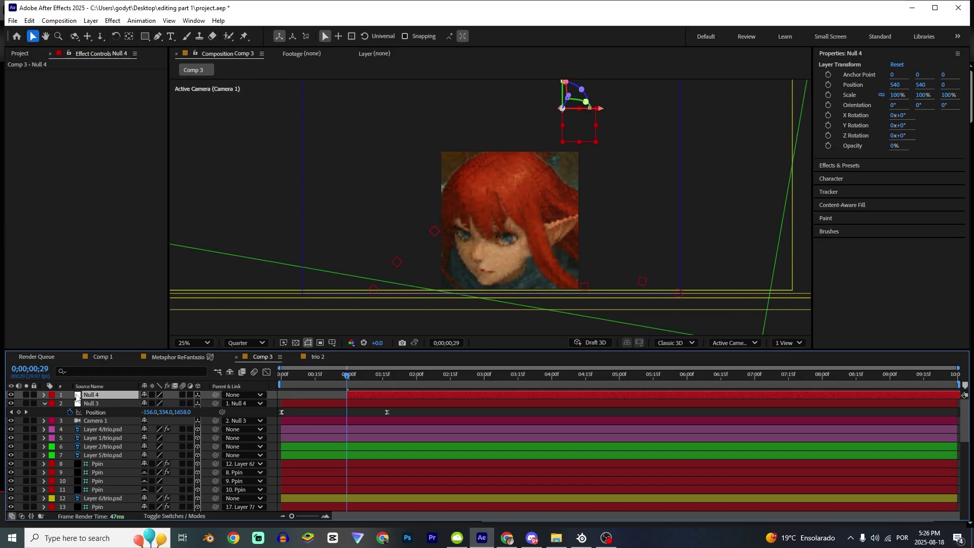
Step: Keyframe Null 4's position at 0;00;00;29, then at 0;00;02;21 set its Y to 88 and Z to -516 to frame the white-haired man
{"action": "key", "text": "p"}
{"action": "left_click", "coordinate": [70, 403]}
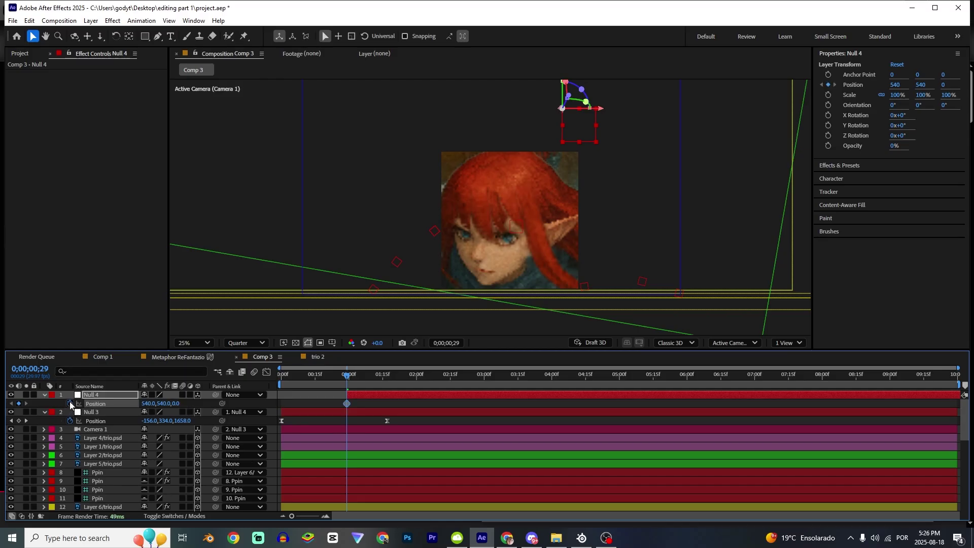
{"action": "left_click", "coordinate": [462, 379]}
{"action": "left_click_drag", "start_coordinate": [166, 404], "coordinate": [71, 410]}
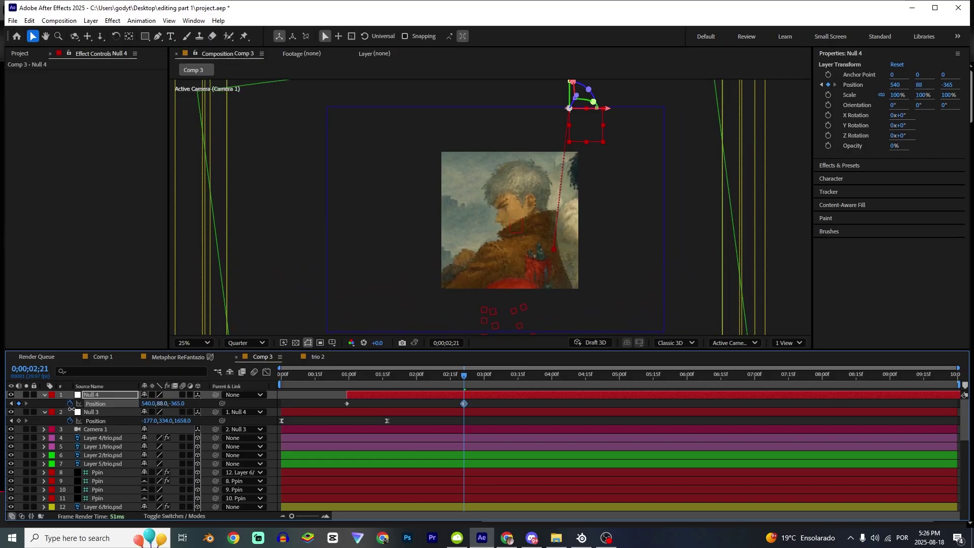
{"action": "left_click_drag", "start_coordinate": [180, 407], "coordinate": [122, 405]}
Step: Apply Easy Ease to Null 4's two position keyframes and lengthen both speed handles inward for a sharp central peak
{"action": "left_click_drag", "start_coordinate": [491, 399], "coordinate": [291, 405]}
{"action": "key", "text": "F9"}
{"action": "left_click", "coordinate": [266, 371]}
{"action": "left_click_drag", "start_coordinate": [397, 455], "coordinate": [291, 511]}
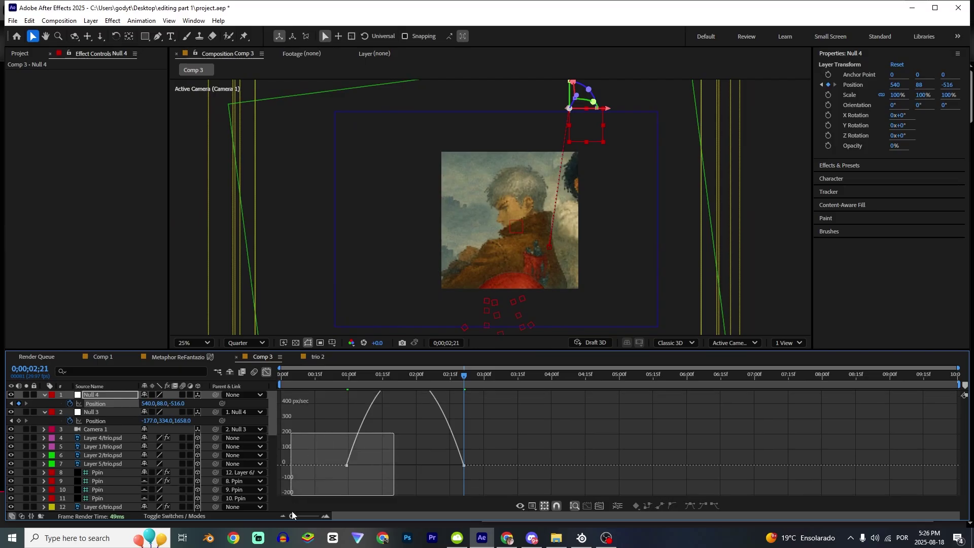
{"action": "left_click_drag", "start_coordinate": [369, 490], "coordinate": [421, 488]}
Step: Preview the combined camera move from the start and shift Null 4 and its ending keyframe slightly earlier
{"action": "key", "text": "Home"}
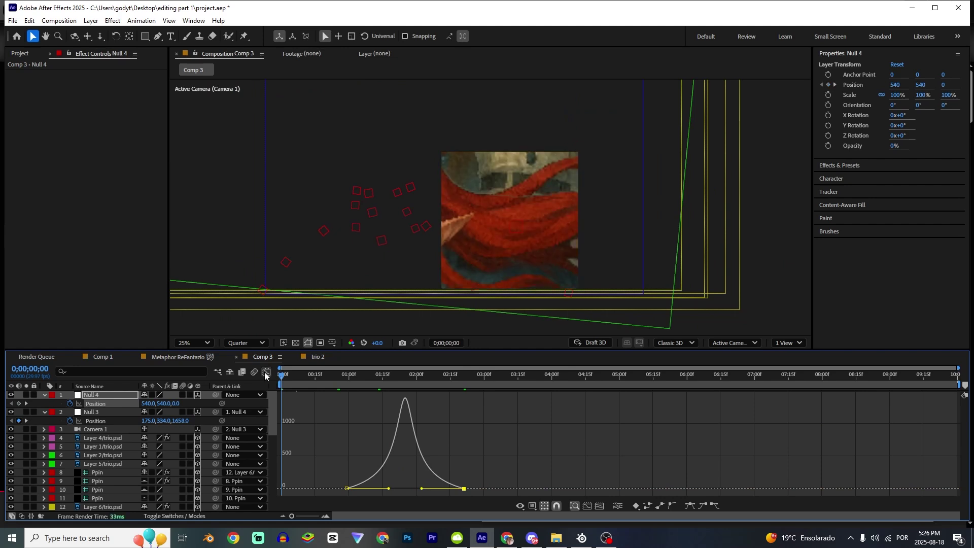
{"action": "key", "text": "shift+F3"}
{"action": "key", "text": "space"}
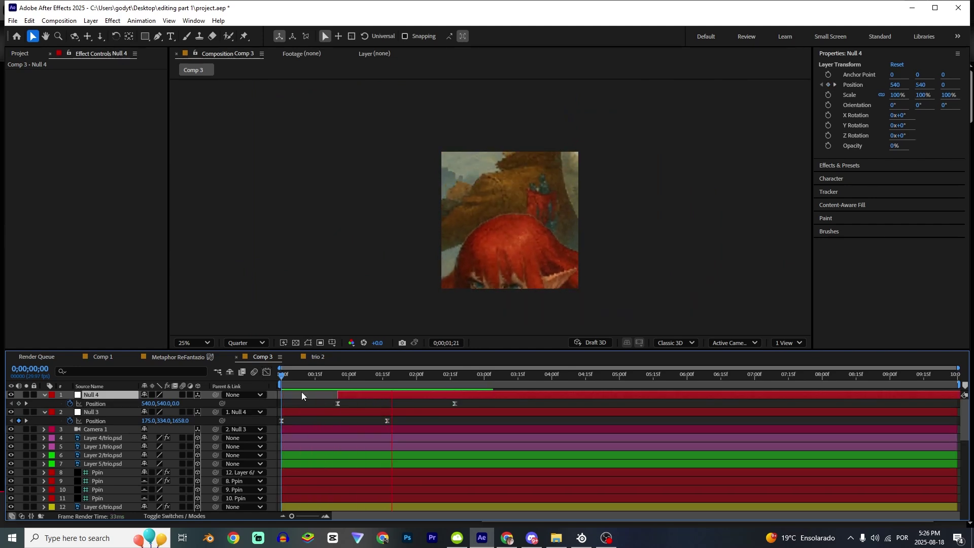
{"action": "key", "text": "space"}
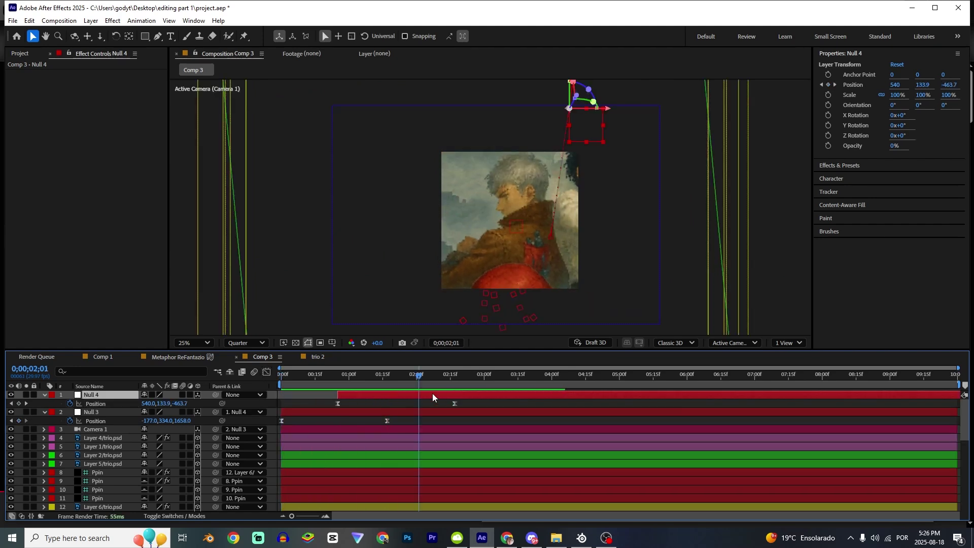
{"action": "mouse_move", "coordinate": [432, 394]}
{"action": "left_mouse_down"}
{"action": "mouse_move", "coordinate": [420, 393]}
{"action": "mouse_move", "coordinate": [436, 403]}
{"action": "left_mouse_up"}
Step: At 0;00;01;24, add a new null, parent Null 4 to it and make the new null 3D
{"action": "left_click", "coordinate": [403, 377]}
{"action": "right_click", "coordinate": [209, 401]}
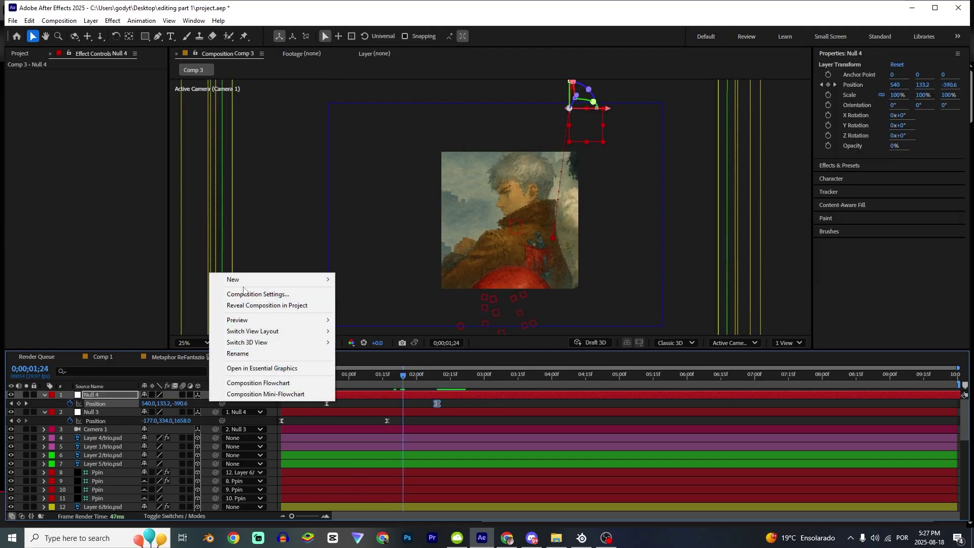
{"action": "mouse_move", "coordinate": [273, 279]}
{"action": "left_click", "coordinate": [351, 343]}
{"action": "left_click", "coordinate": [104, 404]}
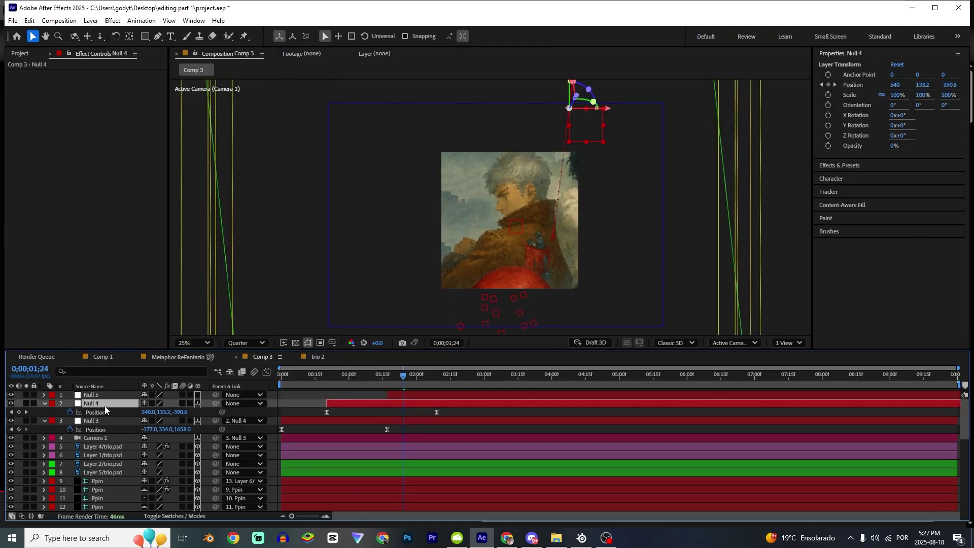
{"action": "left_click_drag", "start_coordinate": [215, 403], "coordinate": [117, 397]}
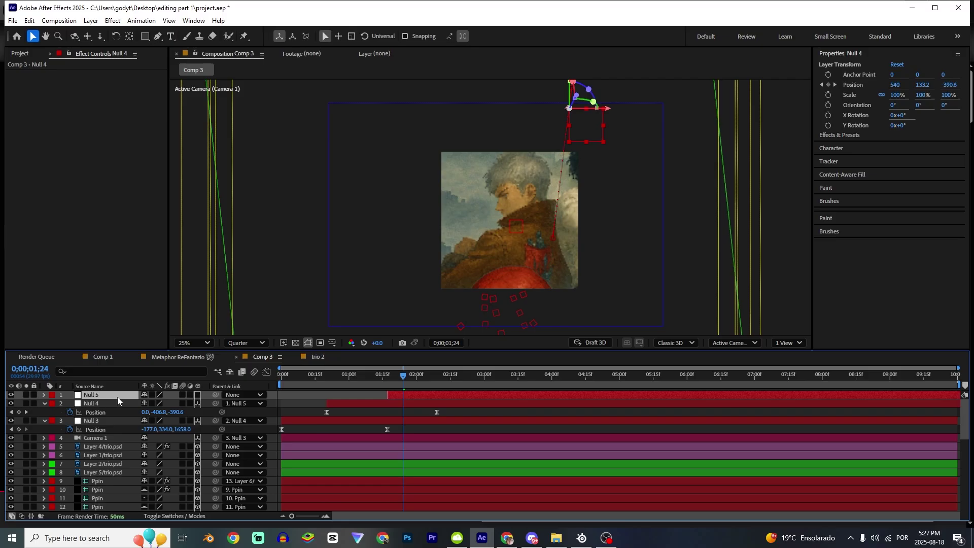
{"action": "left_click", "coordinate": [197, 394]}
Step: Keyframe Null 5's position at 0;00;01;22, then at 0;00;03;11 set it to 946, 442, -287 to frame the dark-haired character
{"action": "key", "text": "p"}
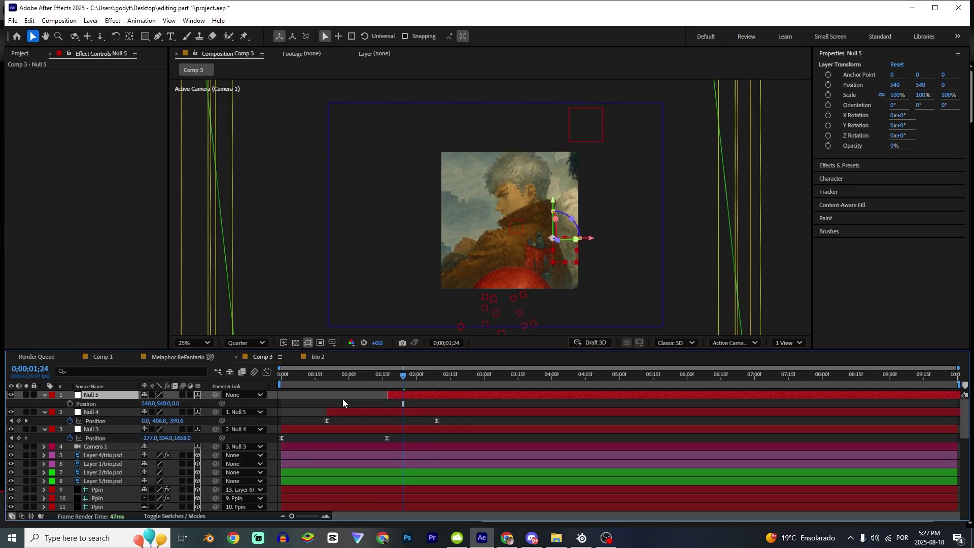
{"action": "key", "text": "Page_Up"}
{"action": "key", "text": "Page_Up"}
{"action": "left_click", "coordinate": [70, 403]}
{"action": "left_click_drag", "start_coordinate": [458, 378], "coordinate": [509, 377]}
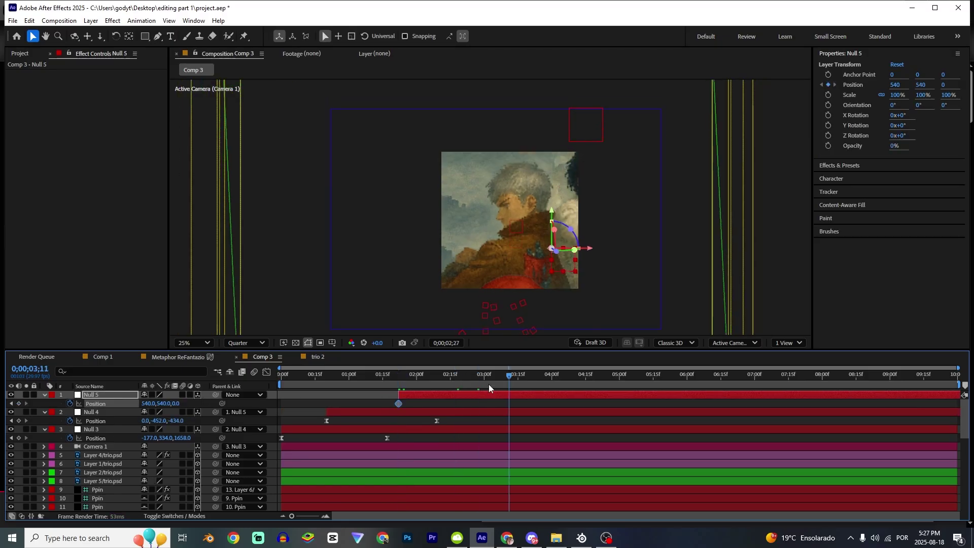
{"action": "left_click", "coordinate": [156, 403]}
{"action": "left_click", "coordinate": [170, 404]}
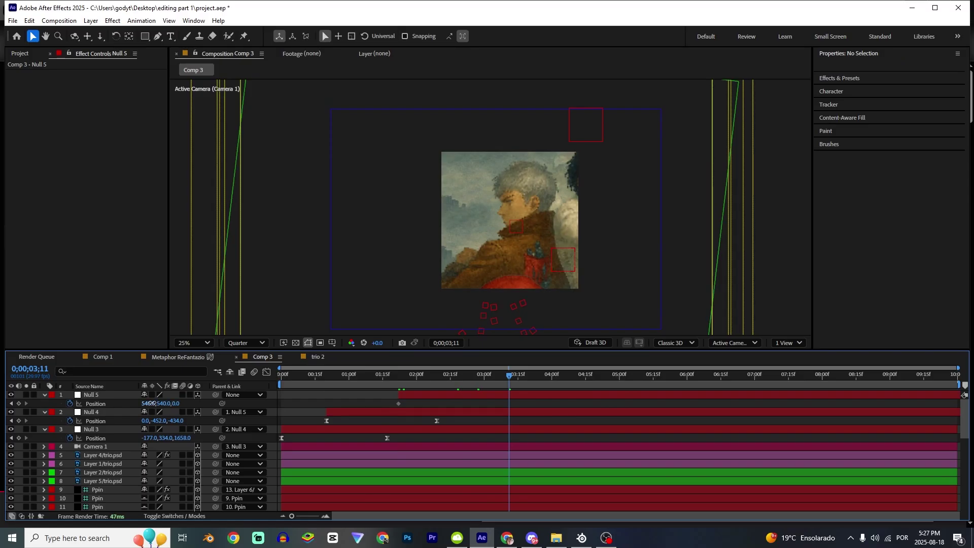
{"action": "left_click_drag", "start_coordinate": [152, 404], "coordinate": [362, 420]}
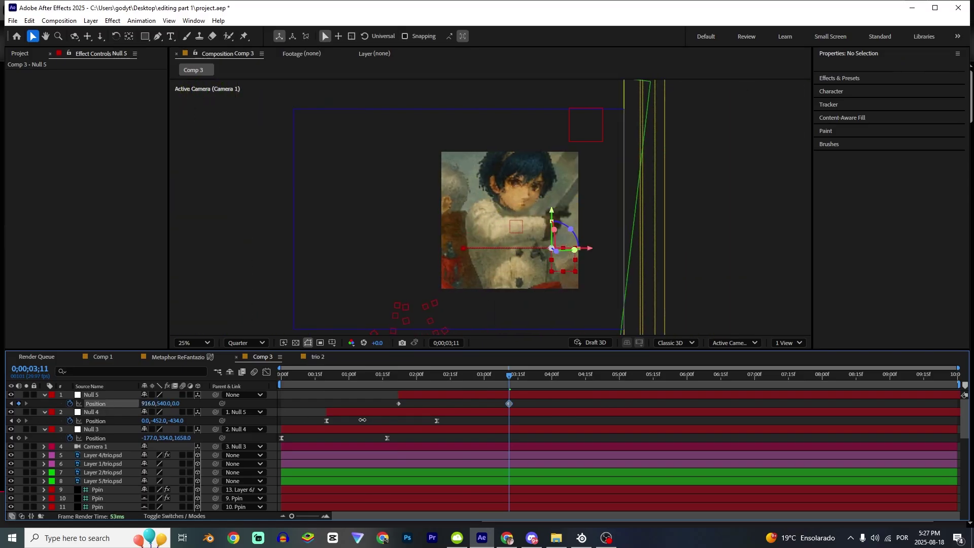
{"action": "left_click_drag", "start_coordinate": [362, 420], "coordinate": [378, 420]}
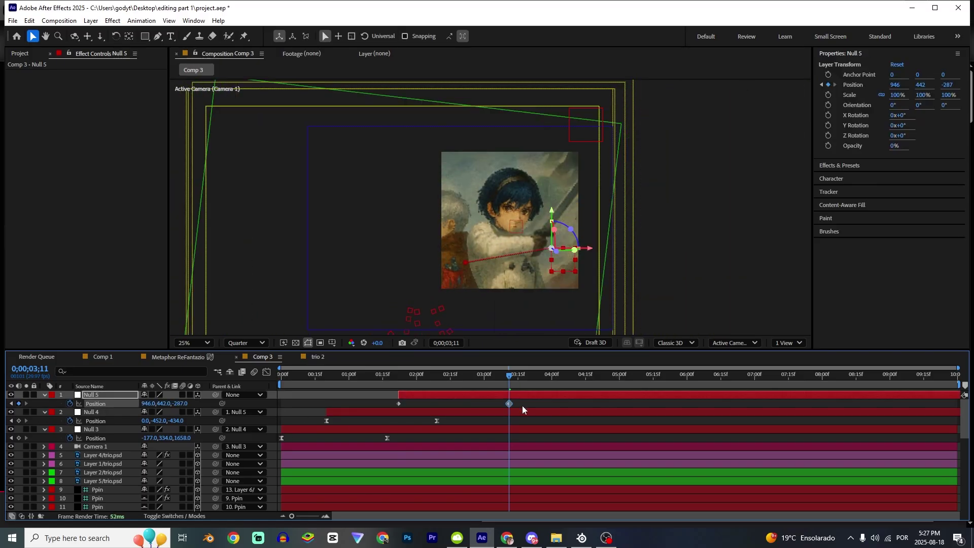
Step: Apply Easy Ease to Null 5's two position keyframes and lengthen the speed handles inward
{"action": "left_click_drag", "start_coordinate": [528, 401], "coordinate": [394, 409]}
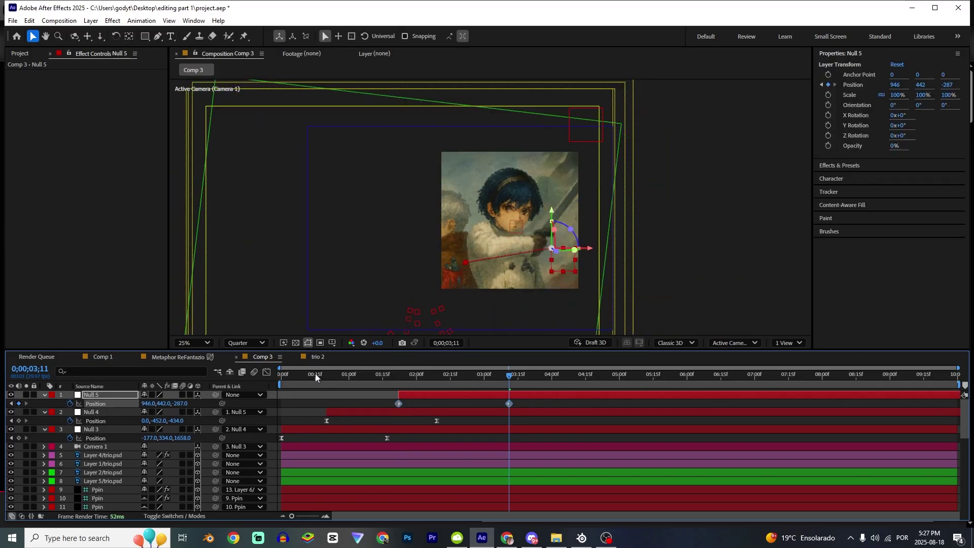
{"action": "left_click", "coordinate": [267, 372]}
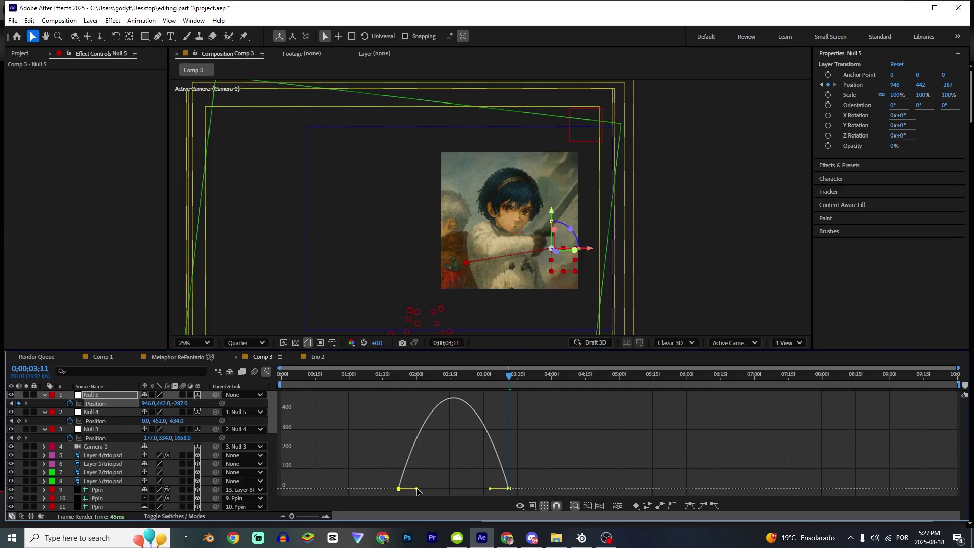
{"action": "left_click_drag", "start_coordinate": [417, 489], "coordinate": [440, 488]}
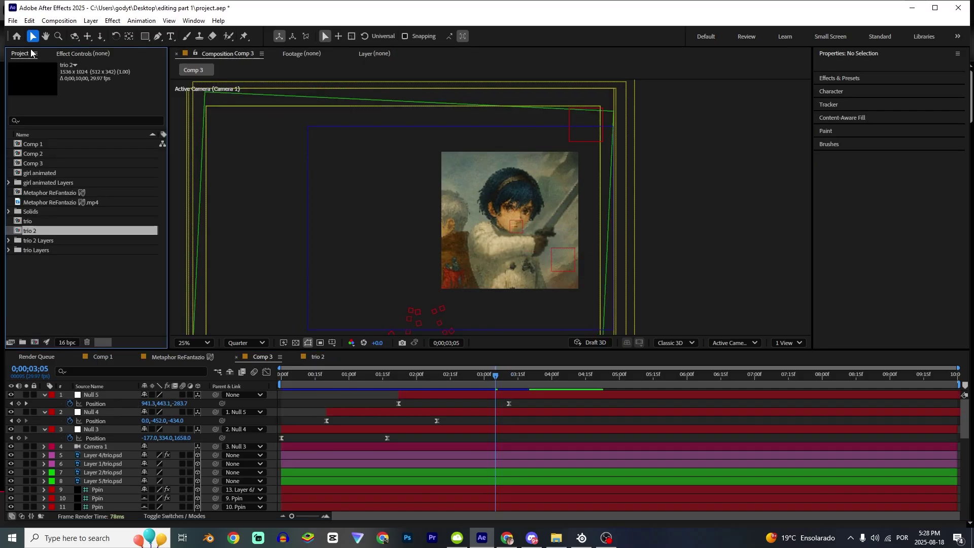
Step: Add the girl animated composition to Comp 3 directly below Camera 1 and make it a 3D layer
{"action": "left_click", "coordinate": [48, 174]}
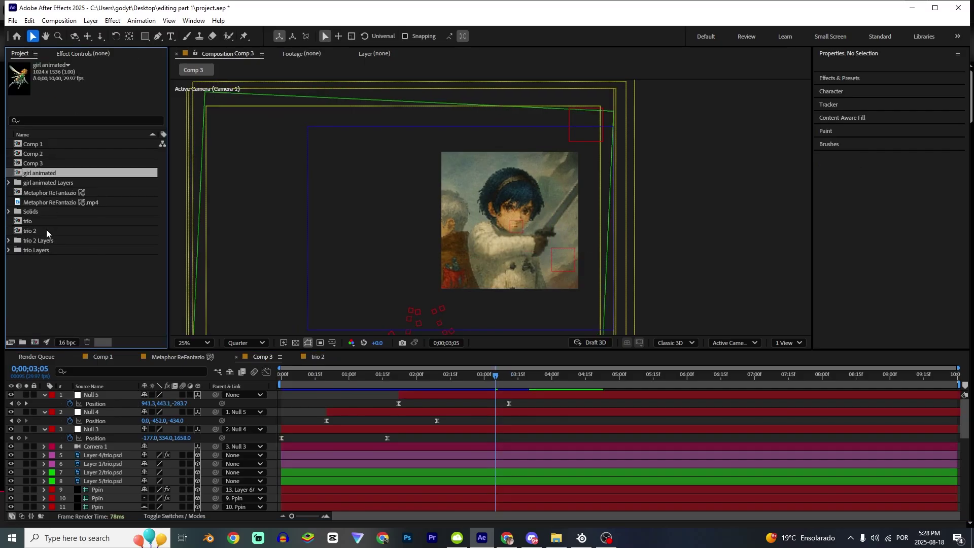
{"action": "left_click_drag", "start_coordinate": [38, 175], "coordinate": [110, 447]}
{"action": "left_click_drag", "start_coordinate": [134, 450], "coordinate": [188, 453]}
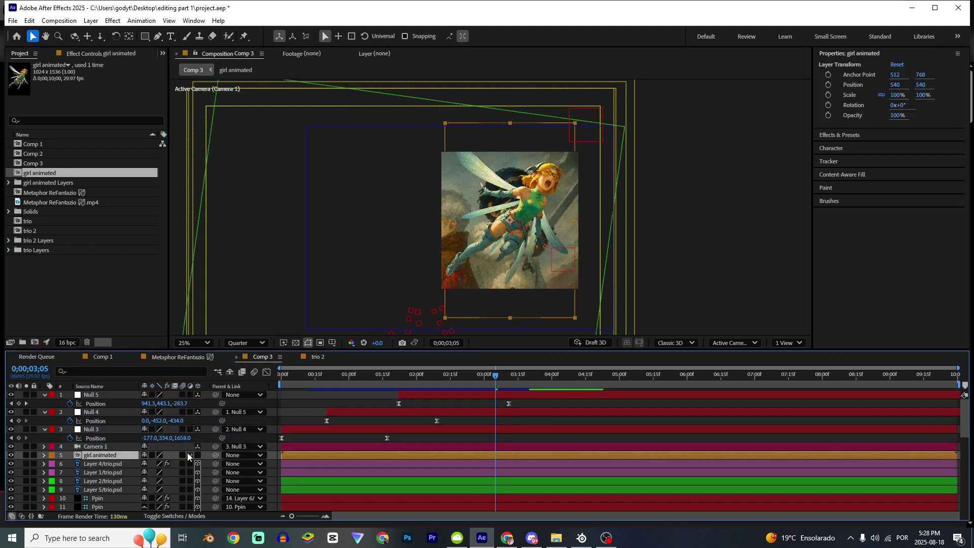
{"action": "left_click", "coordinate": [199, 456]}
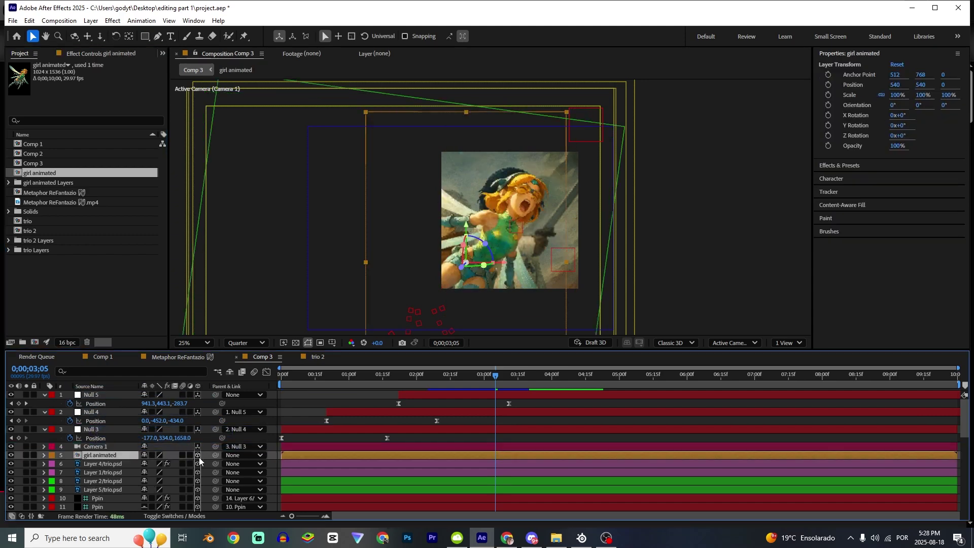
Step: Set the girl animated layer's Z position to -785 and scale to 19%, and place it beside the dark-haired character's head
{"action": "key", "text": "p"}
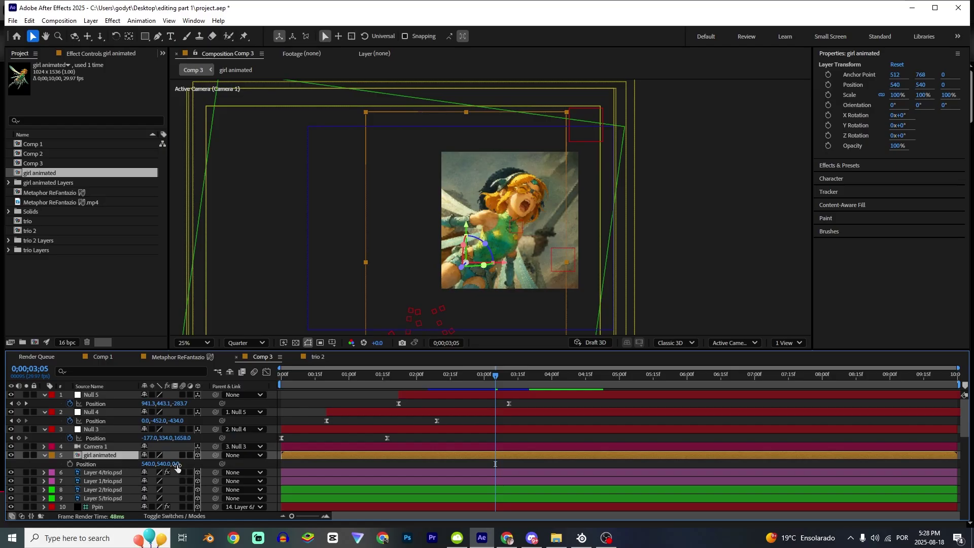
{"action": "left_click_drag", "start_coordinate": [180, 463], "coordinate": [48, 475]}
{"action": "left_click", "coordinate": [166, 468]}
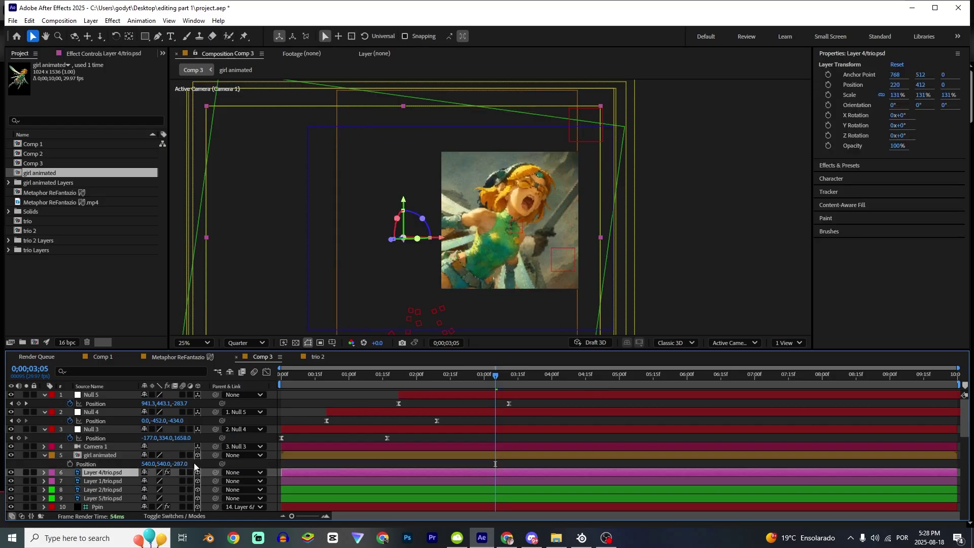
{"action": "left_click_drag", "start_coordinate": [179, 464], "coordinate": [169, 472]}
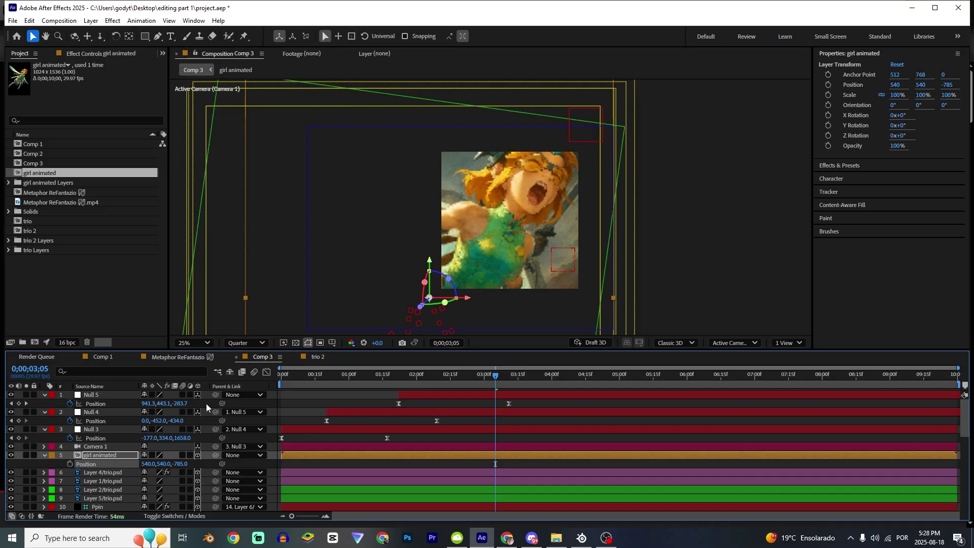
{"action": "key", "text": "shift+s"}
{"action": "mouse_move", "coordinate": [175, 472]}
{"action": "left_mouse_down"}
{"action": "mouse_move", "coordinate": [148, 477]}
{"action": "mouse_move", "coordinate": [157, 476]}
{"action": "left_mouse_up"}
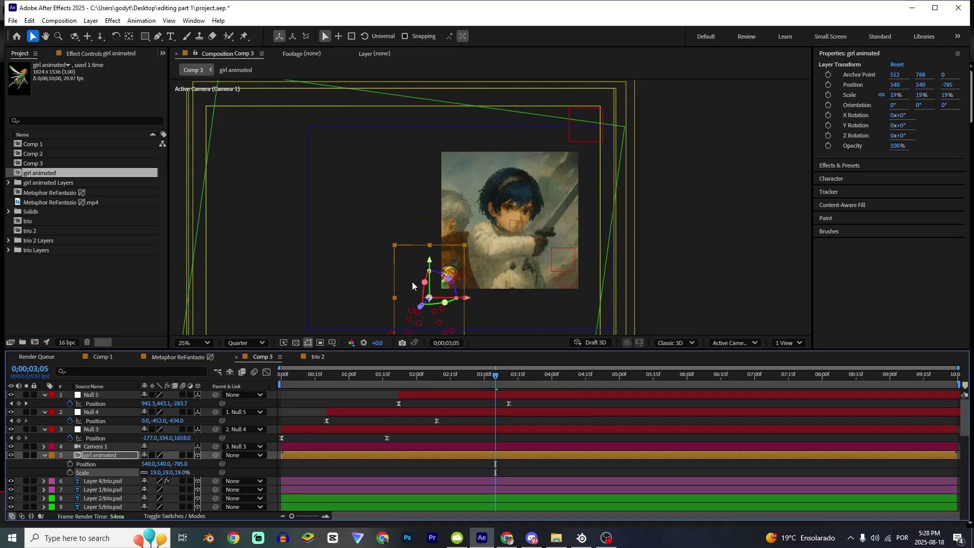
{"action": "left_click_drag", "start_coordinate": [412, 285], "coordinate": [537, 185]}
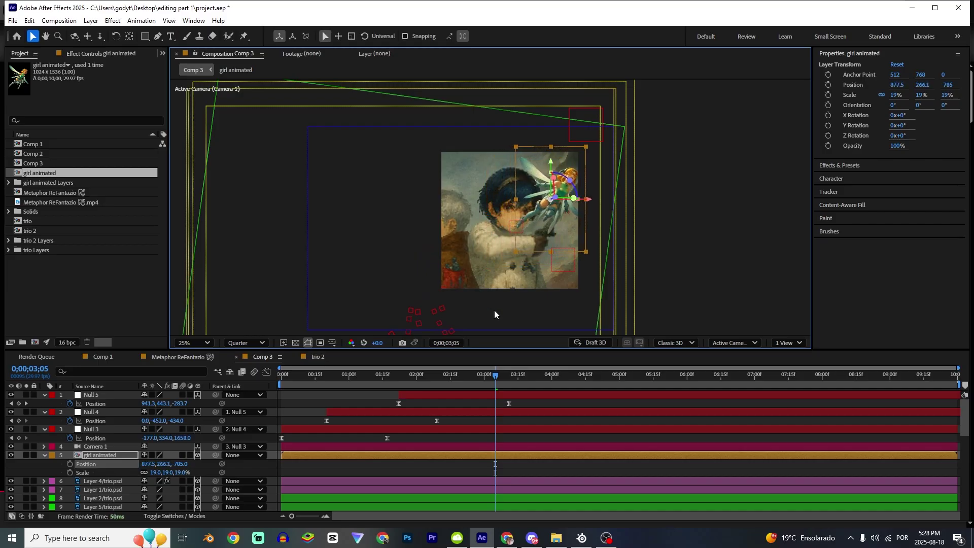
Step: Keyframe the girl animated layer's position at 0;00;03;05, and at 0;00;02;14 move it back into frame as the flight's start
{"action": "left_click", "coordinate": [70, 464]}
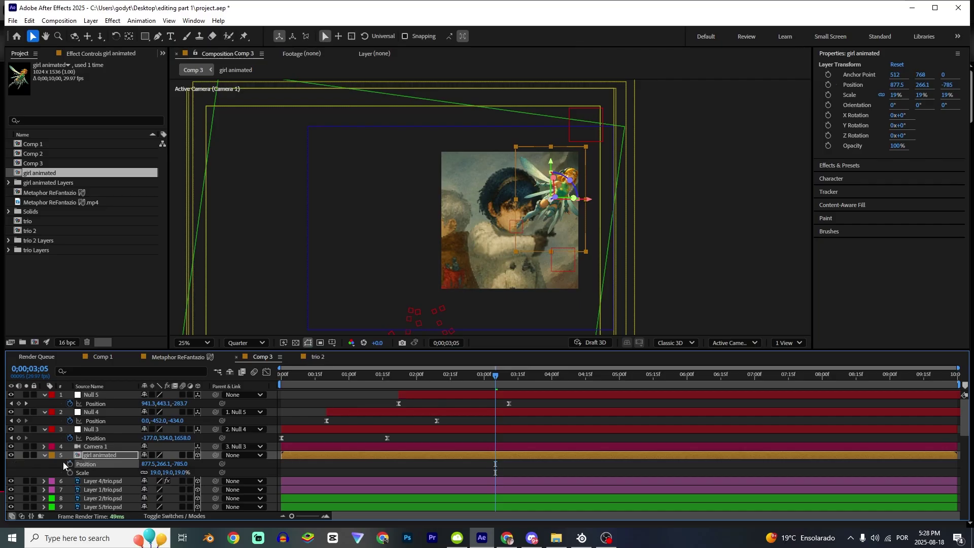
{"action": "left_click_drag", "start_coordinate": [485, 375], "coordinate": [448, 376]}
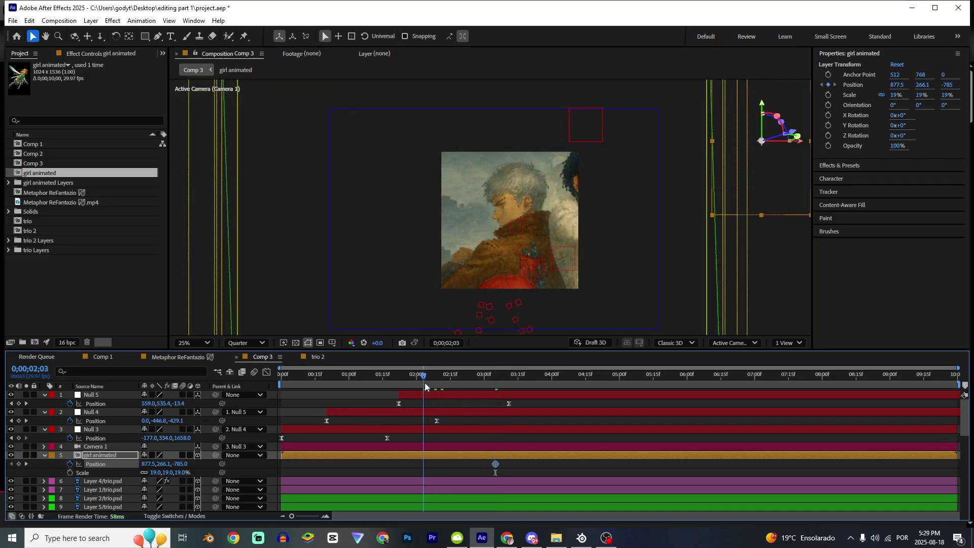
{"action": "left_click_drag", "start_coordinate": [655, 196], "coordinate": [592, 222]}
{"action": "key", "text": "space"}
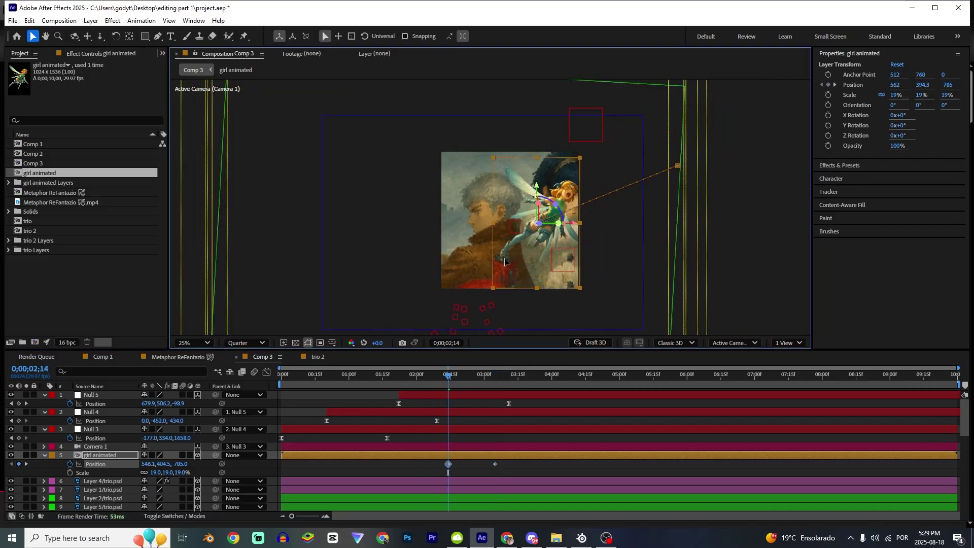
Step: Retime the girl animated position keyframes to about 0;00;02;28 and 0;00;04;05 and apply Easy Ease to both
{"action": "left_click_drag", "start_coordinate": [448, 464], "coordinate": [562, 463]}
{"action": "left_click", "coordinate": [504, 464]}
{"action": "key", "text": "F9"}
{"action": "left_click", "coordinate": [479, 463]}
{"action": "key", "text": "F9"}
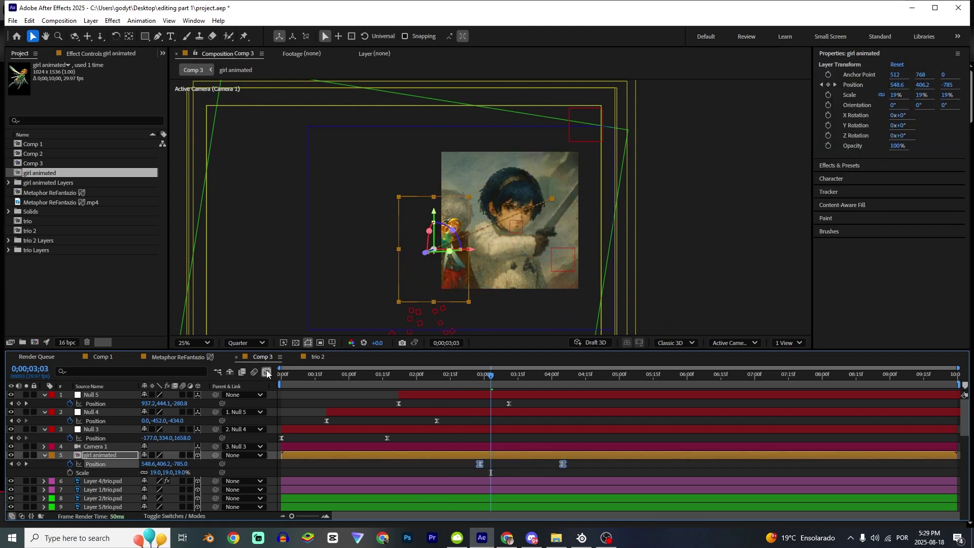
Step: Lengthen the flight's starting speed handle, preview it, and set the ending keyframe's Y position to 188.1 at 0;00;04;05
{"action": "left_click", "coordinate": [266, 372]}
{"action": "left_click_drag", "start_coordinate": [493, 489], "coordinate": [530, 488]}
{"action": "key", "text": "space"}
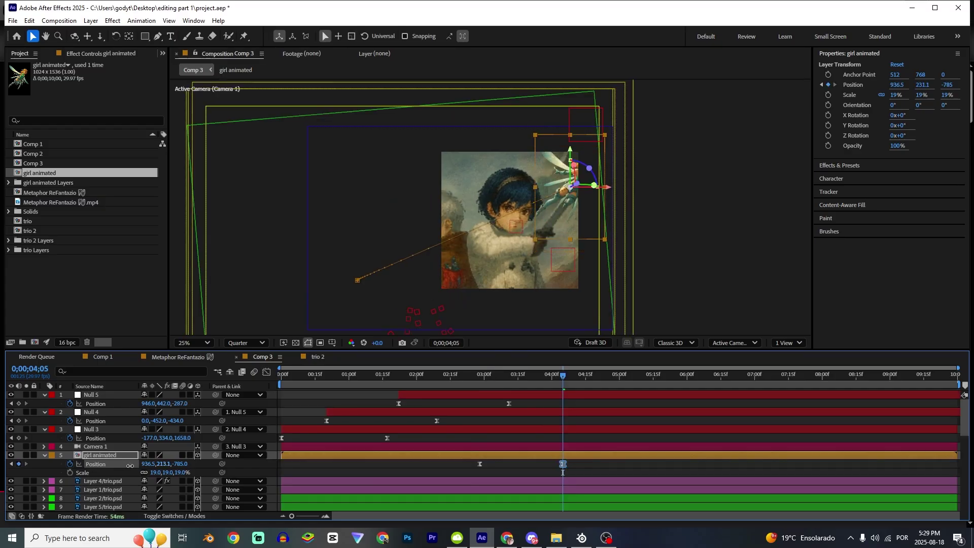
{"action": "left_click_drag", "start_coordinate": [130, 465], "coordinate": [138, 469]}
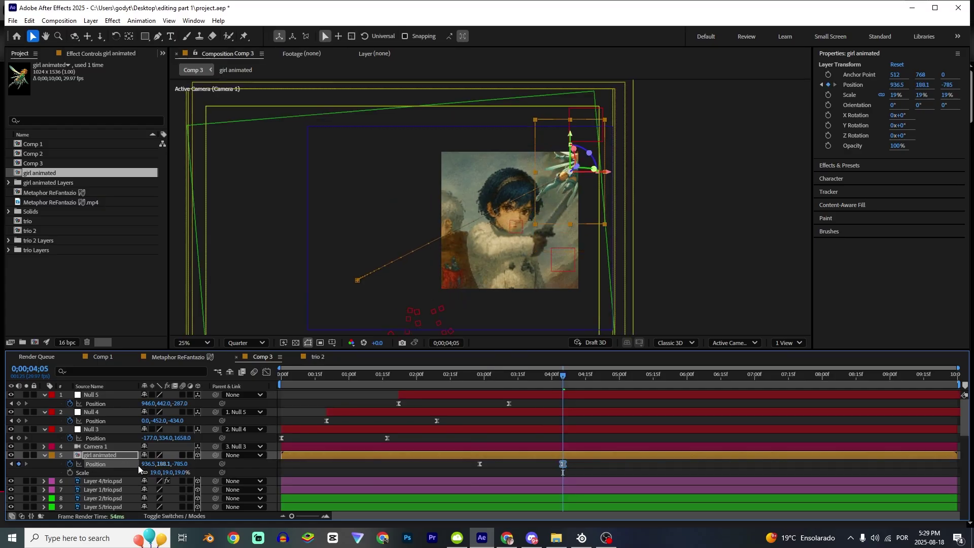
Step: Add another 3D null as the parent of Null 5 and trim its start to 0;00;02;28
{"action": "left_click", "coordinate": [477, 410]}
{"action": "left_click", "coordinate": [474, 406]}
{"action": "left_click_drag", "start_coordinate": [484, 376], "coordinate": [479, 376]}
{"action": "right_click", "coordinate": [208, 404]}
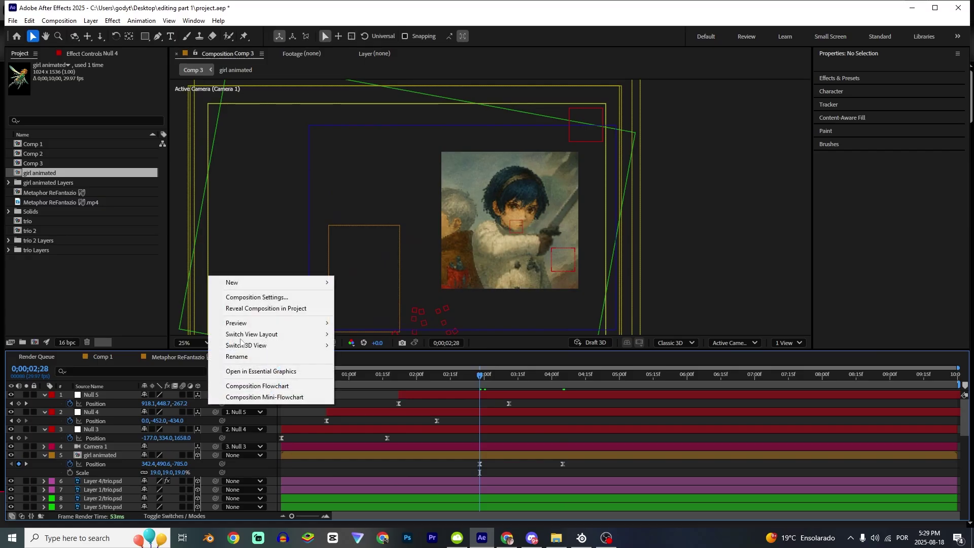
{"action": "mouse_move", "coordinate": [234, 283]}
{"action": "left_click", "coordinate": [357, 341]}
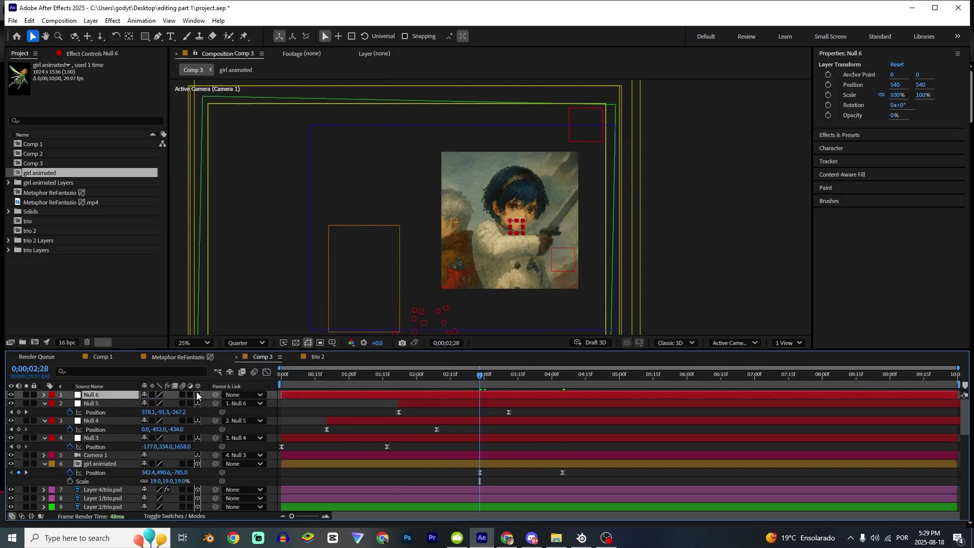
{"action": "left_click", "coordinate": [198, 395]}
{"action": "key", "text": "alt+bracketleft"}
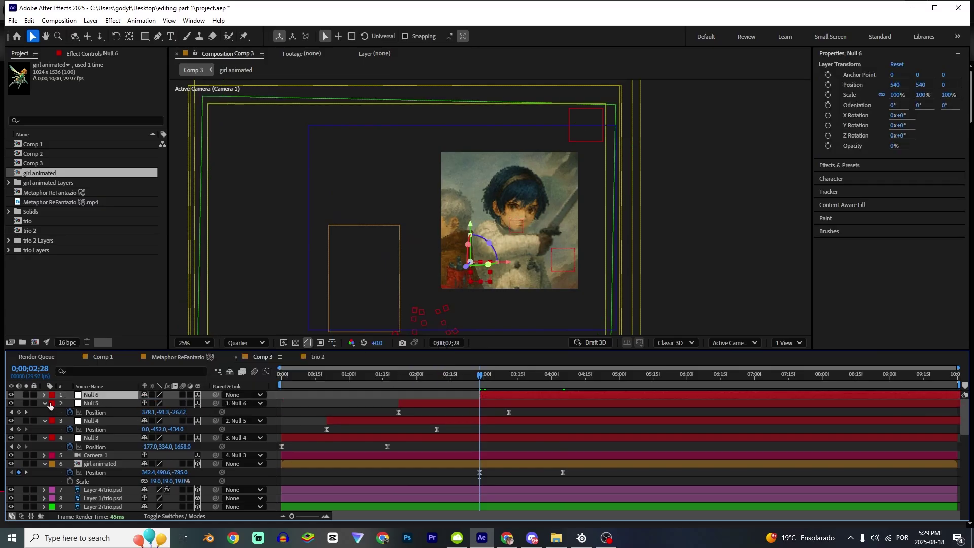
Step: Keyframe Null 6's position at 0;00;02;28, then shift it at 0;00;05;01 so the camera follows the flying girl
{"action": "key", "text": "p"}
{"action": "left_click", "coordinate": [70, 403]}
{"action": "left_click", "coordinate": [621, 376]}
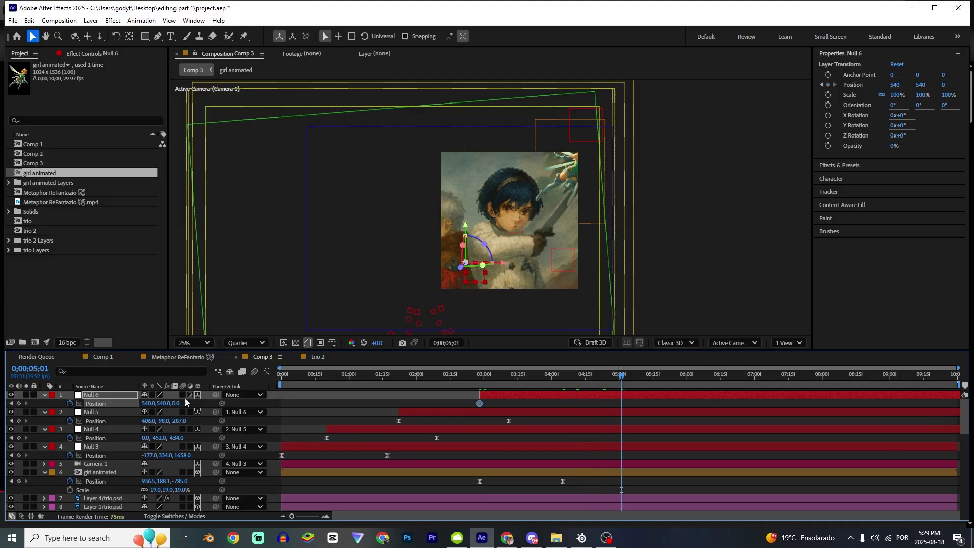
{"action": "left_click_drag", "start_coordinate": [148, 404], "coordinate": [79, 421]}
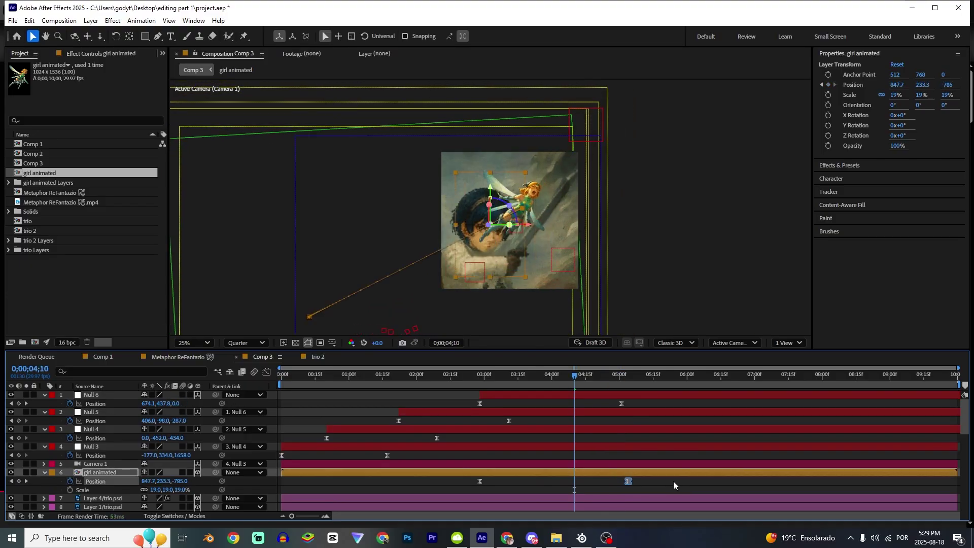
Step: Shift both girl animated position keyframes slightly earlier and preview the flight from 0;00;02;19
{"action": "left_click_drag", "start_coordinate": [678, 482], "coordinate": [467, 481]}
{"action": "left_click", "coordinate": [488, 488]}
{"action": "left_click_drag", "start_coordinate": [477, 380], "coordinate": [459, 381]}
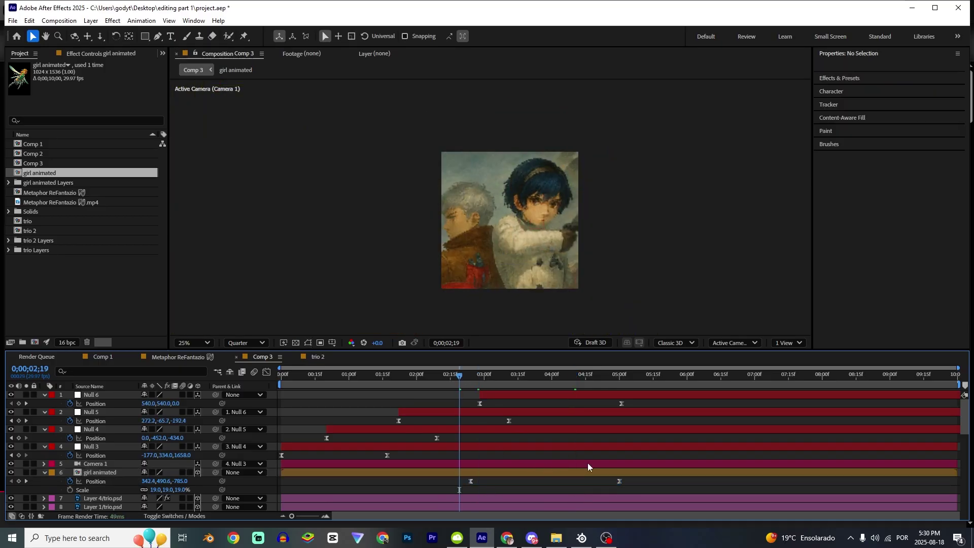
{"action": "key", "text": "space"}
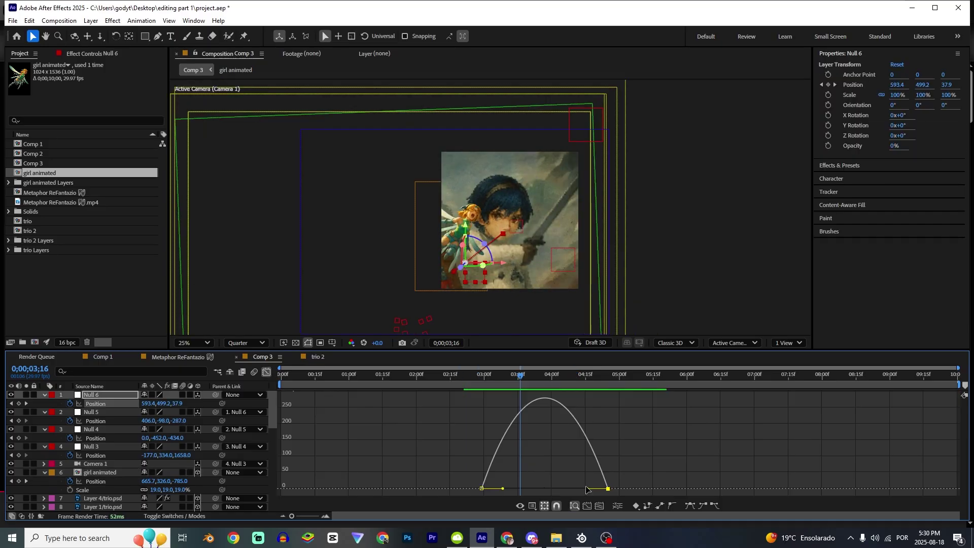
Step: Lengthen both of Null 6's position speed handles inward for a sharp central peak and preview from about 0;00;02;22
{"action": "left_click_drag", "start_coordinate": [586, 488], "coordinate": [559, 486]}
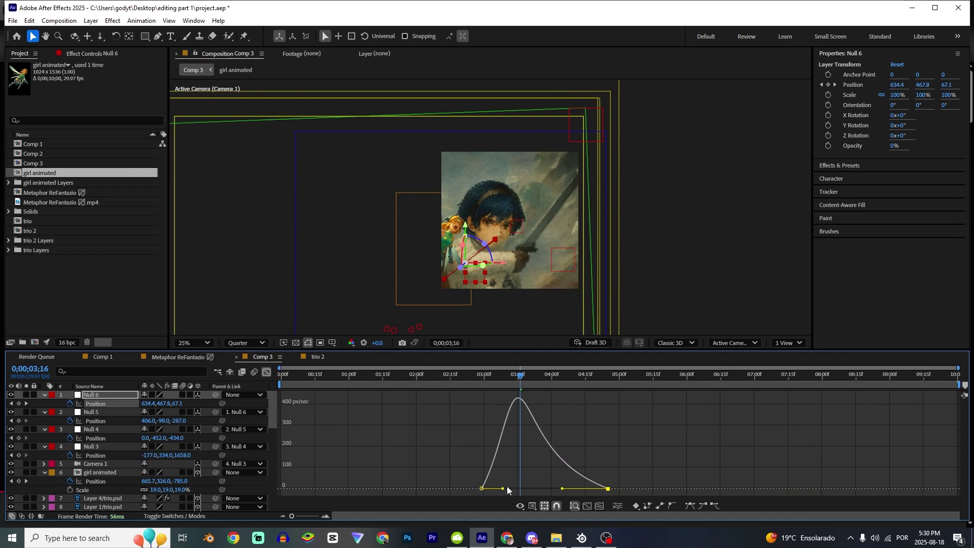
{"action": "left_click", "coordinate": [506, 489]}
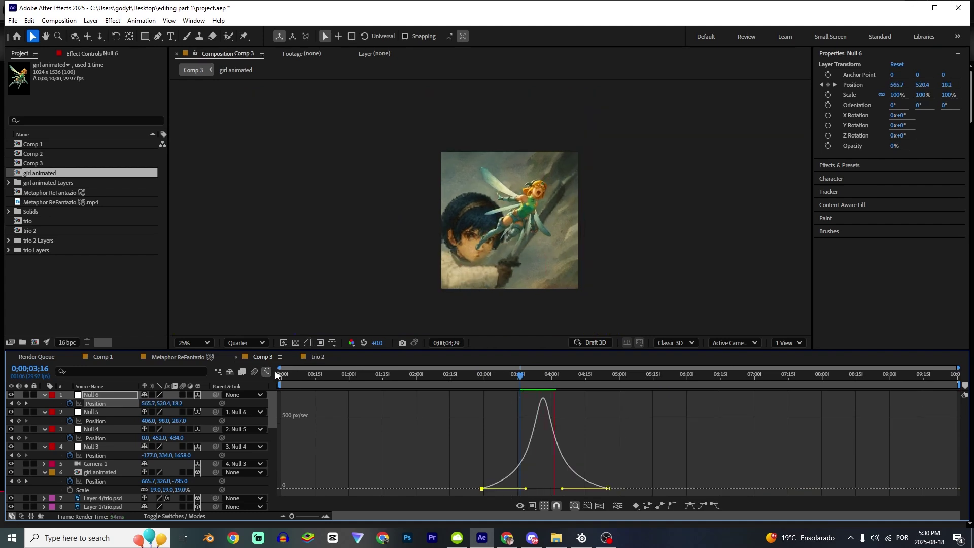
{"action": "key", "text": "shift+F3"}
{"action": "left_click_drag", "start_coordinate": [506, 375], "coordinate": [464, 382]}
{"action": "key", "text": "space"}
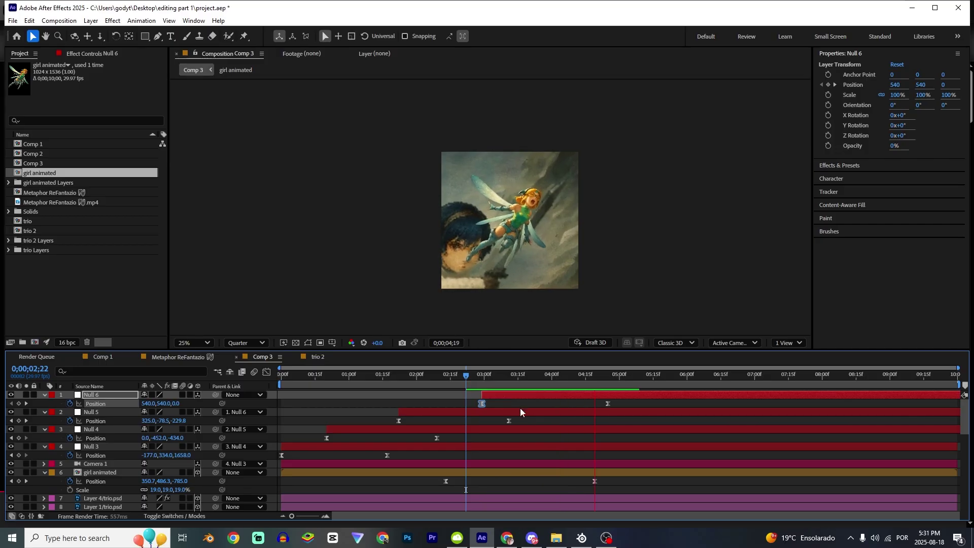
Step: Shift the Null 6 layer with its keyframes slightly earlier and preview the camera move
{"action": "key", "text": "space"}
{"action": "left_click_drag", "start_coordinate": [497, 395], "coordinate": [488, 395]}
{"action": "key", "text": "space"}
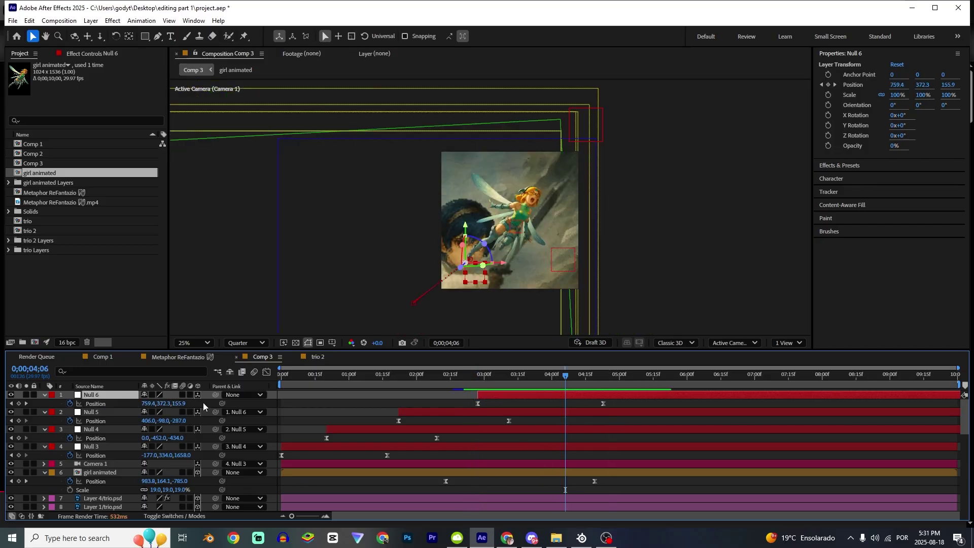
Step: Add another 3D null as the parent of Null 6 and trim its start to 0;00;04;00
{"action": "right_click", "coordinate": [204, 405]}
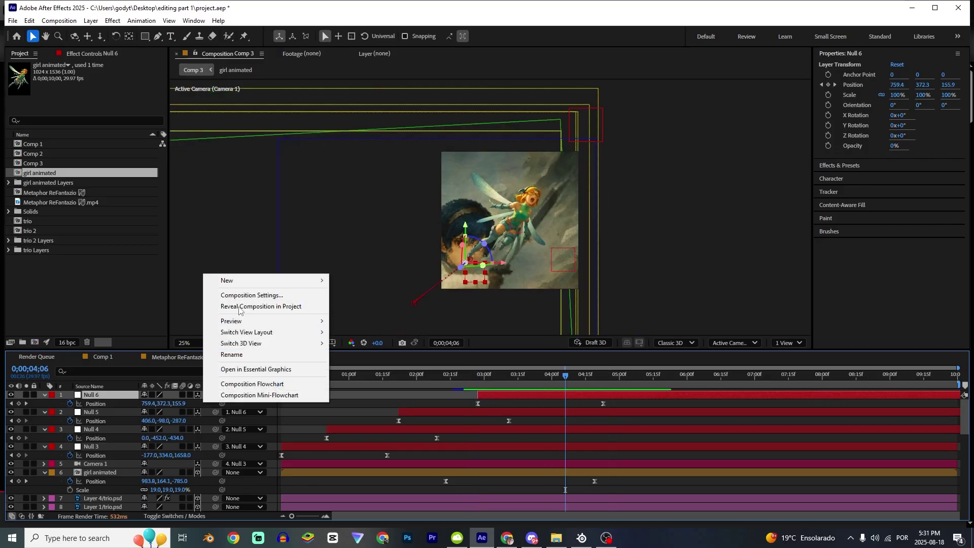
{"action": "mouse_move", "coordinate": [264, 280]}
{"action": "left_click", "coordinate": [378, 340]}
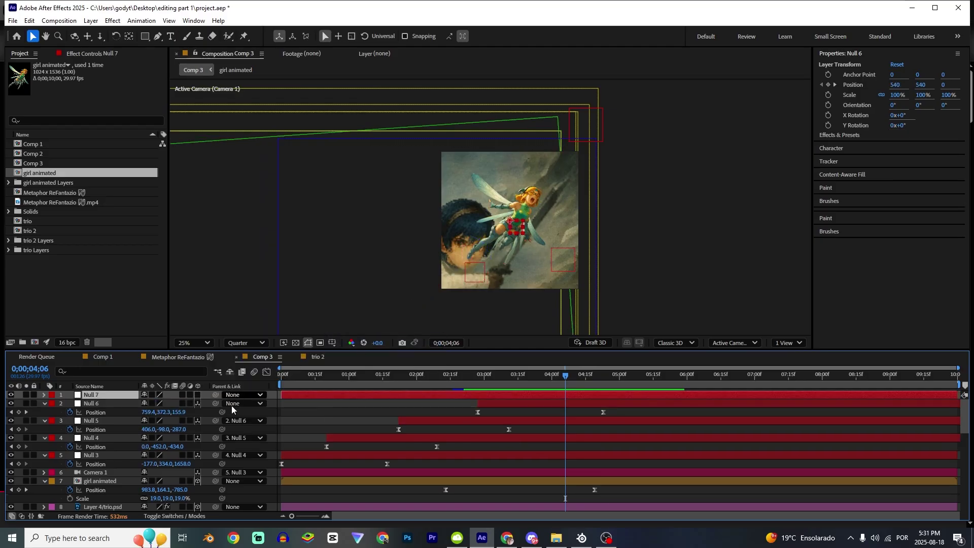
{"action": "left_click_drag", "start_coordinate": [216, 403], "coordinate": [117, 395]}
{"action": "left_click", "coordinate": [197, 394]}
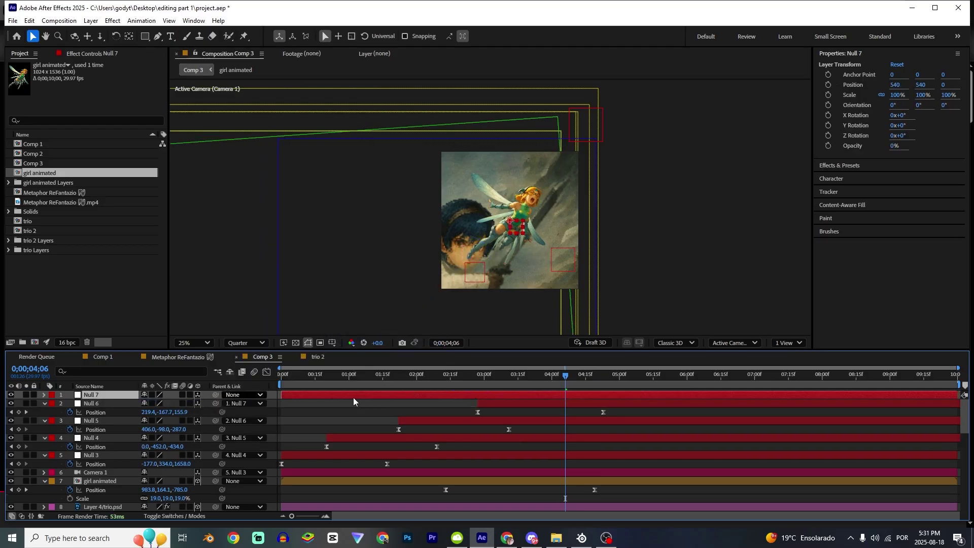
{"action": "left_click_drag", "start_coordinate": [282, 394], "coordinate": [571, 393]}
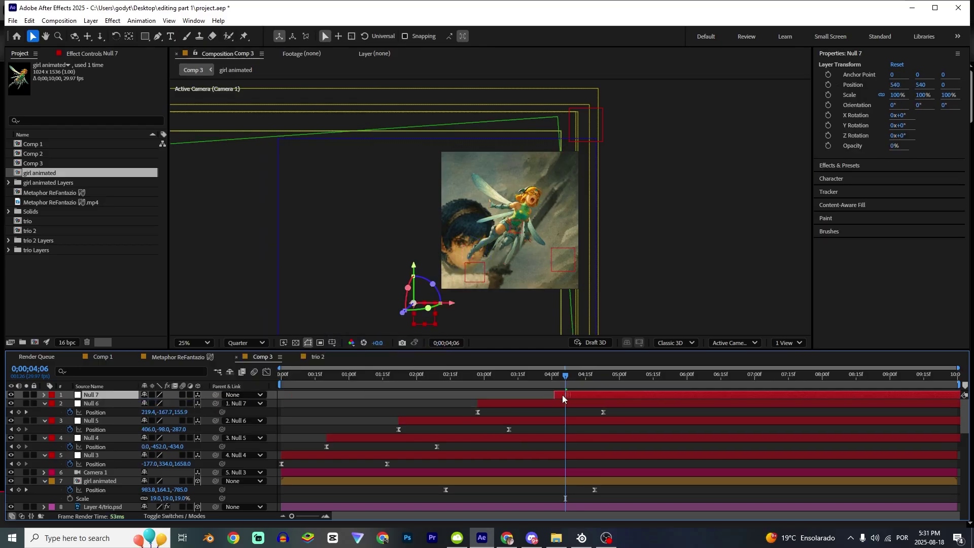
{"action": "key", "text": "i"}
Step: Keyframe Null 7's position at 0;00;04;00, then set it to 132, 893, -1230 at 0;00;06;03 to reveal the whole group
{"action": "key", "text": "p"}
{"action": "left_click", "coordinate": [70, 403]}
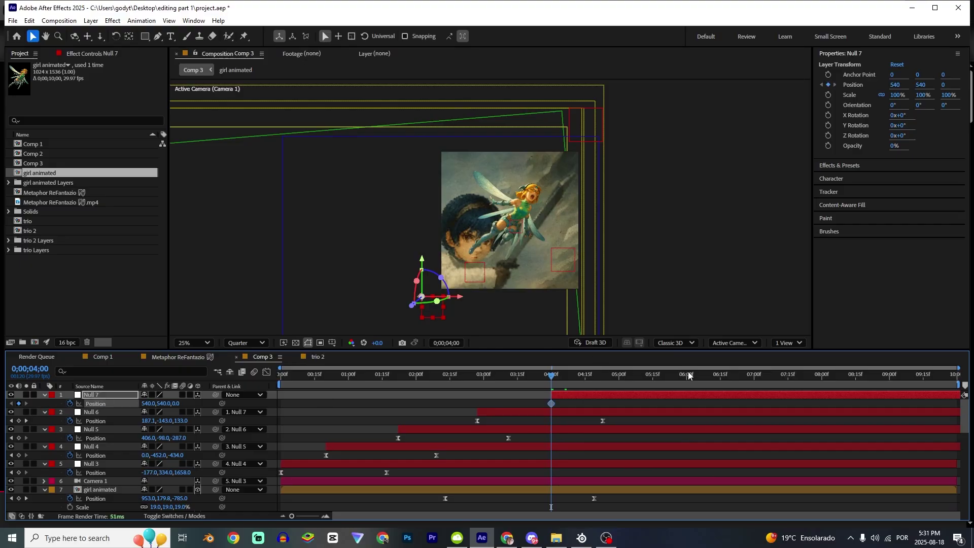
{"action": "left_click_drag", "start_coordinate": [688, 374], "coordinate": [693, 373]}
{"action": "left_click_drag", "start_coordinate": [175, 404], "coordinate": [152, 405]}
Step: Easy-ease both of Null 7's position keyframes and lengthen their speed handles inward for a sharper central peak
{"action": "left_click_drag", "start_coordinate": [715, 400], "coordinate": [493, 406]}
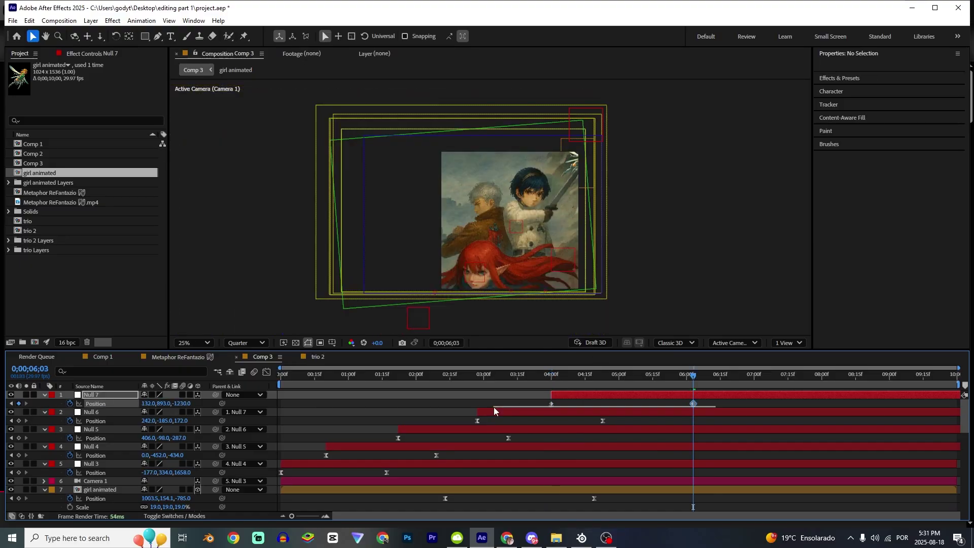
{"action": "key", "text": "F9"}
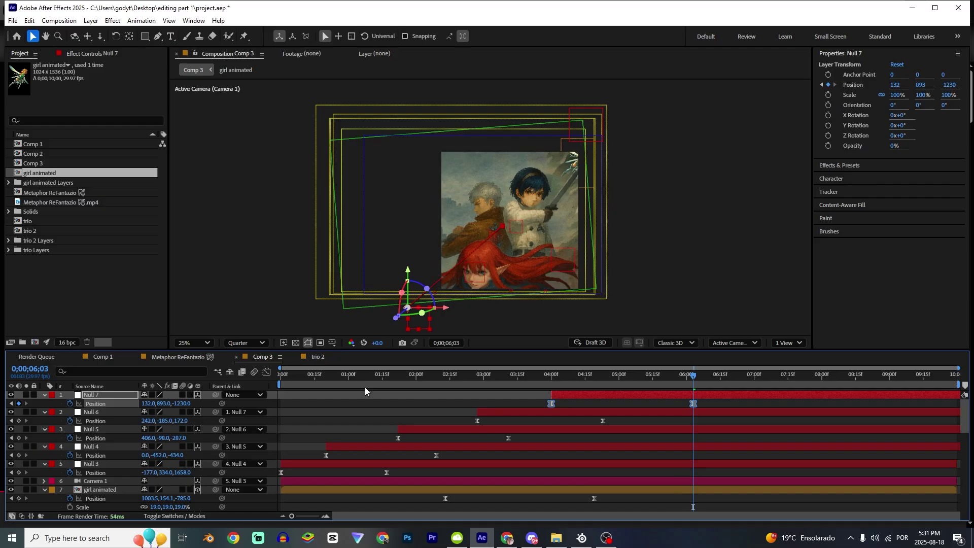
{"action": "left_click", "coordinate": [267, 371]}
{"action": "left_click_drag", "start_coordinate": [667, 461], "coordinate": [473, 508]}
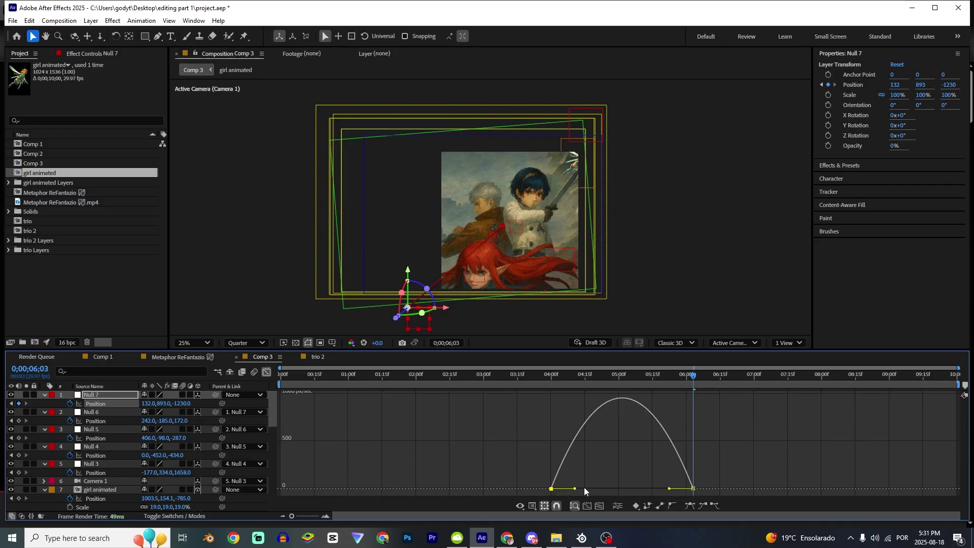
{"action": "left_click_drag", "start_coordinate": [574, 488], "coordinate": [605, 486]}
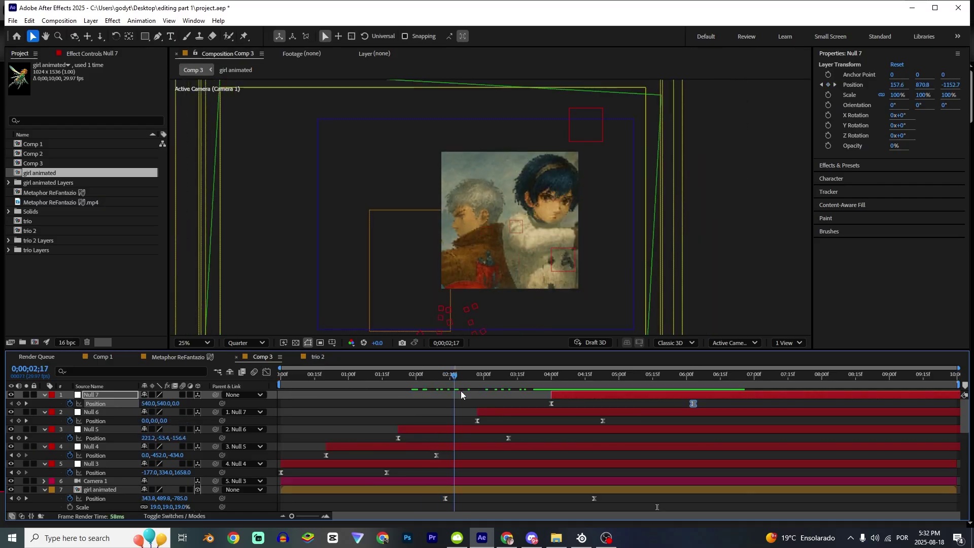
Step: Reveal Layer 4/trio.psd's keyframes and retime Puppet Pin 3's position keyframes to about 0;00;02;02 and 0;00;03;28
{"action": "mouse_move", "coordinate": [461, 391]}
{"action": "left_mouse_down"}
{"action": "mouse_move", "coordinate": [485, 392]}
{"action": "mouse_move", "coordinate": [471, 394]}
{"action": "left_mouse_up"}
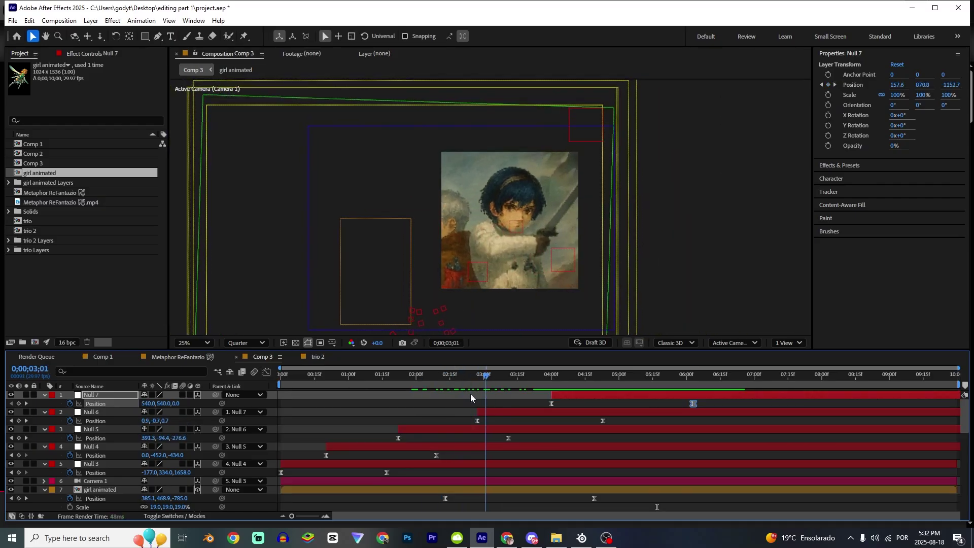
{"action": "key", "text": "Page_Up"}
{"action": "scroll", "coordinate": [525, 445], "scroll_direction": "down", "scroll_amount": 2}
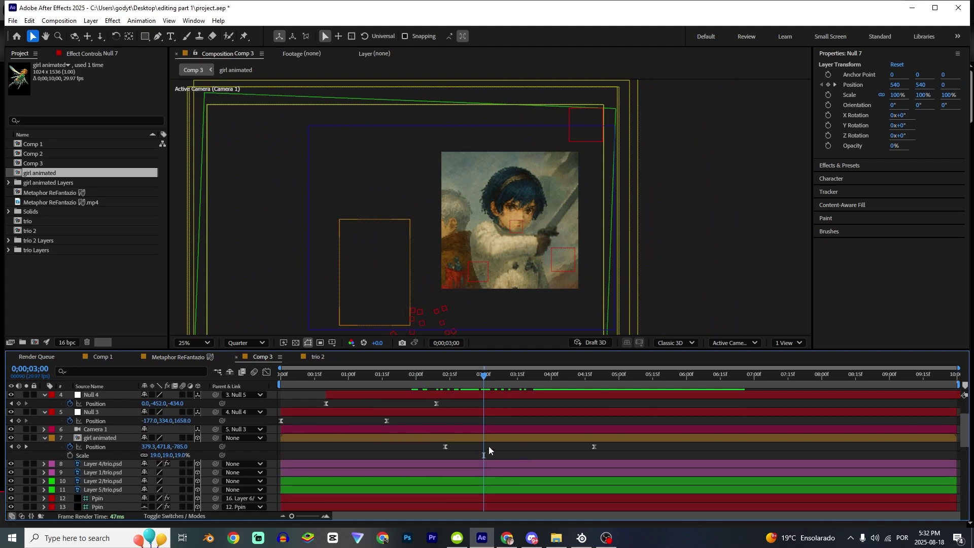
{"action": "left_click", "coordinate": [483, 437]}
{"action": "left_click", "coordinate": [286, 464]}
{"action": "key", "text": "u"}
{"action": "scroll", "coordinate": [453, 421], "scroll_direction": "down", "scroll_amount": 3}
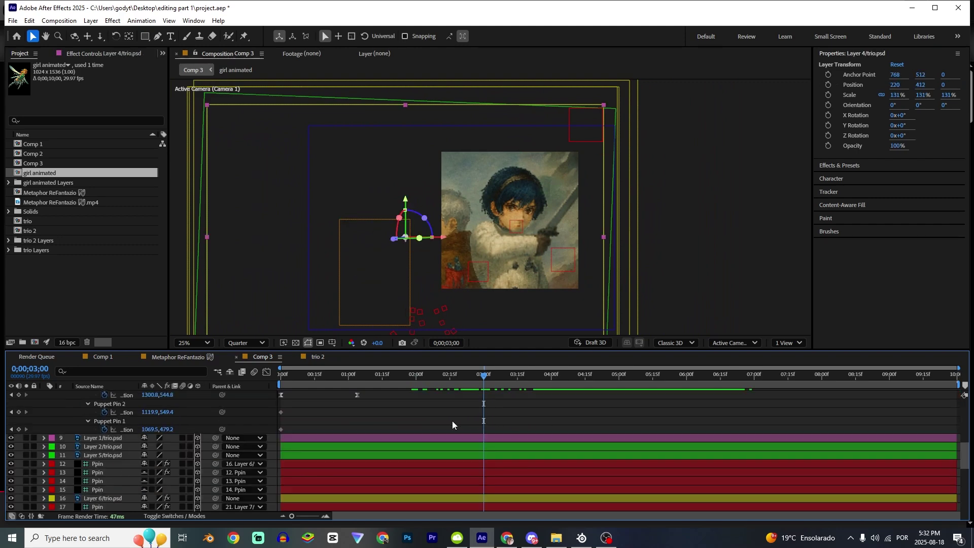
{"action": "scroll", "coordinate": [385, 421], "scroll_direction": "up", "scroll_amount": 1}
{"action": "left_click_drag", "start_coordinate": [381, 432], "coordinate": [482, 441]}
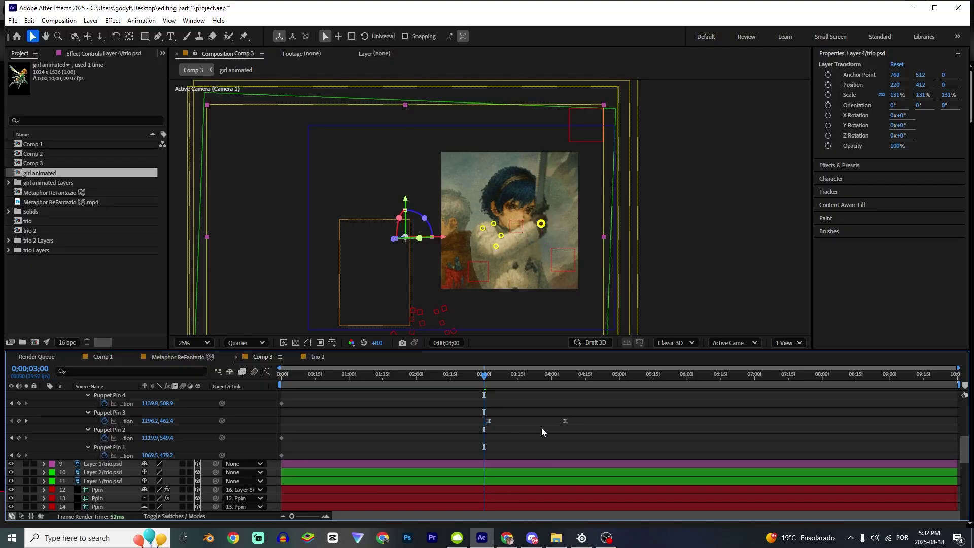
{"action": "mouse_move", "coordinate": [565, 422]}
{"action": "left_mouse_down"}
{"action": "mouse_move", "coordinate": [615, 425]}
{"action": "mouse_move", "coordinate": [547, 424]}
{"action": "left_mouse_up"}
{"action": "mouse_move", "coordinate": [432, 381]}
{"action": "left_mouse_down"}
{"action": "mouse_move", "coordinate": [464, 382]}
{"action": "mouse_move", "coordinate": [431, 382]}
{"action": "left_mouse_up"}
Step: Trim the start of the girl animated layer to about 0;00;02;24 and preview the camera travel
{"action": "left_click", "coordinate": [447, 464]}
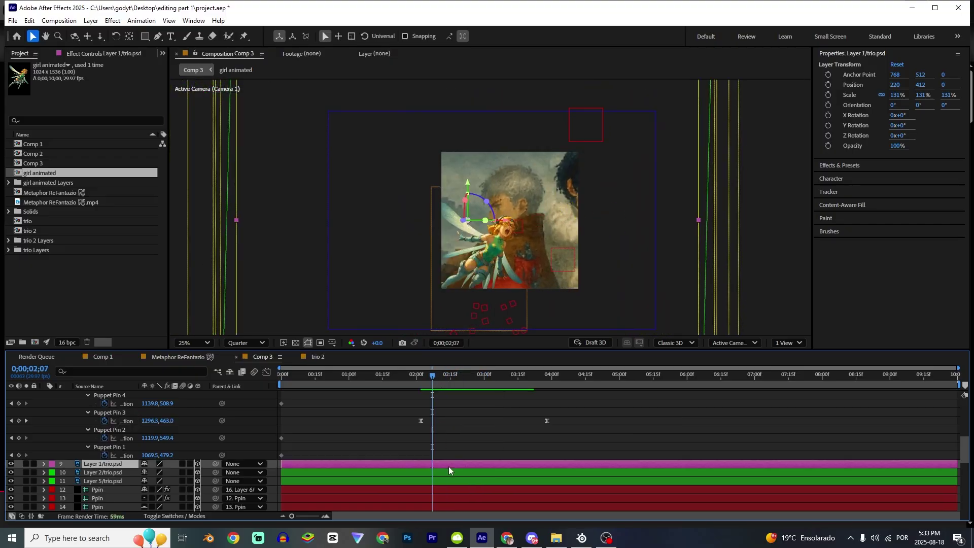
{"action": "scroll", "coordinate": [454, 468], "scroll_direction": "up", "scroll_amount": 8}
{"action": "left_click", "coordinate": [402, 489]}
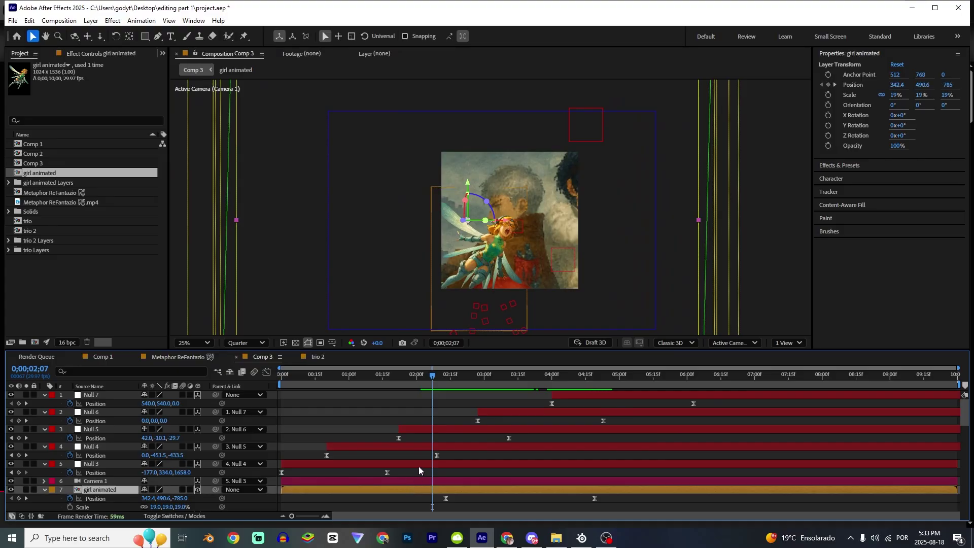
{"action": "scroll", "coordinate": [419, 467], "scroll_direction": "down", "scroll_amount": 3}
{"action": "left_click_drag", "start_coordinate": [447, 381], "coordinate": [465, 381]}
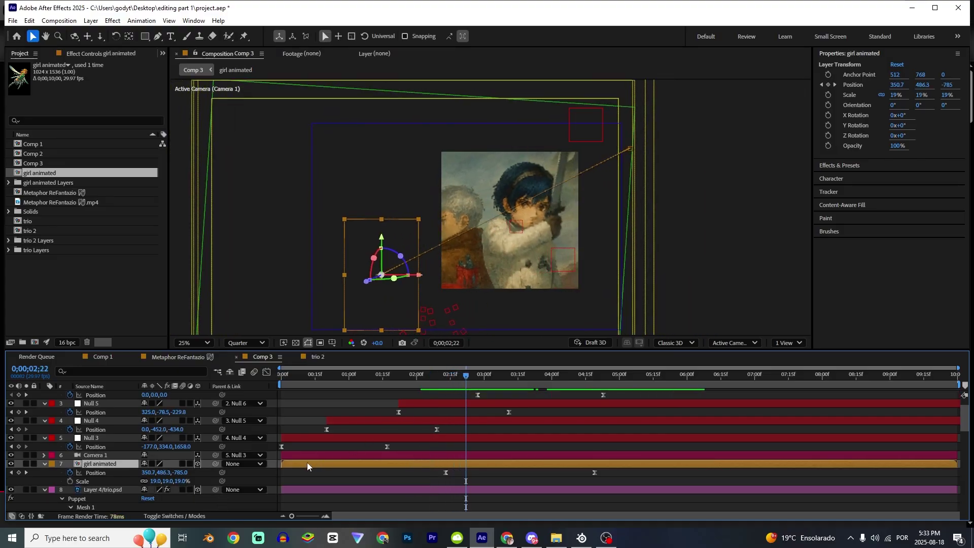
{"action": "left_click_drag", "start_coordinate": [288, 463], "coordinate": [473, 475]}
{"action": "left_click", "coordinate": [327, 382]}
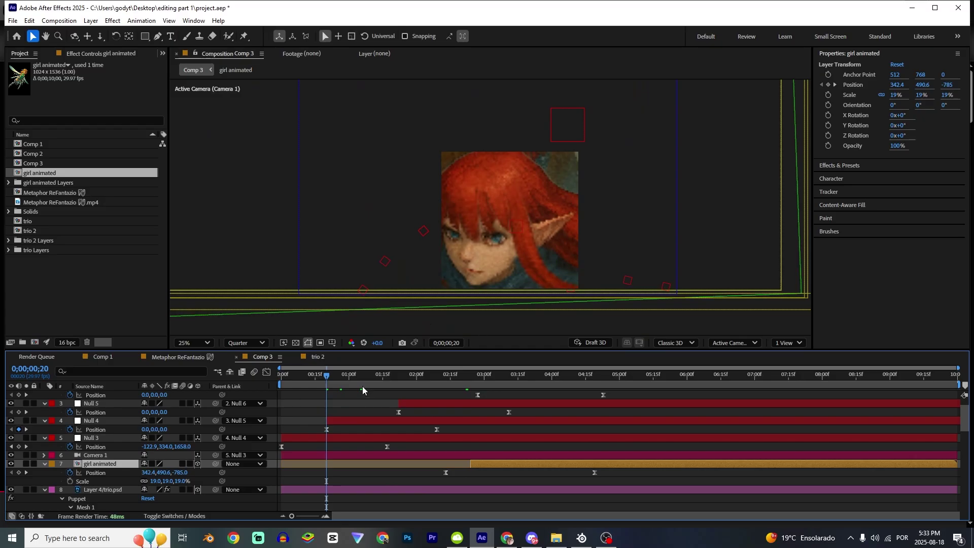
{"action": "left_click_drag", "start_coordinate": [362, 376], "coordinate": [542, 394]}
{"action": "scroll", "coordinate": [542, 394], "scroll_direction": "up", "scroll_amount": 1}
Step: Import Metaphor-ReFantazio-Logo-001-scaled.jpg from the Downloads folder and place it as the top layer of Comp 3
{"action": "left_click", "coordinate": [633, 376]}
{"action": "left_click", "coordinate": [556, 537]}
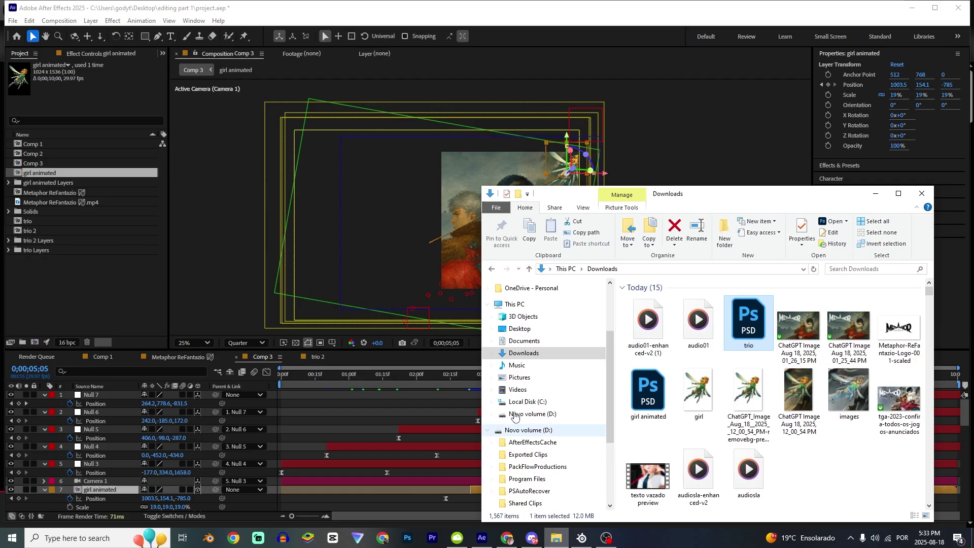
{"action": "left_click", "coordinate": [527, 341]}
{"action": "left_click", "coordinate": [528, 352]}
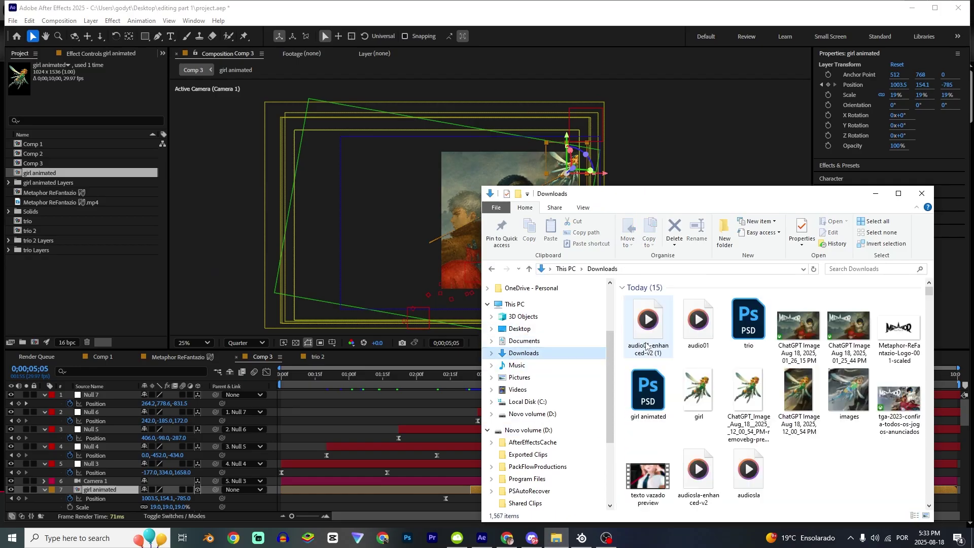
{"action": "left_click", "coordinate": [898, 330]}
{"action": "left_click_drag", "start_coordinate": [898, 330], "coordinate": [328, 269]}
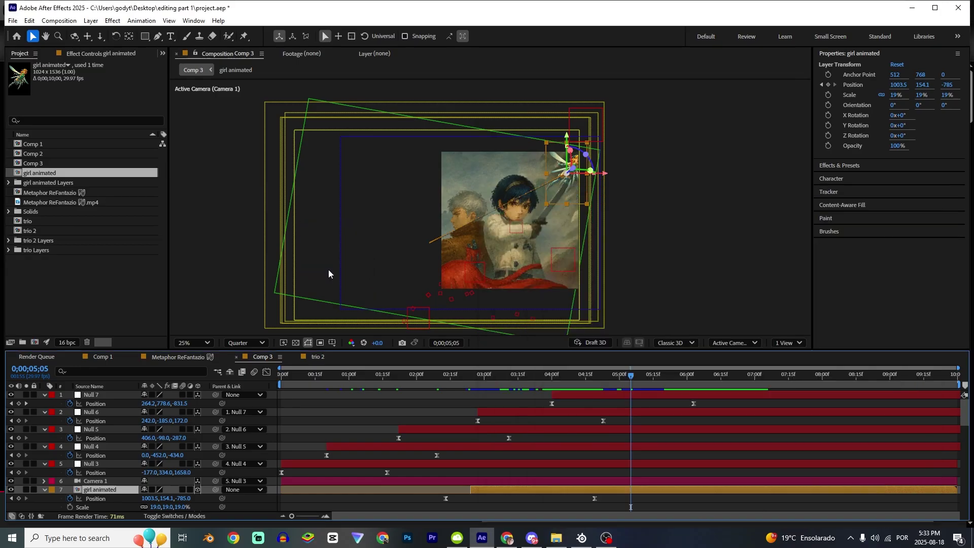
{"action": "scroll", "coordinate": [507, 284], "scroll_direction": "up", "scroll_amount": 1}
Step: Apply the Invert and Extract effects to the logo layer and set Extract's Black Point to 25
{"action": "key", "text": "ctrl+space"}
{"action": "type", "text": "inv"}
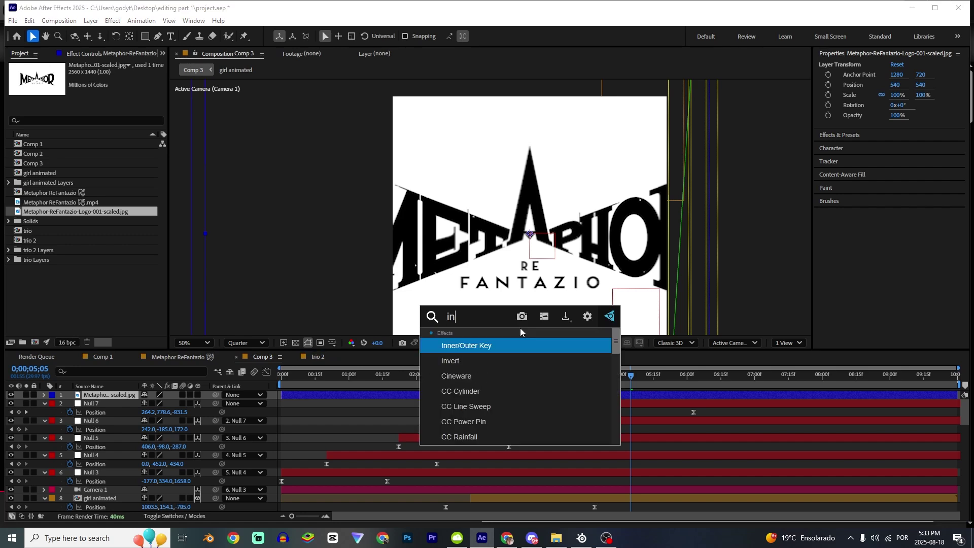
{"action": "key", "text": "Return"}
{"action": "key", "text": "ctrl+space"}
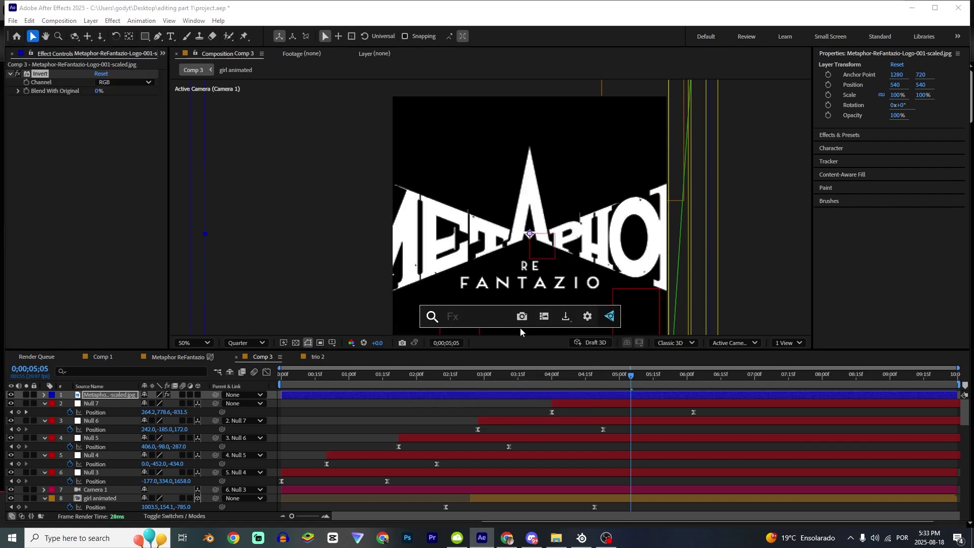
{"action": "type", "text": "ex"}
{"action": "left_click", "coordinate": [477, 375]}
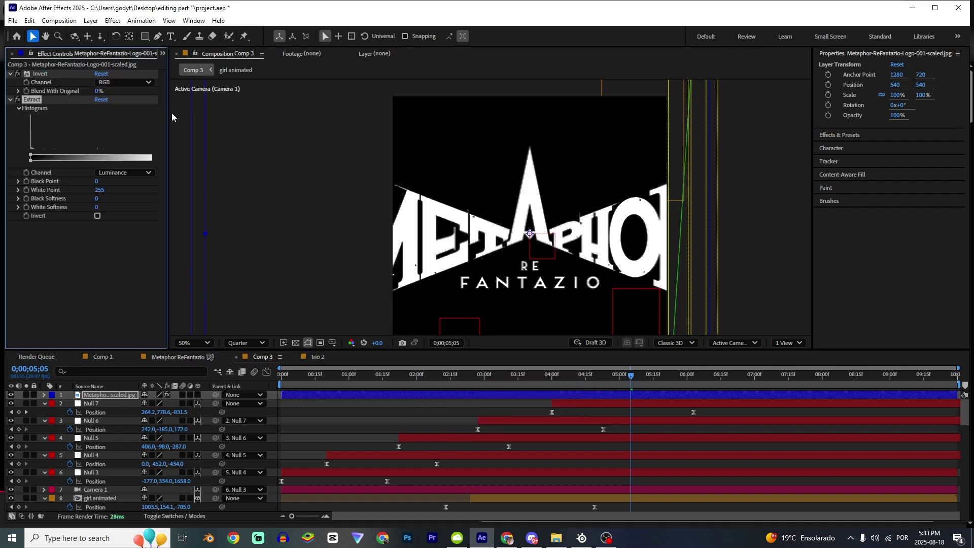
{"action": "left_click_drag", "start_coordinate": [105, 181], "coordinate": [105, 181]}
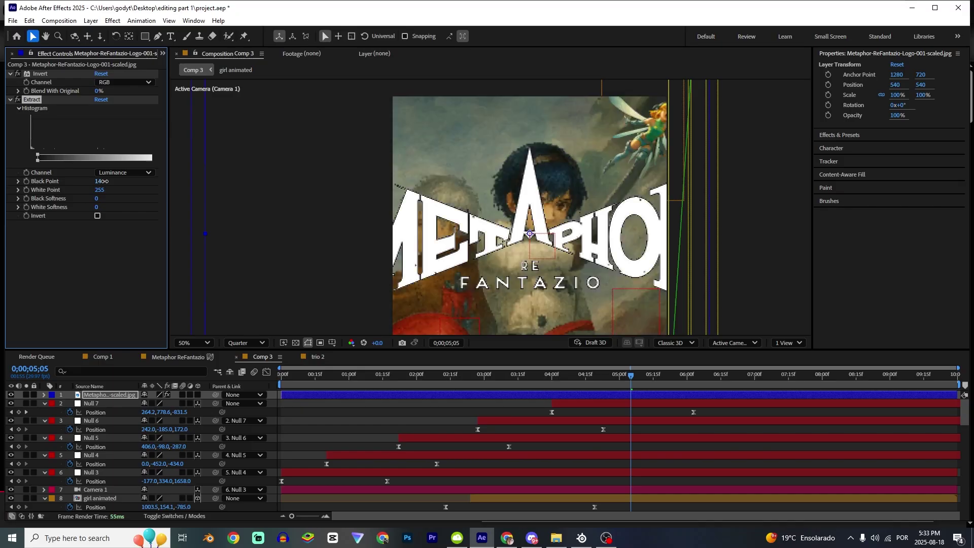
{"action": "key", "text": "comma"}
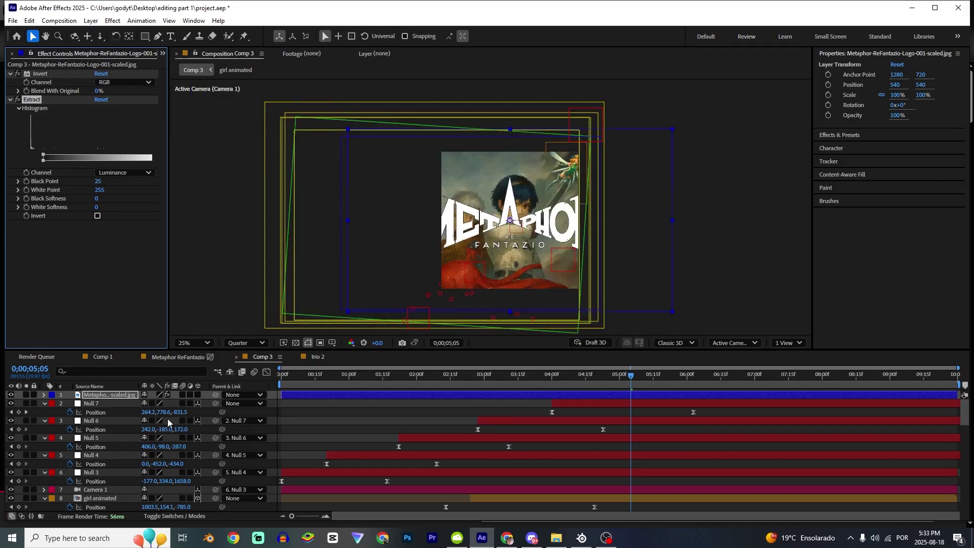
Step: Make the logo a 3D layer, scale it to 60%, and lower it to Y position 690.5 in the 0;00;06;10 view
{"action": "left_click", "coordinate": [197, 395]}
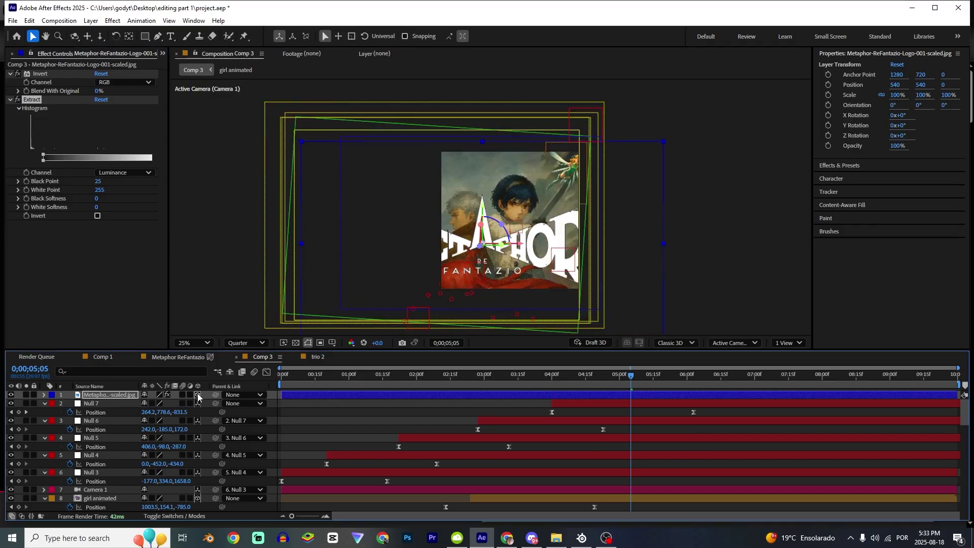
{"action": "key", "text": "s"}
{"action": "left_click_drag", "start_coordinate": [180, 403], "coordinate": [160, 403]}
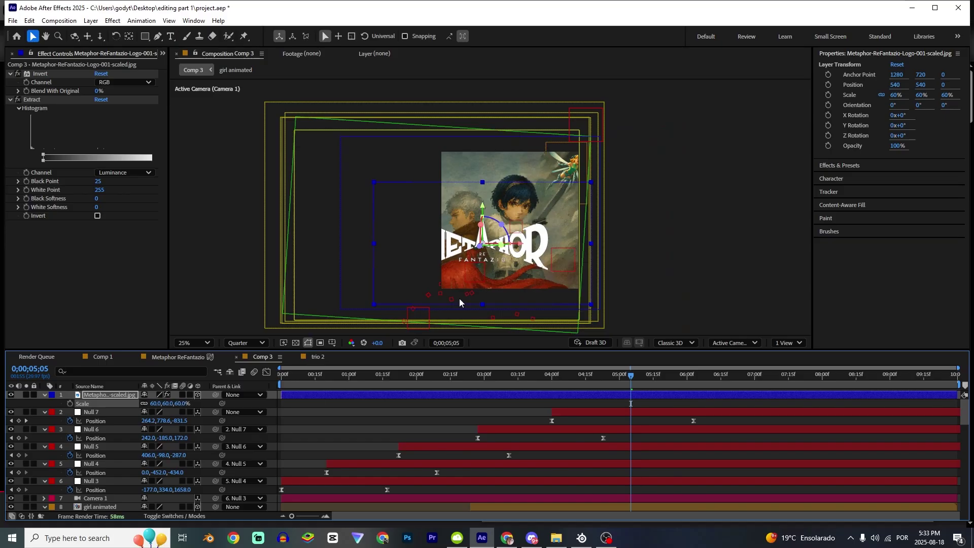
{"action": "left_click", "coordinate": [709, 376]}
{"action": "left_click_drag", "start_coordinate": [502, 193], "coordinate": [509, 212]}
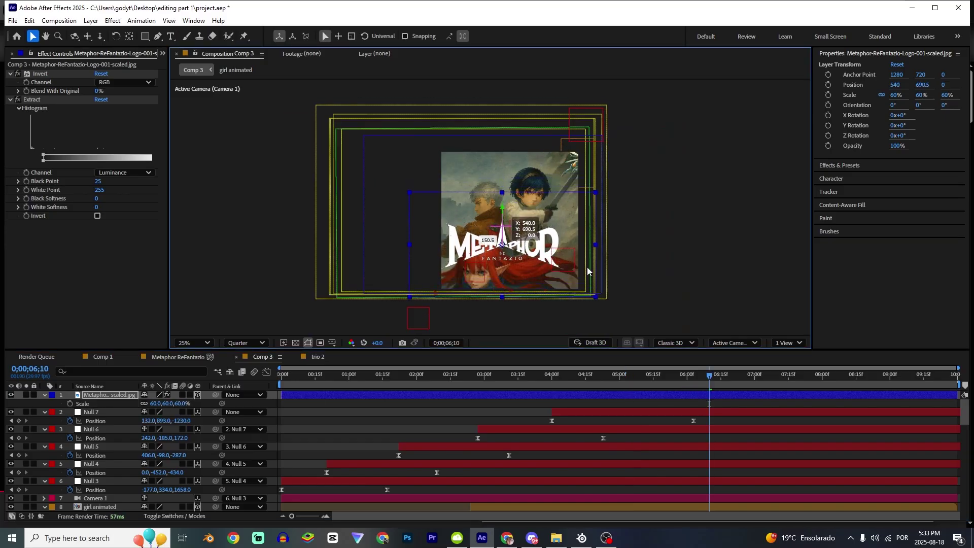
{"action": "left_click_drag", "start_coordinate": [587, 271], "coordinate": [587, 271]}
Step: Fade the logo from 0% opacity at 0;00;04;27 to 100% at about 0;00;05;16 and trim its layer start just before the fade
{"action": "mouse_move", "coordinate": [627, 375]}
{"action": "left_mouse_down"}
{"action": "mouse_move", "coordinate": [608, 387]}
{"action": "mouse_move", "coordinate": [623, 387]}
{"action": "mouse_move", "coordinate": [596, 388]}
{"action": "mouse_move", "coordinate": [612, 388]}
{"action": "left_mouse_up"}
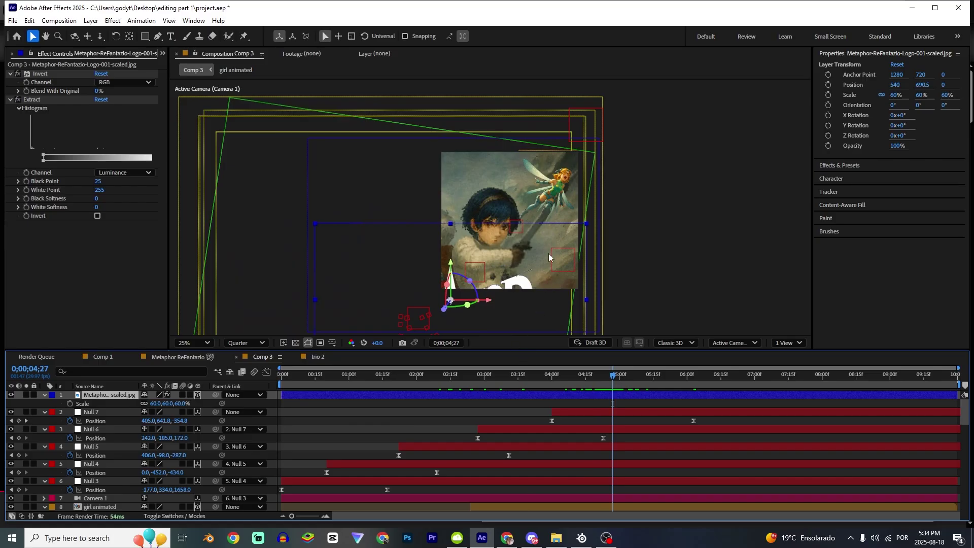
{"action": "left_click", "coordinate": [70, 404]}
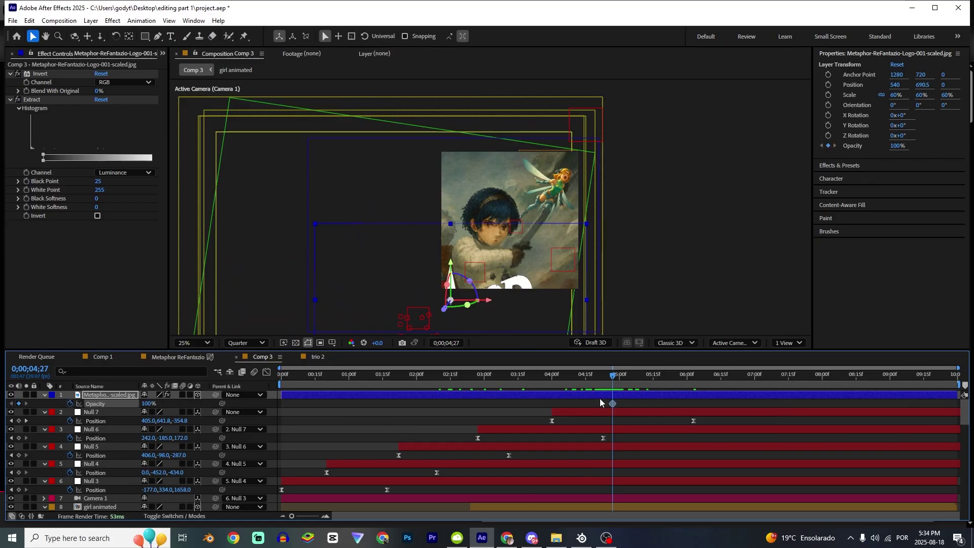
{"action": "left_click_drag", "start_coordinate": [628, 407], "coordinate": [653, 408]}
{"action": "left_click_drag", "start_coordinate": [148, 405], "coordinate": [96, 428]}
{"action": "left_click_drag", "start_coordinate": [280, 396], "coordinate": [593, 423]}
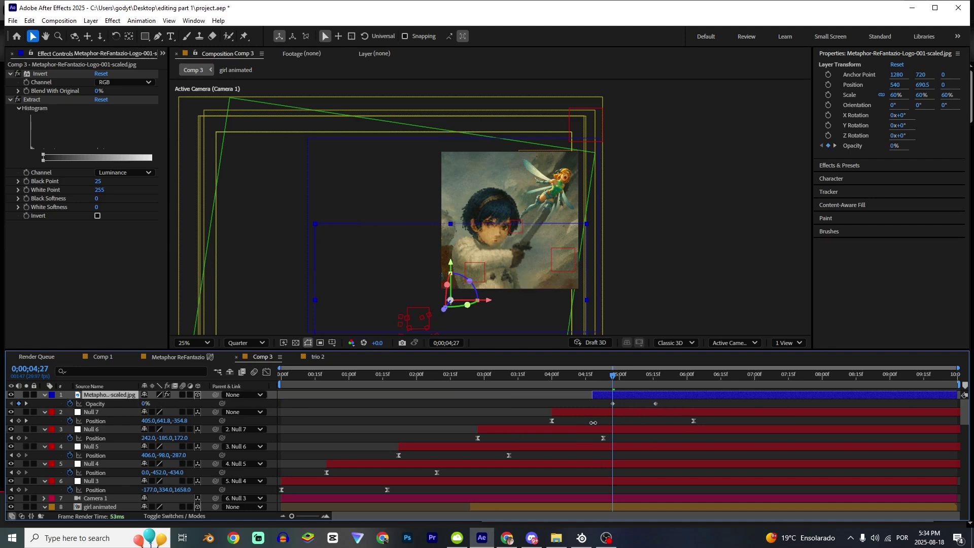
{"action": "mouse_move", "coordinate": [635, 380]}
{"action": "left_mouse_down"}
{"action": "mouse_move", "coordinate": [659, 378]}
{"action": "mouse_move", "coordinate": [633, 378]}
{"action": "left_mouse_up"}
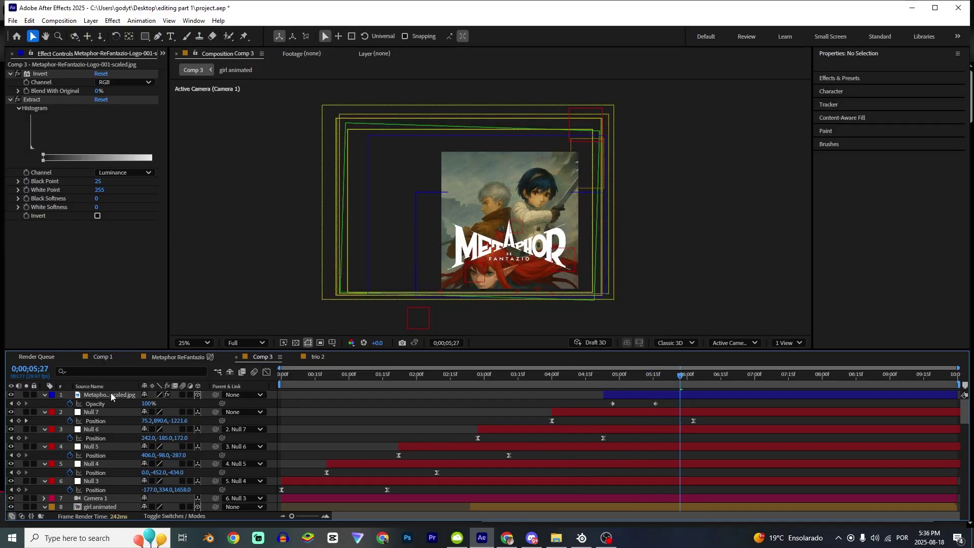
Step: Apply the Deep Glow effect to the logo layer
{"action": "left_click", "coordinate": [111, 395]}
{"action": "scroll", "coordinate": [453, 270], "scroll_direction": "up", "scroll_amount": 2}
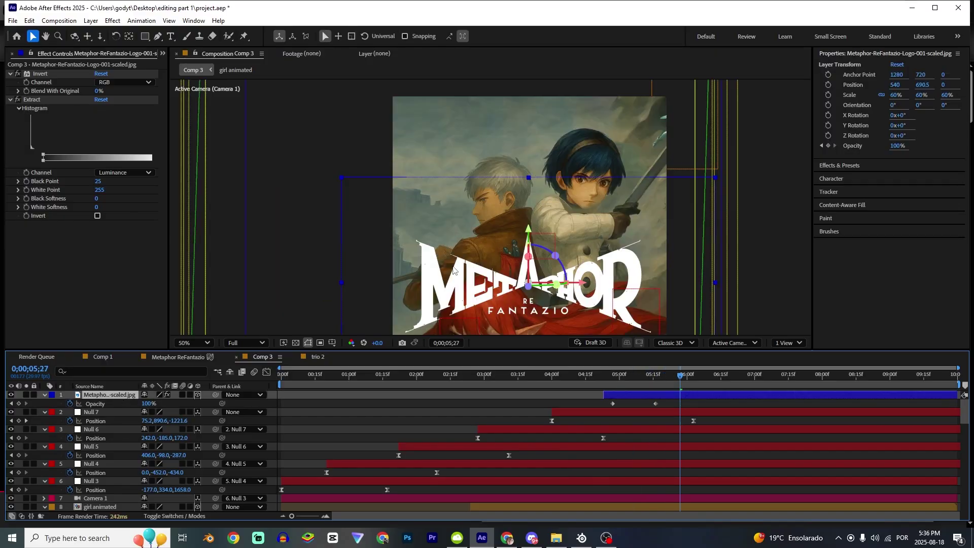
{"action": "scroll", "coordinate": [453, 270], "scroll_direction": "down", "scroll_amount": 2}
{"action": "key", "text": "ctrl+space"}
{"action": "type", "text": "de"}
{"action": "key", "text": "Return"}
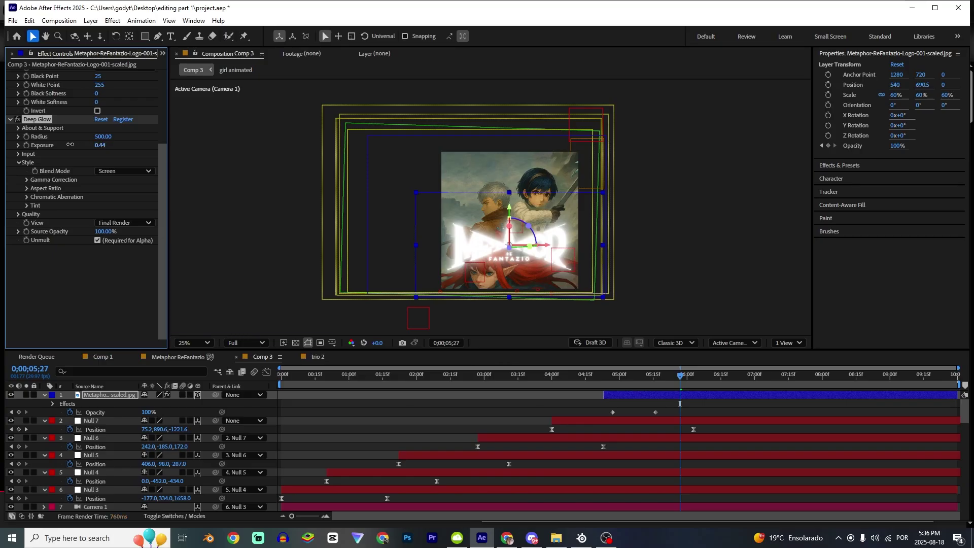
Step: Set the logo's Deep Glow Exposure to 0.10 and apply the Turbulent Displace effect to the same layer
{"action": "left_click_drag", "start_coordinate": [70, 145], "coordinate": [58, 147]}
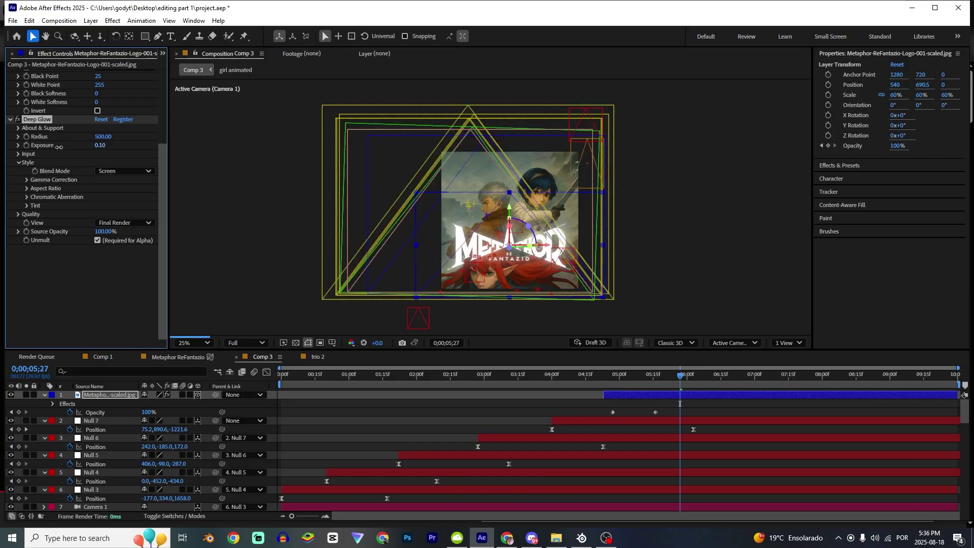
{"action": "right_click", "coordinate": [58, 146]}
{"action": "left_click", "coordinate": [34, 272]}
{"action": "key", "text": "ctrl+space"}
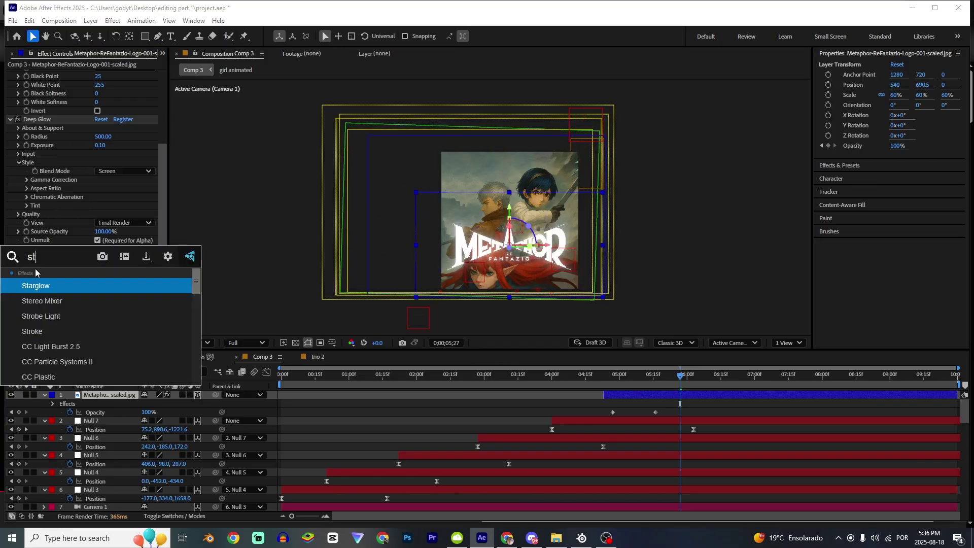
{"action": "type", "text": "disp"}
{"action": "key", "text": "Down"}
{"action": "key", "text": "Return"}
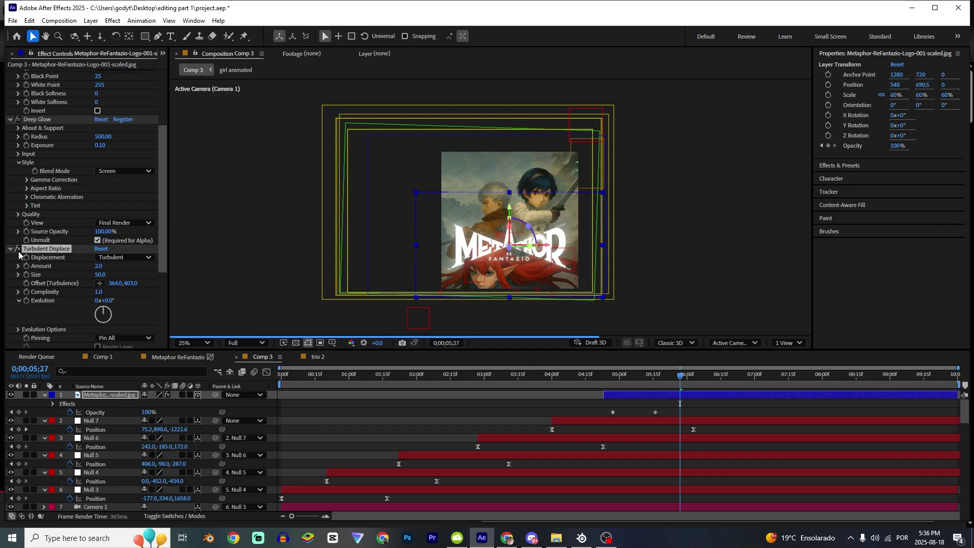
{"action": "key", "text": "ctrl+d"}
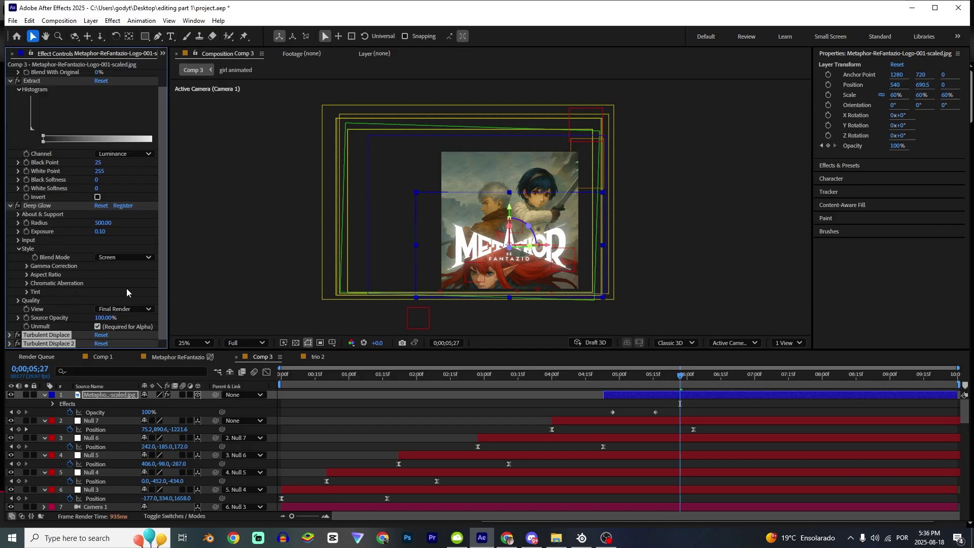
{"action": "left_click", "coordinate": [10, 205]}
{"action": "left_click", "coordinate": [46, 242]}
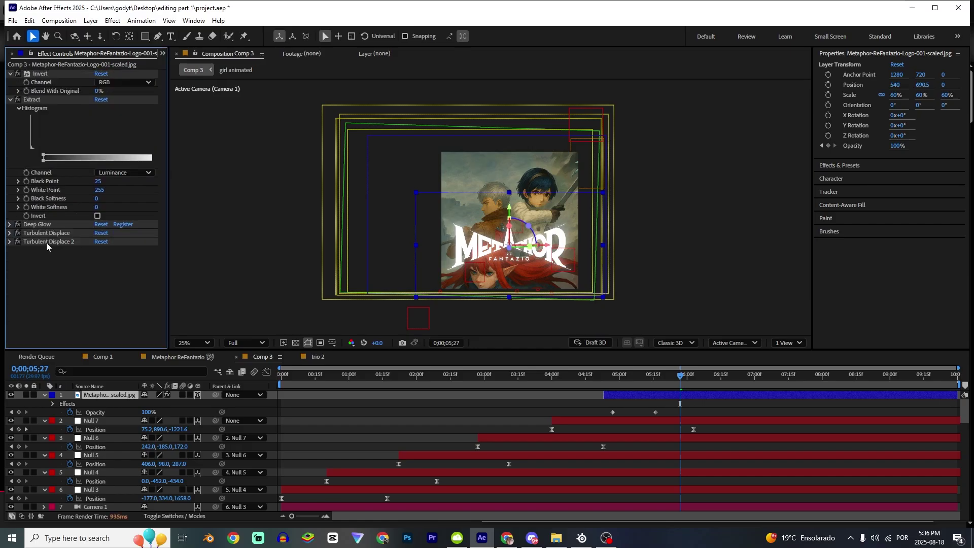
{"action": "key", "text": "Delete"}
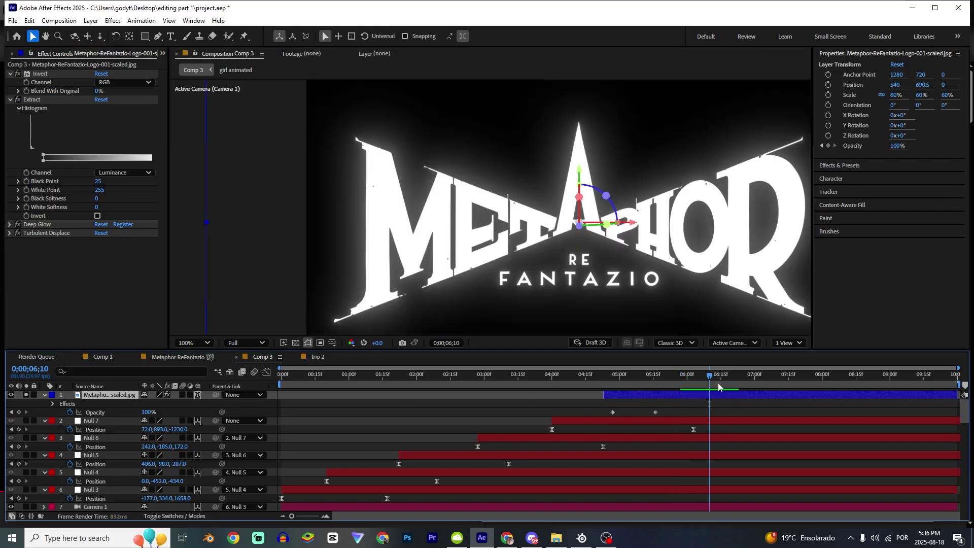
Step: Turn off solo on the logo layer and check the logo against the full artwork at 0;00;06;12
{"action": "left_click_drag", "start_coordinate": [719, 387], "coordinate": [714, 391]}
{"action": "left_click", "coordinate": [26, 395]}
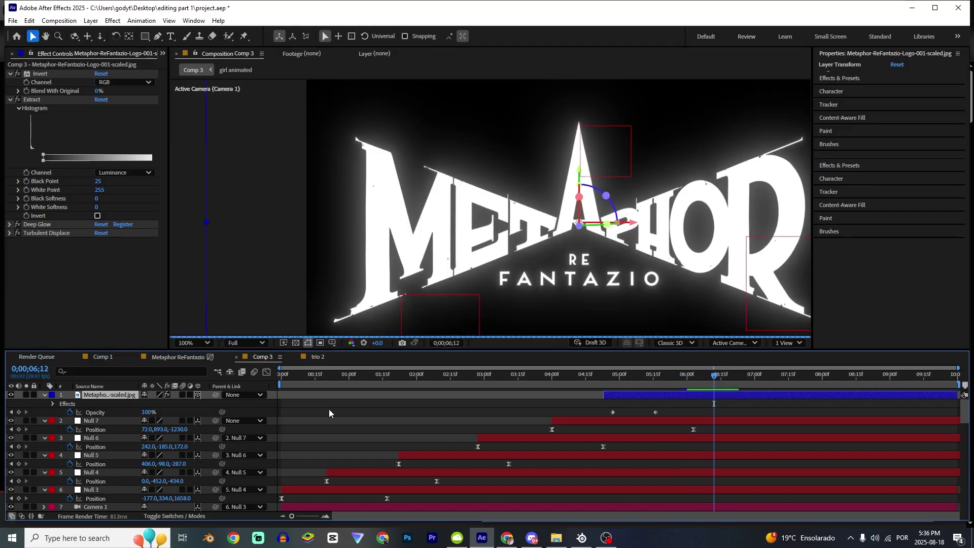
{"action": "left_click", "coordinate": [331, 413]}
{"action": "scroll", "coordinate": [406, 276], "scroll_direction": "down", "scroll_amount": 1}
{"action": "scroll", "coordinate": [553, 261], "scroll_direction": "down", "scroll_amount": 3}
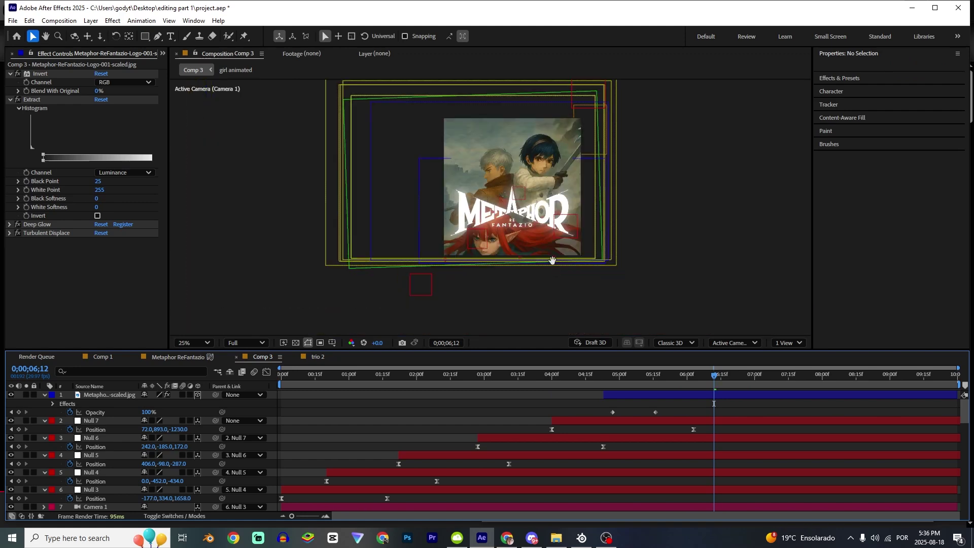
{"action": "scroll", "coordinate": [540, 271], "scroll_direction": "up", "scroll_amount": 2}
Step: Create an adjustment layer above the logo layer and apply the Looks effect to it
{"action": "left_click", "coordinate": [99, 397]}
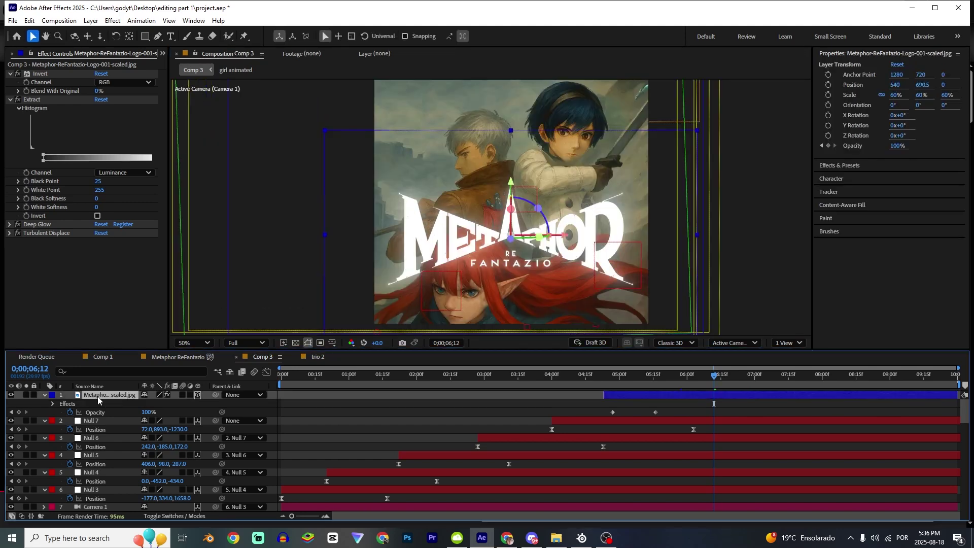
{"action": "key", "text": "ctrl+alt+y"}
{"action": "key", "text": "ctrl+space"}
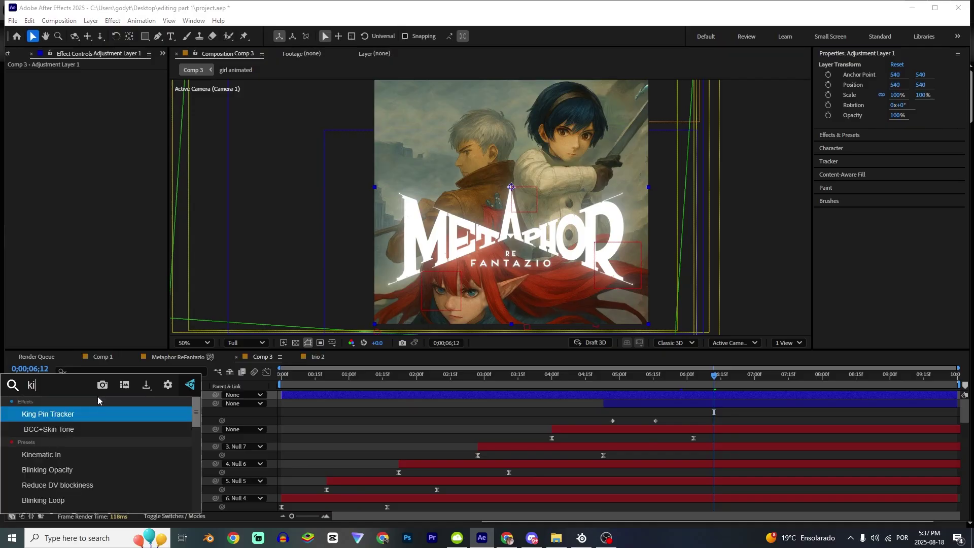
{"action": "type", "text": "kii"}
{"action": "key", "text": "BackSpace"}
{"action": "key", "text": "BackSpace"}
{"action": "key", "text": "BackSpace"}
{"action": "type", "text": "lo"}
{"action": "key", "text": "Return"}
Step: Save the project and assign the Moves Like preset from Filmic Looks to the adjustment layer's Looks effect
{"action": "scroll", "coordinate": [513, 304], "scroll_direction": "down", "scroll_amount": 1}
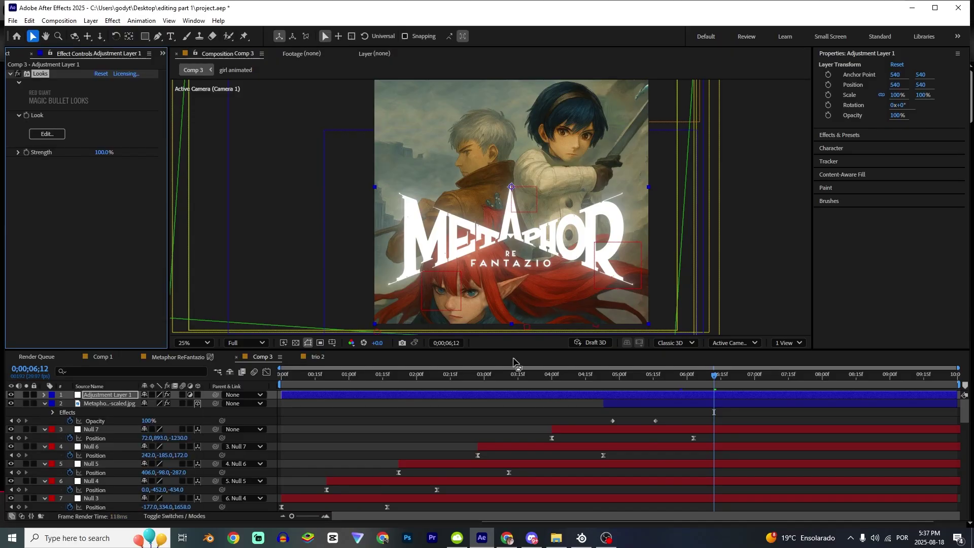
{"action": "scroll", "coordinate": [515, 294], "scroll_direction": "down", "scroll_amount": 2}
{"action": "scroll", "coordinate": [515, 294], "scroll_direction": "up", "scroll_amount": 1}
{"action": "scroll", "coordinate": [515, 294], "scroll_direction": "up", "scroll_amount": 1}
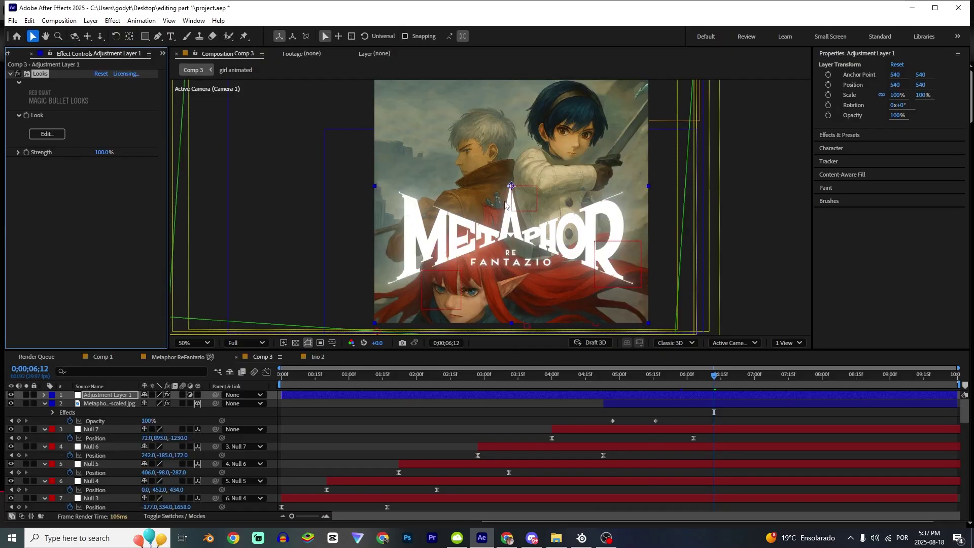
{"action": "scroll", "coordinate": [505, 201], "scroll_direction": "down", "scroll_amount": 1}
{"action": "key", "text": "ctrl+s"}
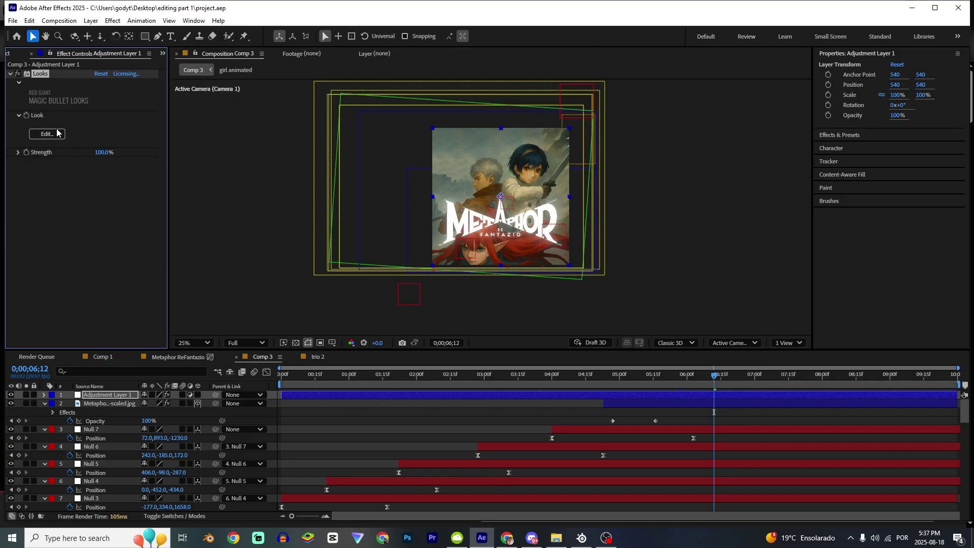
{"action": "left_click", "coordinate": [50, 135]}
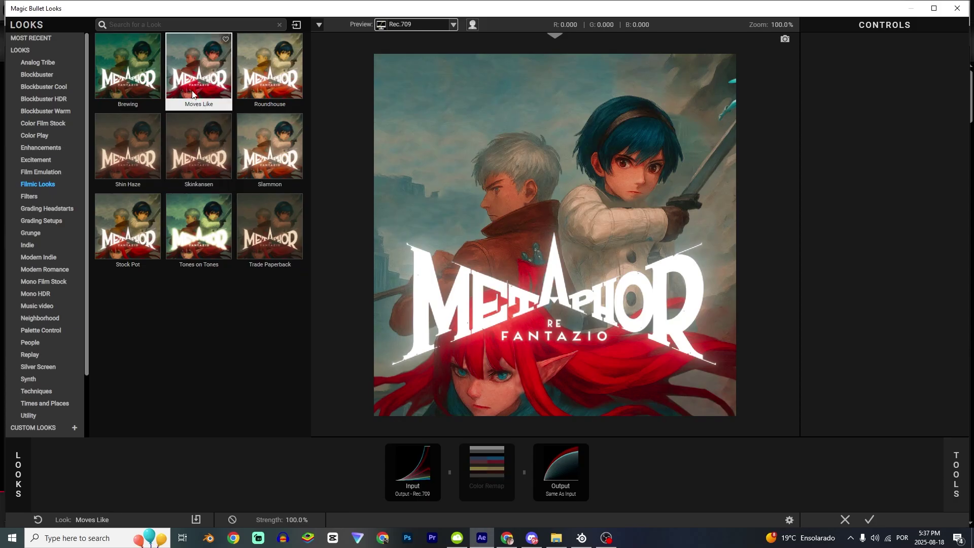
{"action": "left_click", "coordinate": [200, 75]}
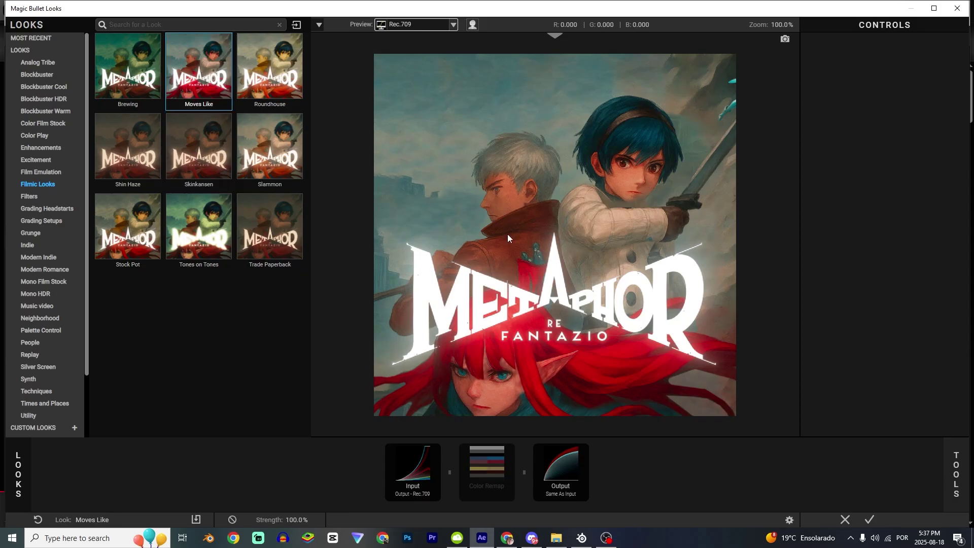
{"action": "left_click", "coordinate": [874, 515]}
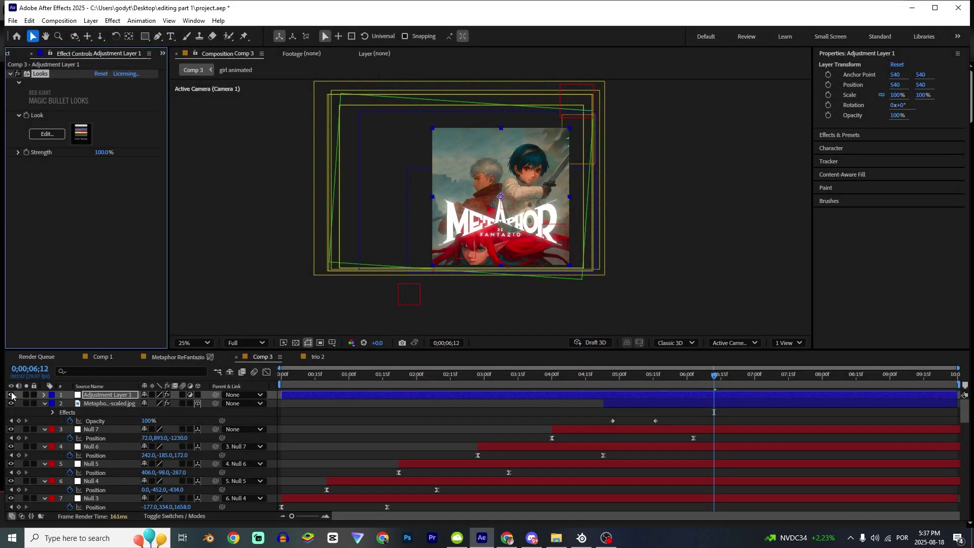
Step: Duplicate the adjustment layer, give the copy a different look, and set its Looks Strength to 50%
{"action": "scroll", "coordinate": [439, 308], "scroll_direction": "up", "scroll_amount": 2}
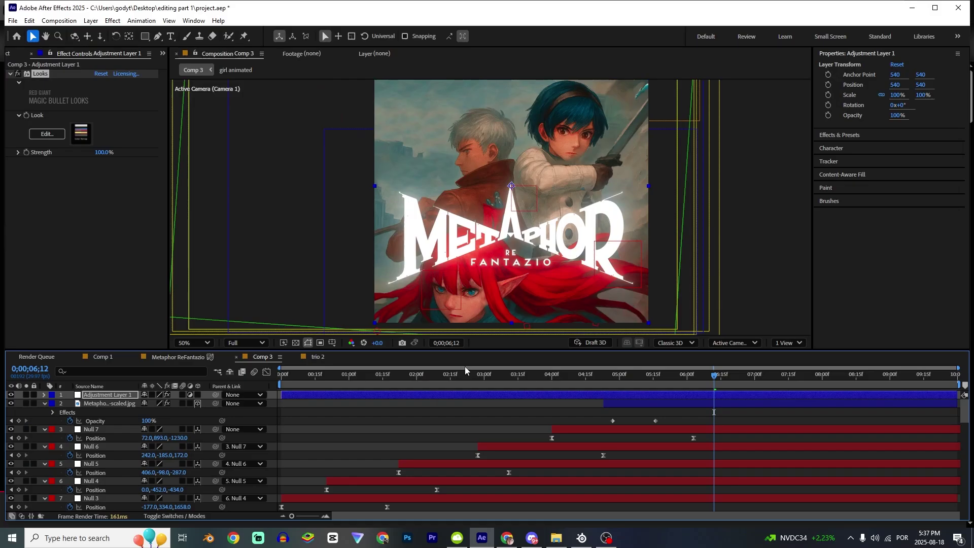
{"action": "left_click_drag", "start_coordinate": [450, 375], "coordinate": [705, 375]}
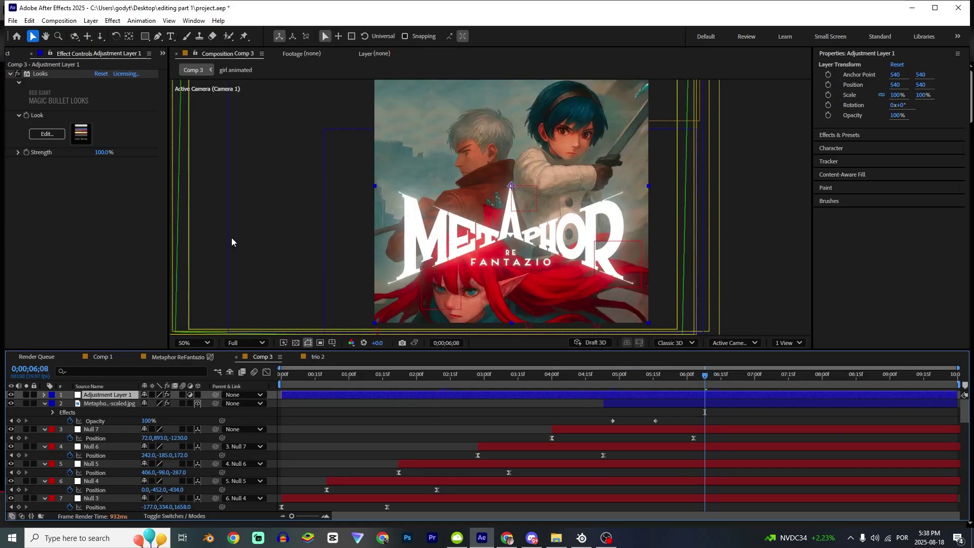
{"action": "key", "text": "ctrl+d"}
{"action": "left_click", "coordinate": [166, 182]}
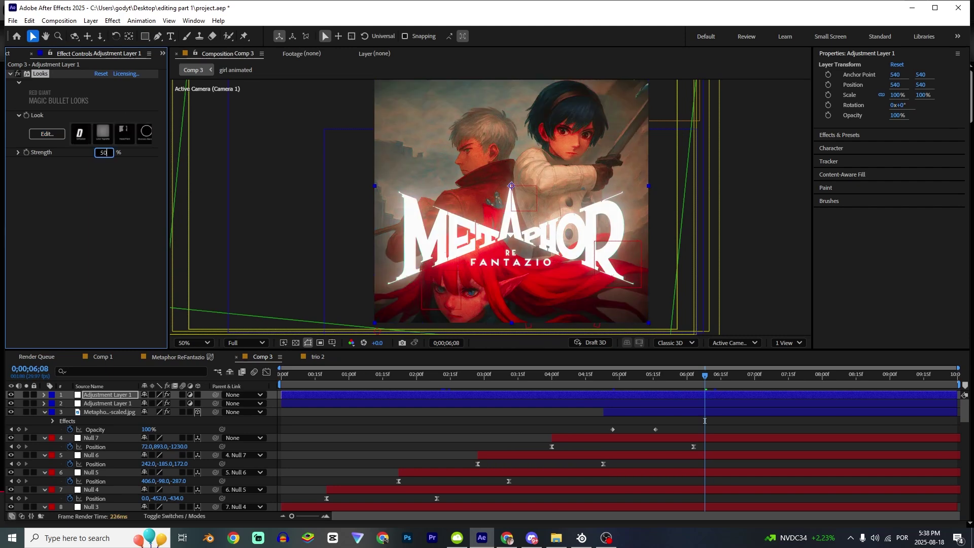
{"action": "key", "text": "Return"}
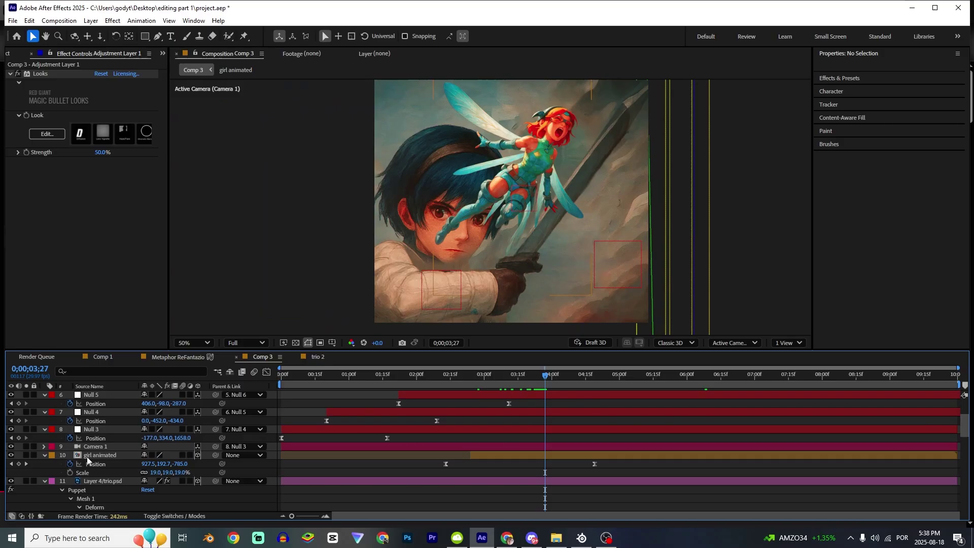
Step: Open the girl animated composition and go to its start at 0;00;00;00
{"action": "left_click", "coordinate": [97, 455]}
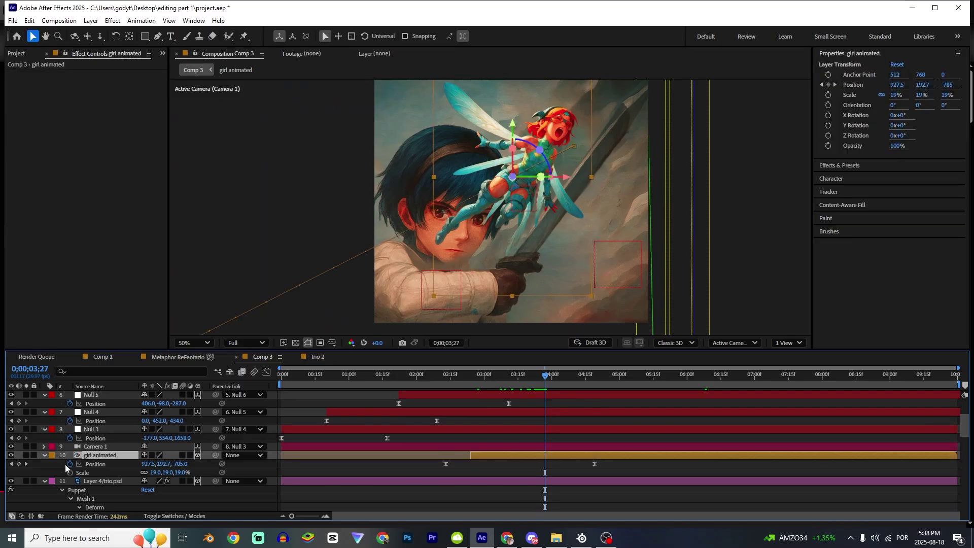
{"action": "double_click", "coordinate": [86, 455]}
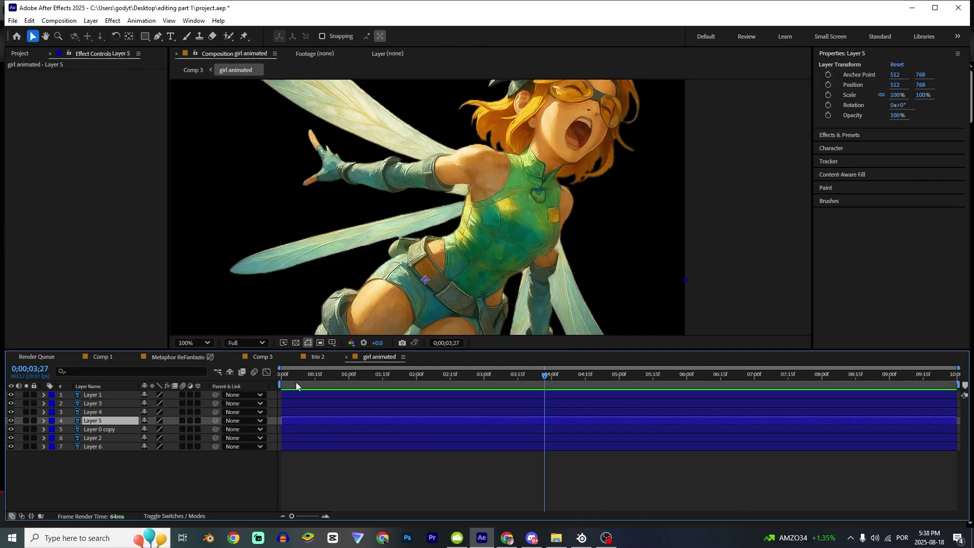
{"action": "left_click_drag", "start_coordinate": [317, 381], "coordinate": [269, 383]}
Step: With Layer 2 isolated, move its anchor point to the wing's base at about 765, 694
{"action": "scroll", "coordinate": [248, 310], "scroll_direction": "down", "scroll_amount": 1}
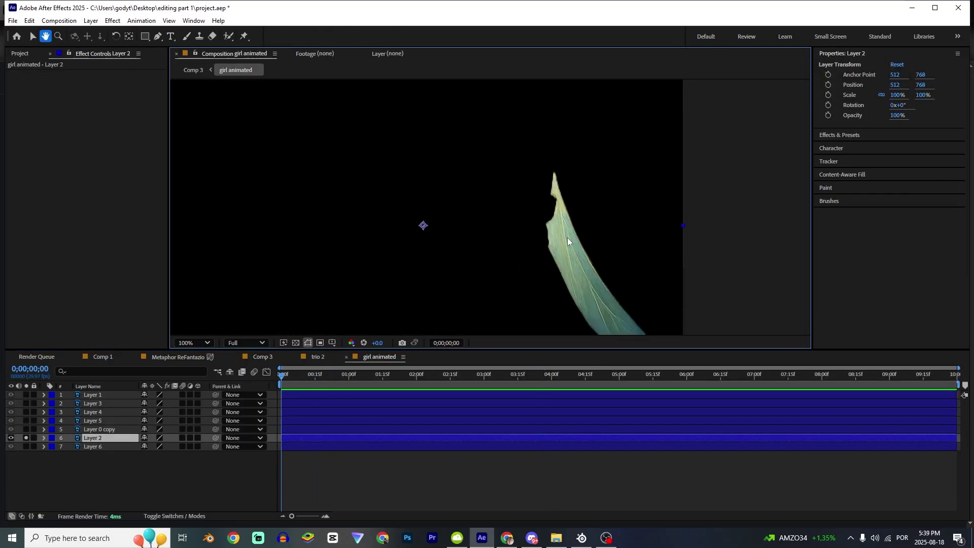
{"action": "scroll", "coordinate": [567, 237], "scroll_direction": "down", "scroll_amount": 1}
{"action": "left_click_drag", "start_coordinate": [589, 271], "coordinate": [586, 244]}
{"action": "scroll", "coordinate": [586, 244], "scroll_direction": "up", "scroll_amount": 1}
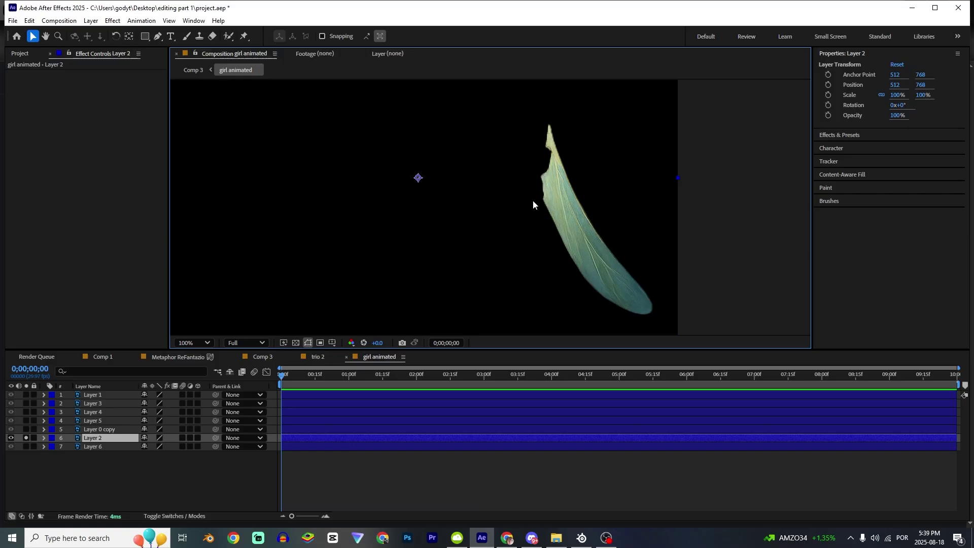
{"action": "key", "text": "y"}
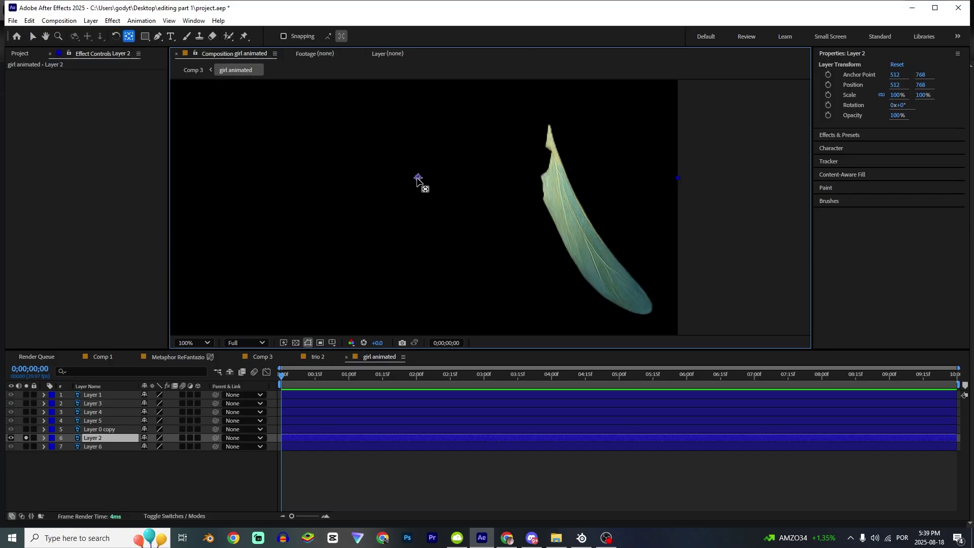
{"action": "left_click_drag", "start_coordinate": [418, 178], "coordinate": [545, 141]}
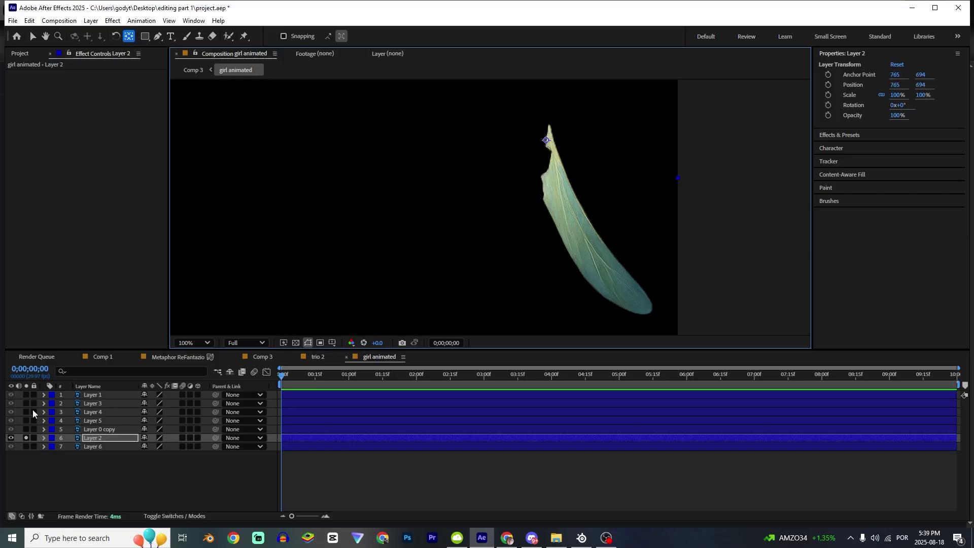
{"action": "left_click", "coordinate": [26, 437]}
Step: With Layer 6 isolated, move its anchor point to the shoulder end of the arm
{"action": "left_click", "coordinate": [25, 429]}
{"action": "left_click", "coordinate": [85, 428]}
{"action": "scroll", "coordinate": [385, 253], "scroll_direction": "down", "scroll_amount": 1}
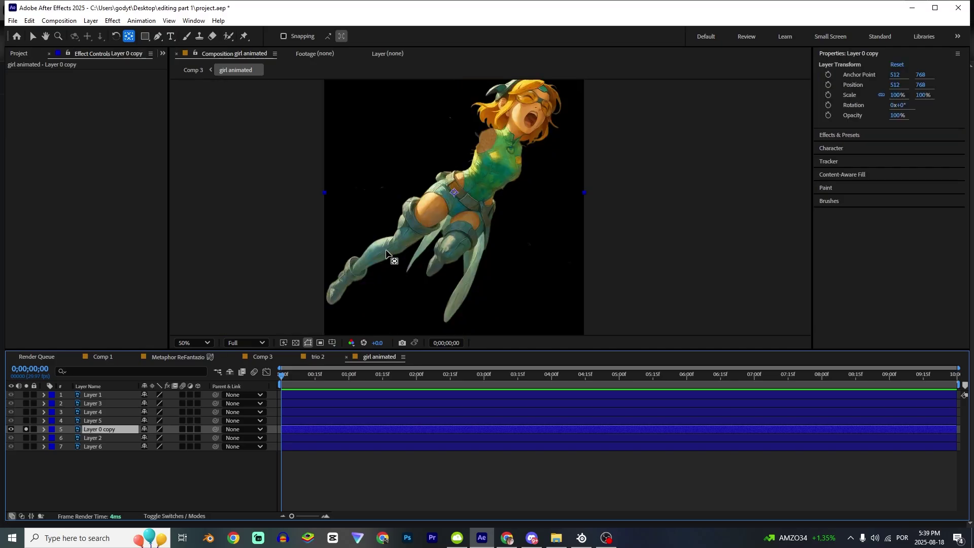
{"action": "left_click", "coordinate": [26, 428]}
{"action": "left_click", "coordinate": [26, 446]}
{"action": "left_click", "coordinate": [96, 446]}
{"action": "scroll", "coordinate": [467, 291], "scroll_direction": "up", "scroll_amount": 2}
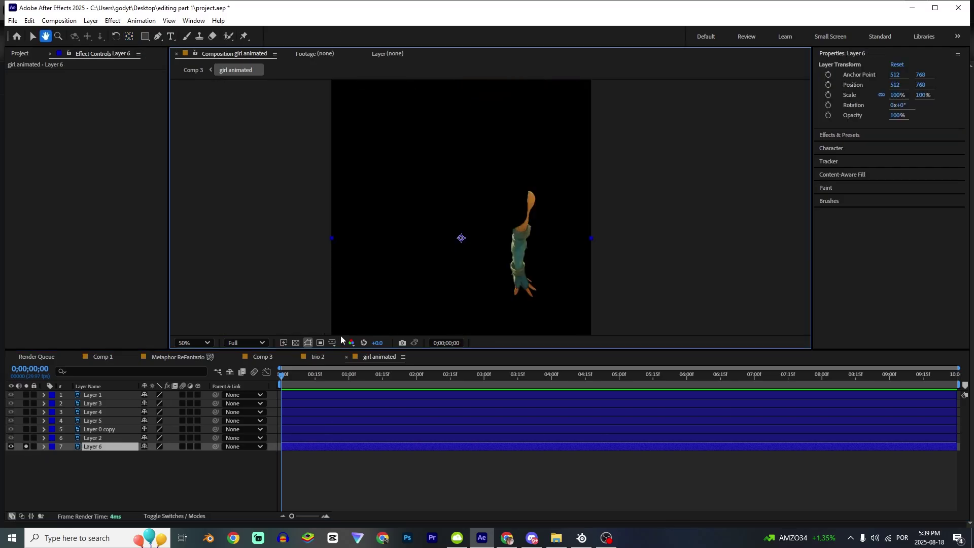
{"action": "key", "text": "y"}
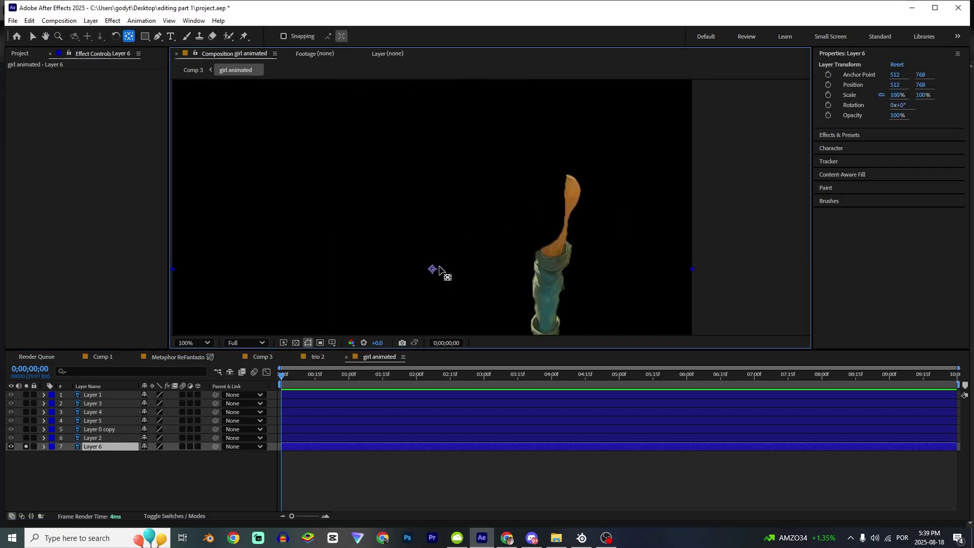
{"action": "left_click_drag", "start_coordinate": [434, 270], "coordinate": [568, 178]}
{"action": "left_click", "coordinate": [26, 446]}
Step: With Layer 5 isolated, move its anchor point to the wing's base at about 612, 592
{"action": "left_click", "coordinate": [26, 420]}
{"action": "left_click", "coordinate": [97, 420]}
{"action": "scroll", "coordinate": [502, 284], "scroll_direction": "down", "scroll_amount": 2}
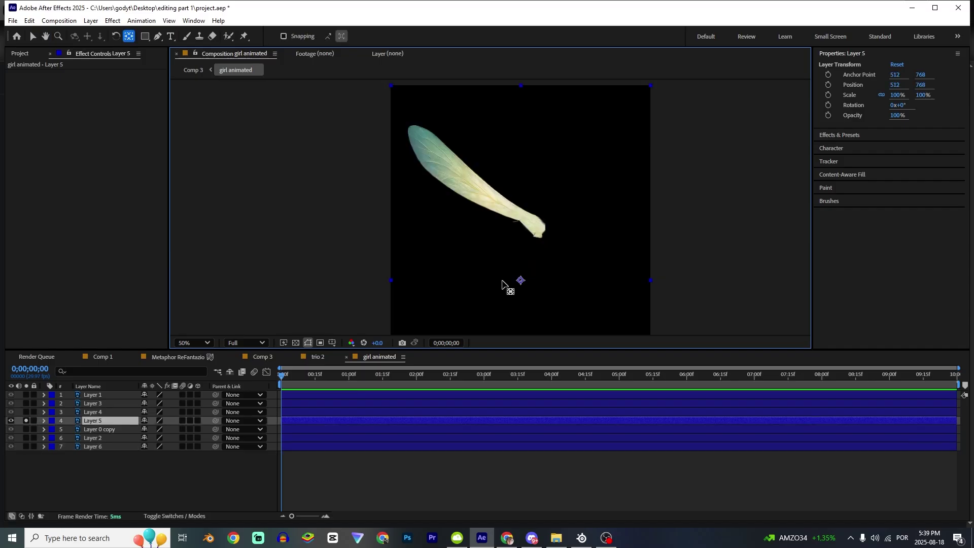
{"action": "key", "text": "ctrl+Up"}
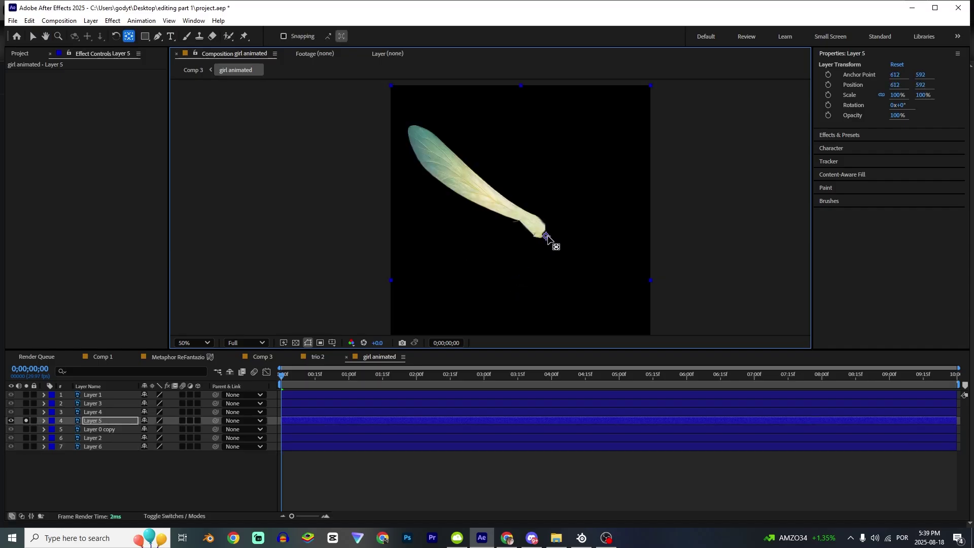
Step: Move the anchor points of Layer 4 and Layer 3 to the bases of their wings
{"action": "scroll", "coordinate": [563, 324], "scroll_direction": "up", "scroll_amount": 2}
{"action": "left_click_drag", "start_coordinate": [541, 292], "coordinate": [577, 213]}
{"action": "key", "text": "ctrl+Up"}
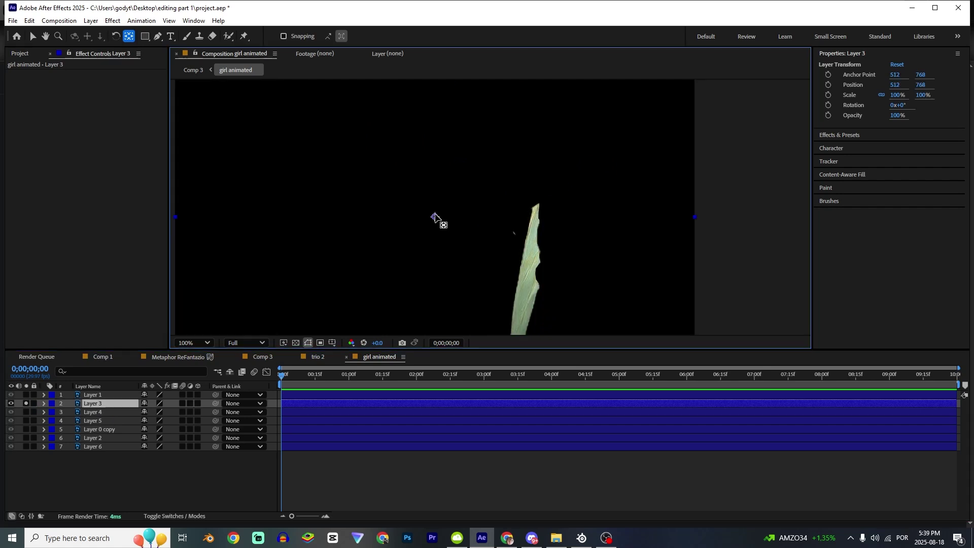
Step: With Layer 1 isolated, move its anchor point to the arm's shoulder end and erase the stray lines around the arm
{"action": "key", "text": "ctrl+Up"}
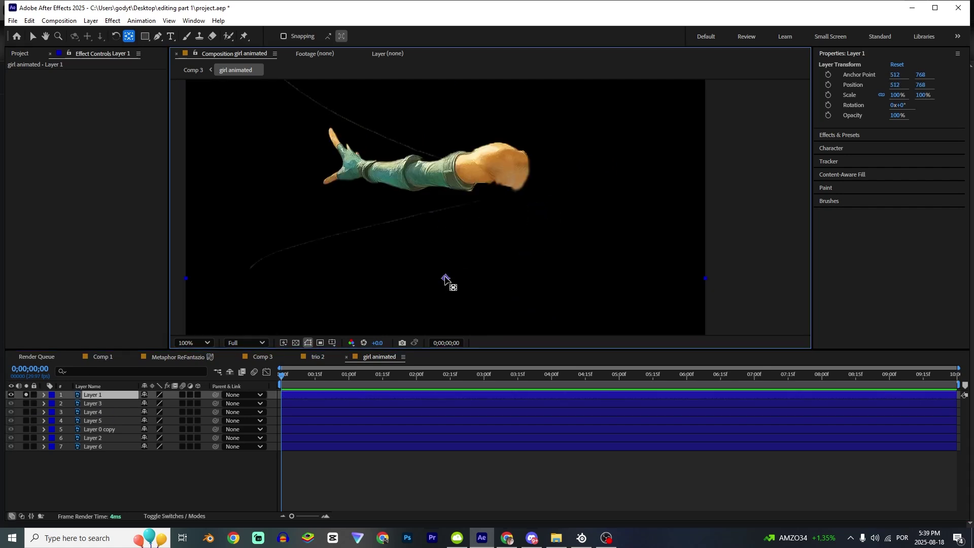
{"action": "left_click", "coordinate": [212, 37]}
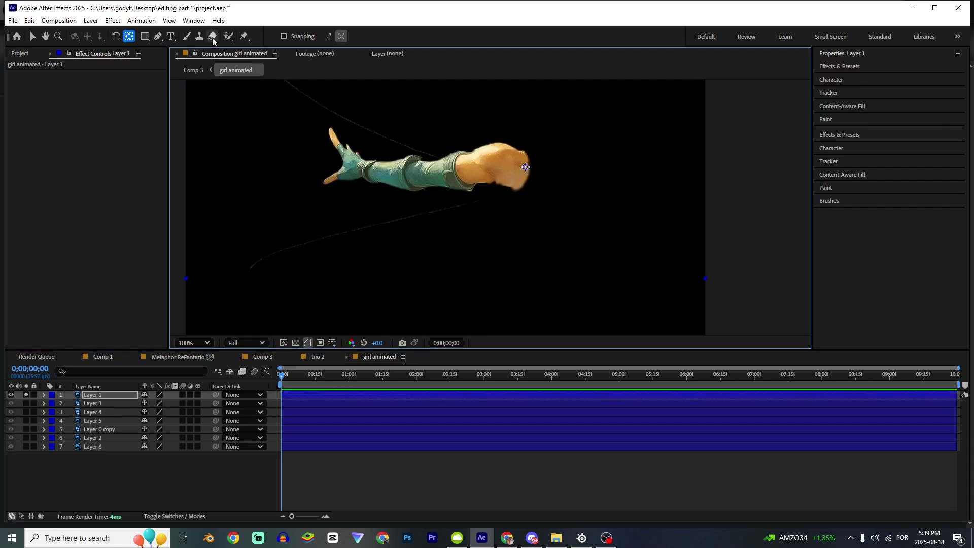
{"action": "left_click_drag", "start_coordinate": [470, 259], "coordinate": [362, 92]}
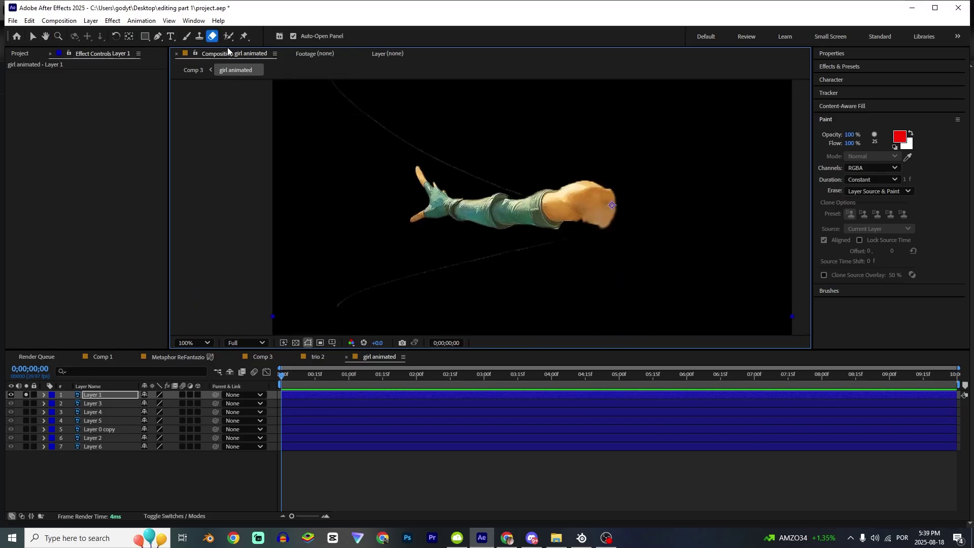
{"action": "double_click", "coordinate": [86, 396]}
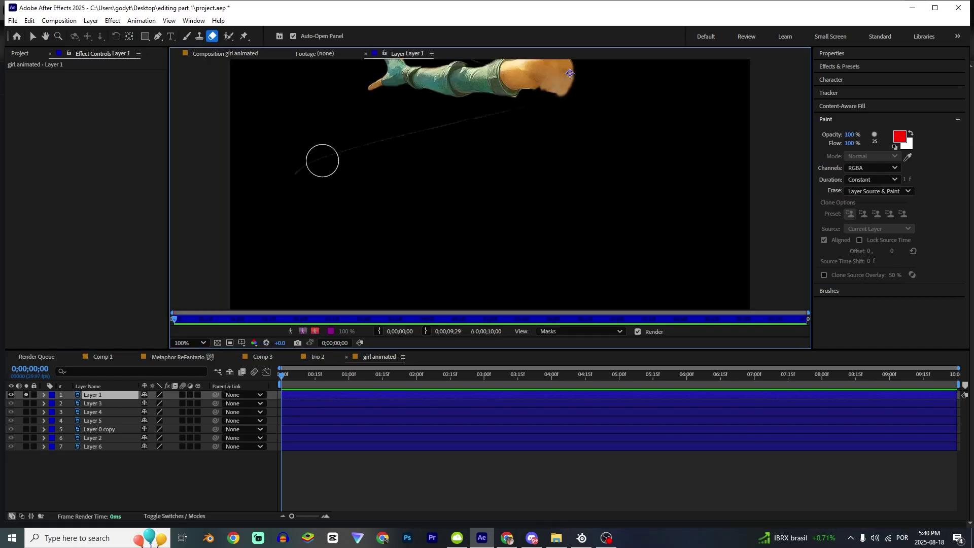
{"action": "mouse_move", "coordinate": [322, 160]}
{"action": "left_mouse_down"}
{"action": "mouse_move", "coordinate": [347, 163]}
{"action": "mouse_move", "coordinate": [407, 135]}
{"action": "mouse_move", "coordinate": [527, 115]}
{"action": "left_mouse_up"}
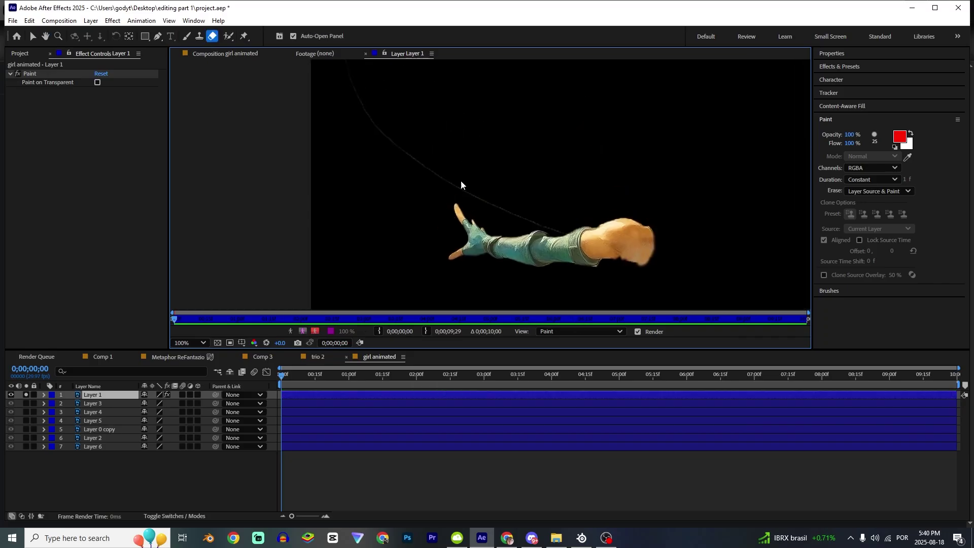
{"action": "left_click", "coordinate": [232, 53]}
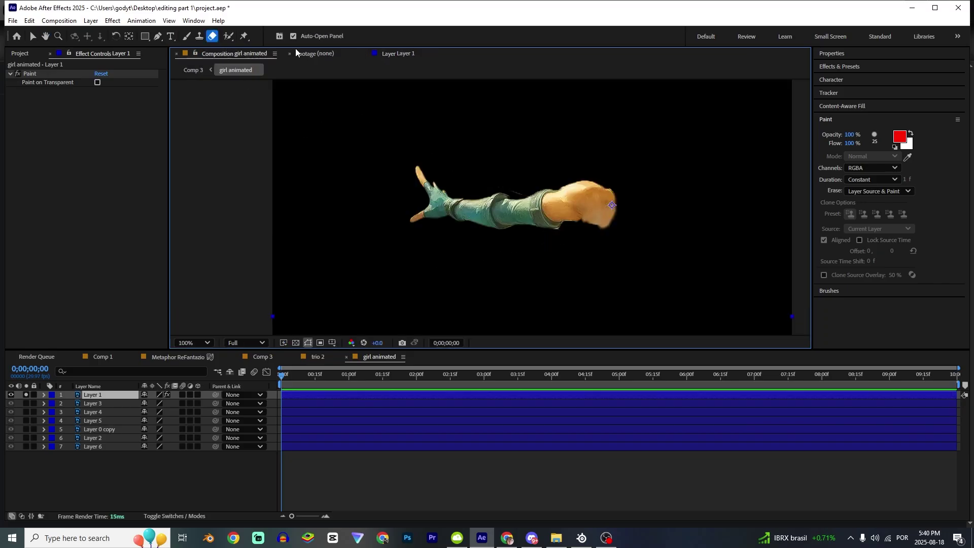
{"action": "left_click", "coordinate": [289, 53]}
{"action": "key", "text": "v"}
{"action": "left_click", "coordinate": [26, 395]}
Step: Check which parts of the girl Layer 2 and Layer 6 contain
{"action": "left_click", "coordinate": [116, 438]}
{"action": "scroll", "coordinate": [497, 264], "scroll_direction": "down", "scroll_amount": 1}
{"action": "left_click_drag", "start_coordinate": [497, 263], "coordinate": [482, 203]}
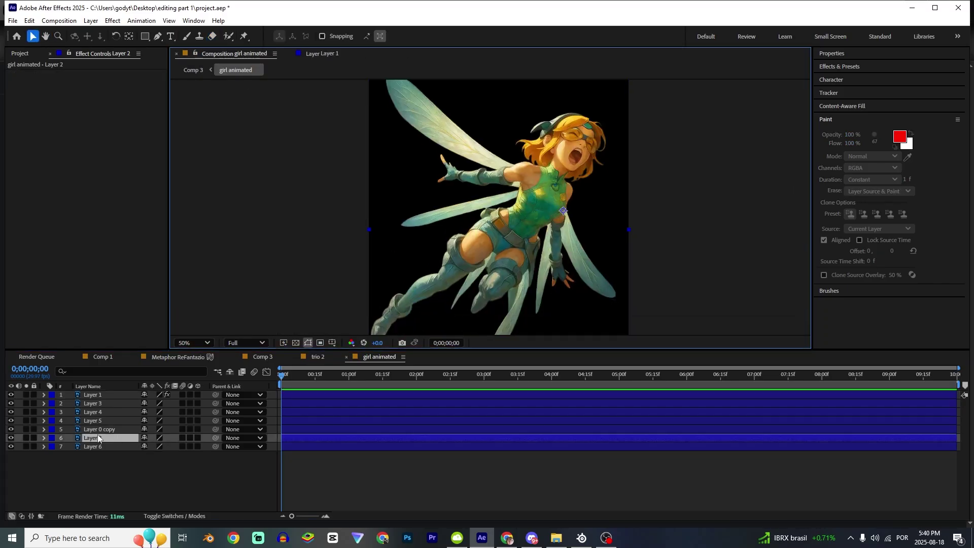
{"action": "left_click", "coordinate": [112, 447]}
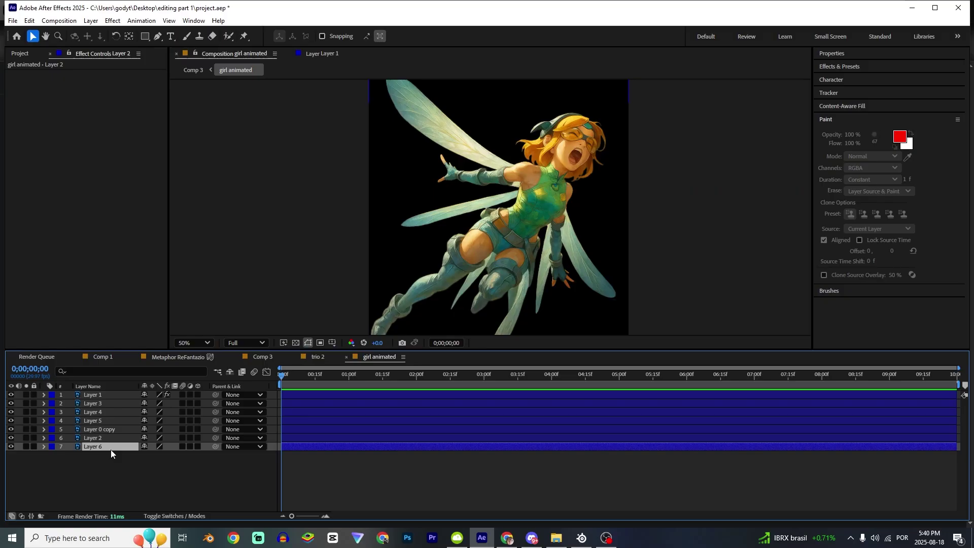
{"action": "left_click", "coordinate": [11, 443]}
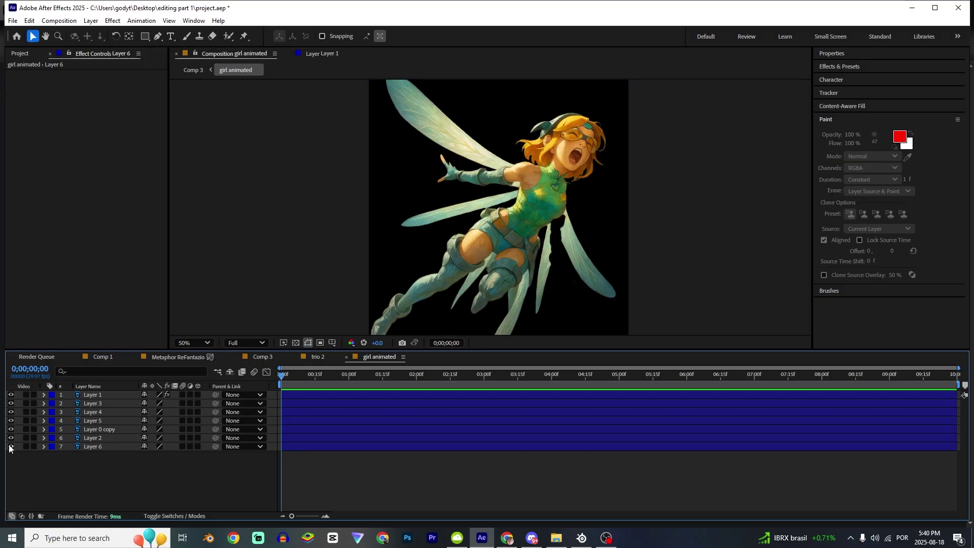
{"action": "left_click", "coordinate": [100, 447]}
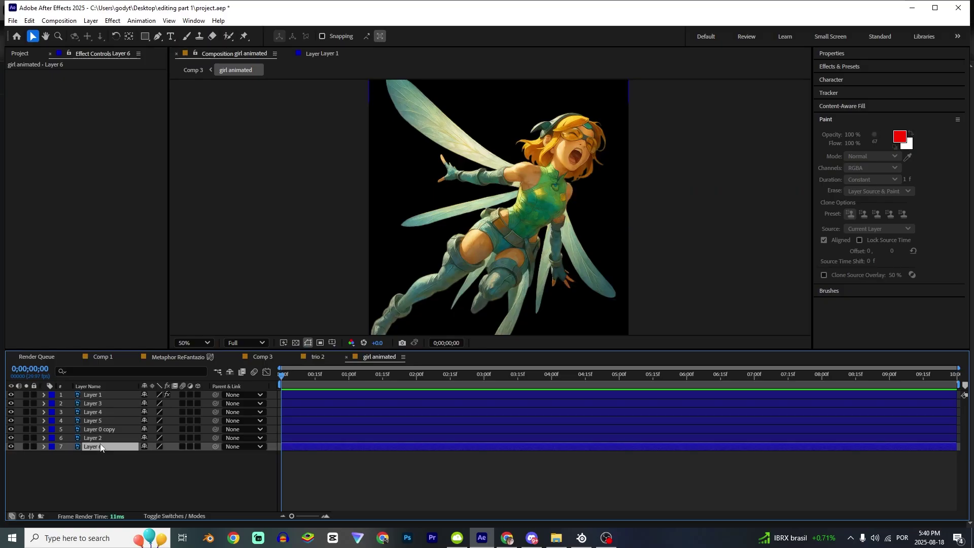
Step: Add the expression wiggle(2,15) to Layer 3's Rotation and preview the wing's motion
{"action": "left_click", "coordinate": [96, 403]}
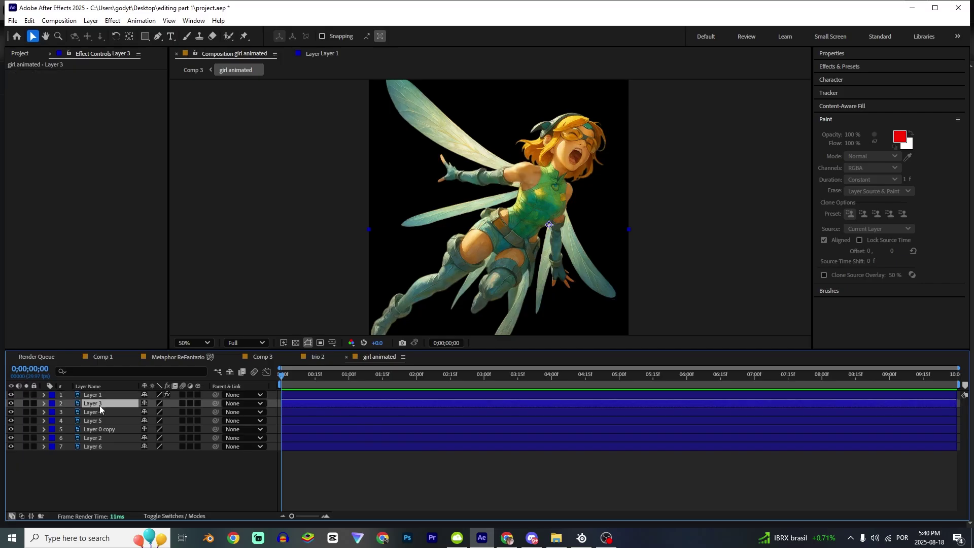
{"action": "key", "text": "r"}
{"action": "left_click", "coordinate": [70, 412], "text": "alt"}
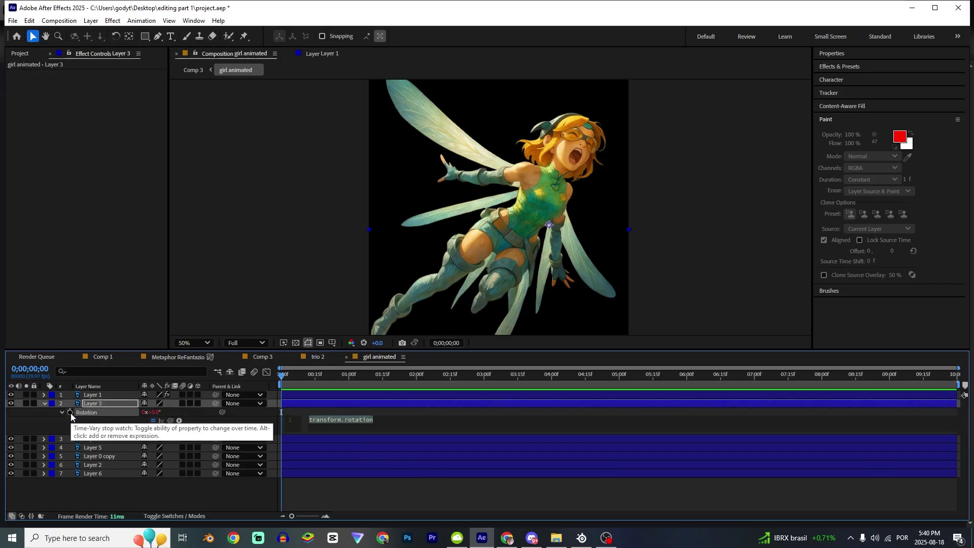
{"action": "type", "text": "wiggle(2,"}
{"action": "type", "text": "15"}
{"action": "left_click", "coordinate": [345, 480]}
{"action": "key", "text": "space"}
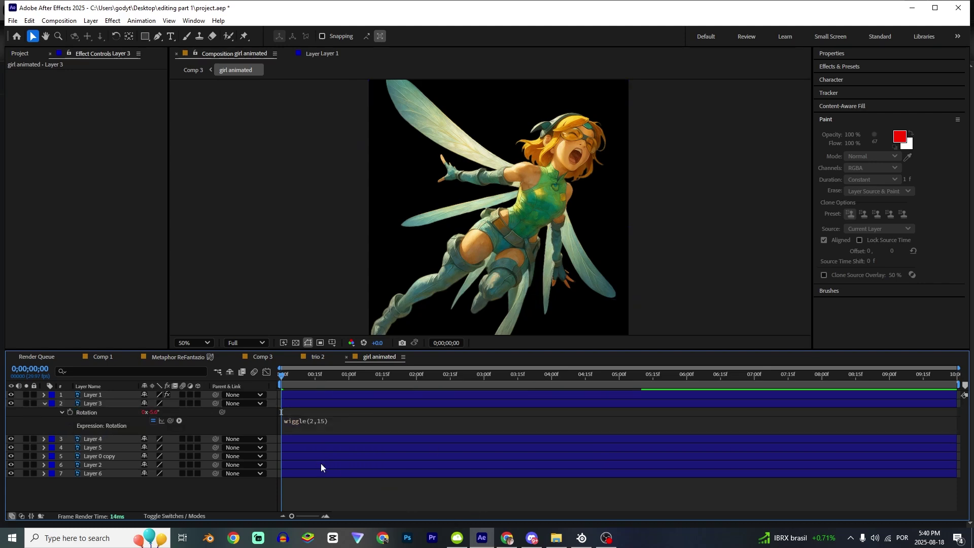
Step: Change Layer 3's Rotation expression to wiggle(1,15) and preview the slower motion
{"action": "left_click", "coordinate": [337, 421]}
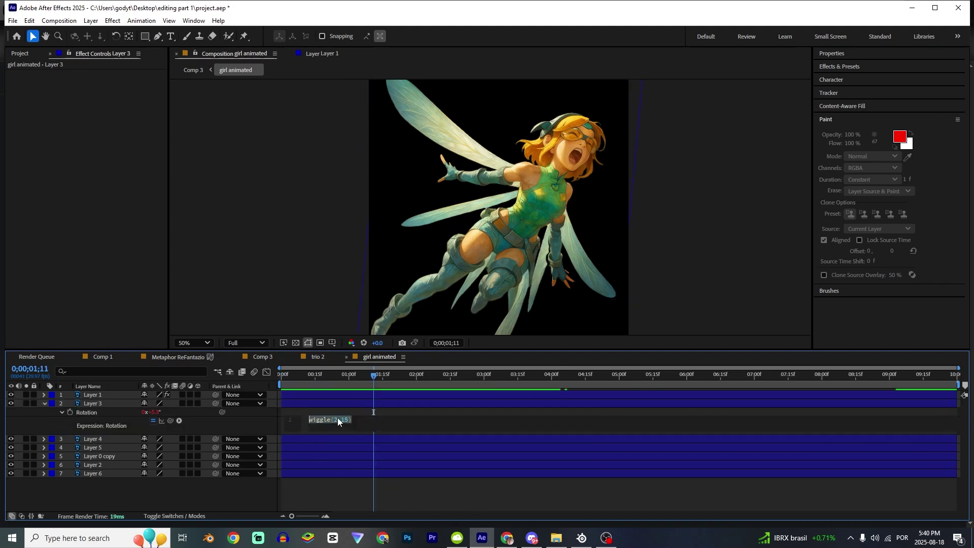
{"action": "left_click", "coordinate": [385, 411]}
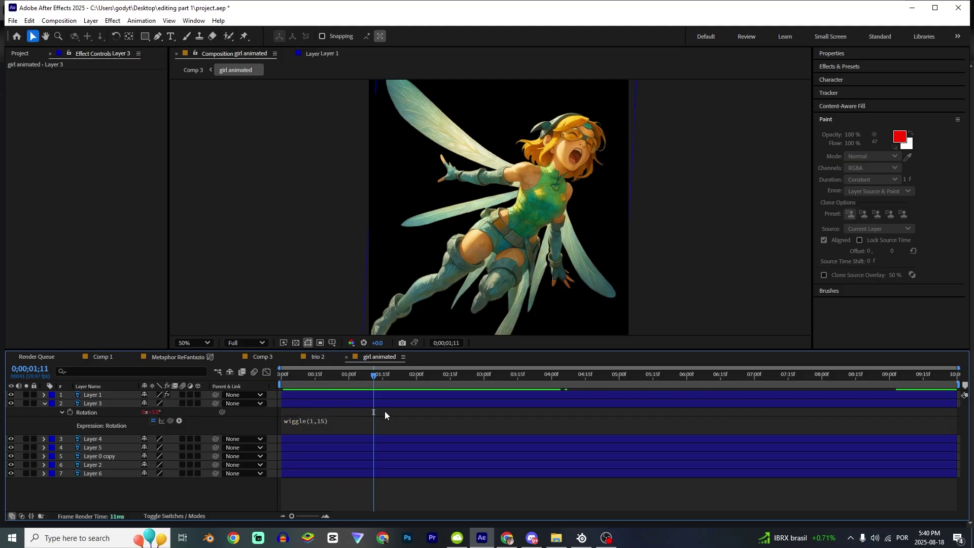
{"action": "key", "text": "space"}
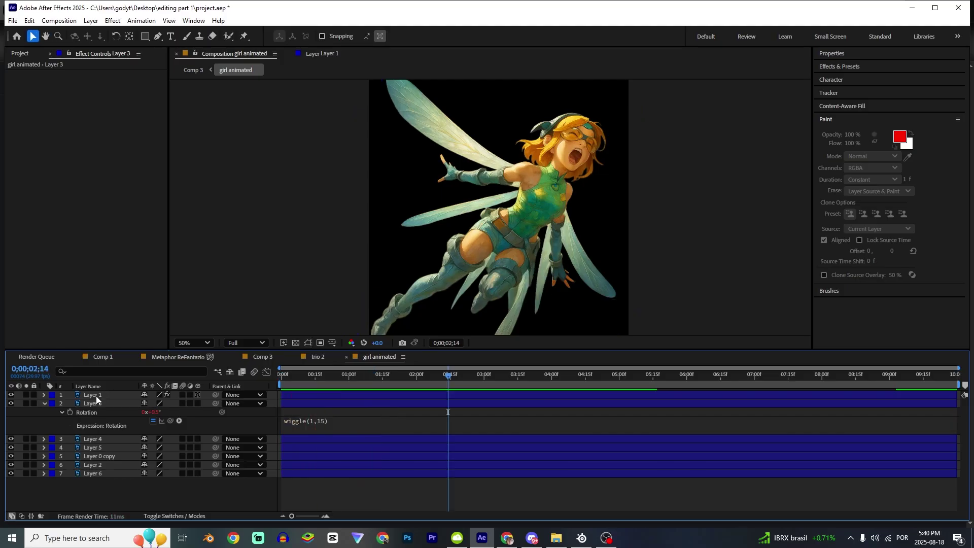
Step: Move Layer 3 to the bottom of the layer stack and preview the wing behind the body
{"action": "left_click_drag", "start_coordinate": [95, 403], "coordinate": [114, 480]}
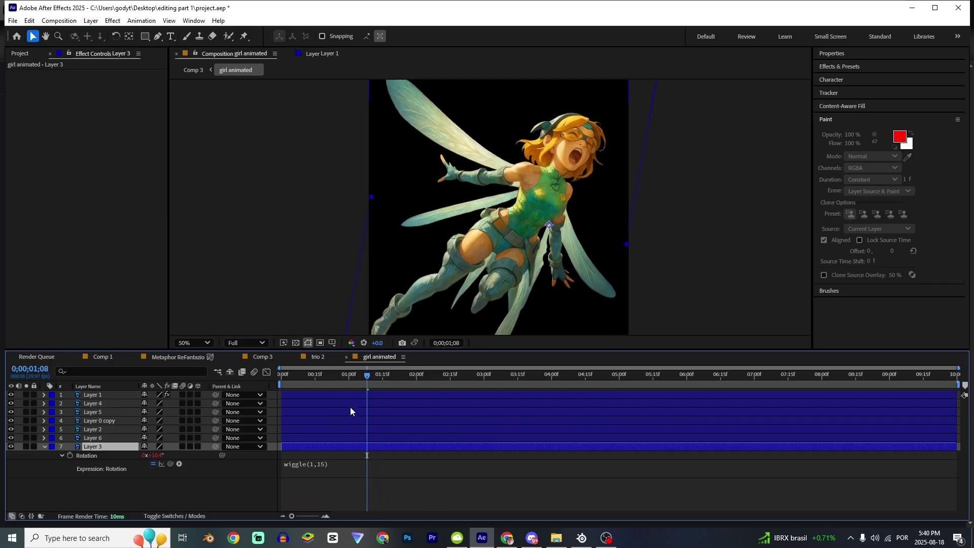
{"action": "left_click_drag", "start_coordinate": [368, 378], "coordinate": [399, 375]}
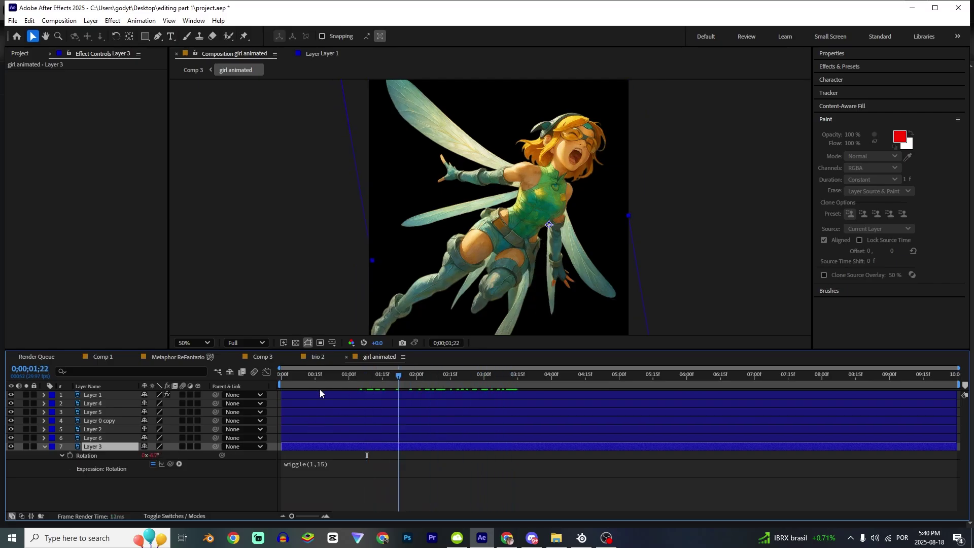
{"action": "key", "text": "space"}
Step: Copy Layer 3's wiggle(1,15) Rotation expression to Layer 6 and Layer 2, and place Layer 6 above Layer 2
{"action": "left_click", "coordinate": [318, 462]}
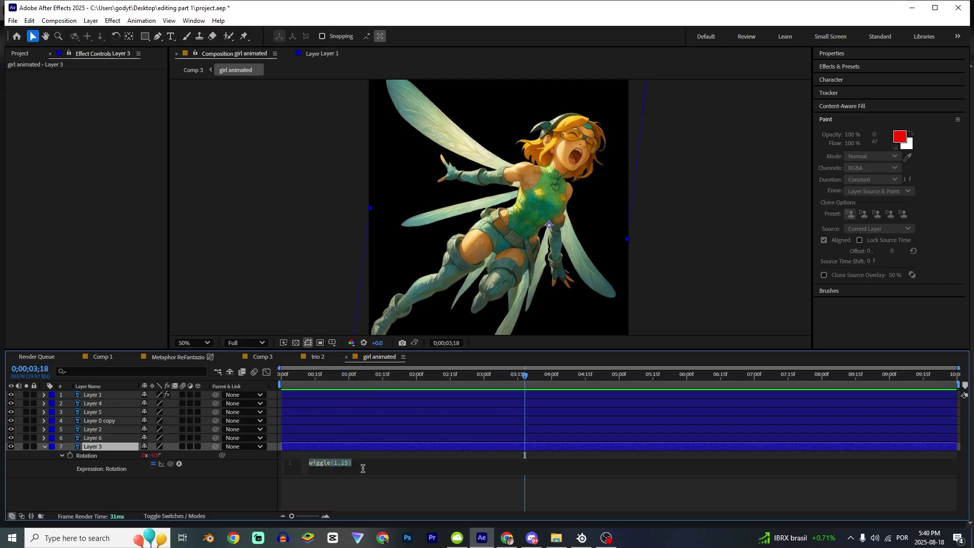
{"action": "left_click", "coordinate": [220, 476]}
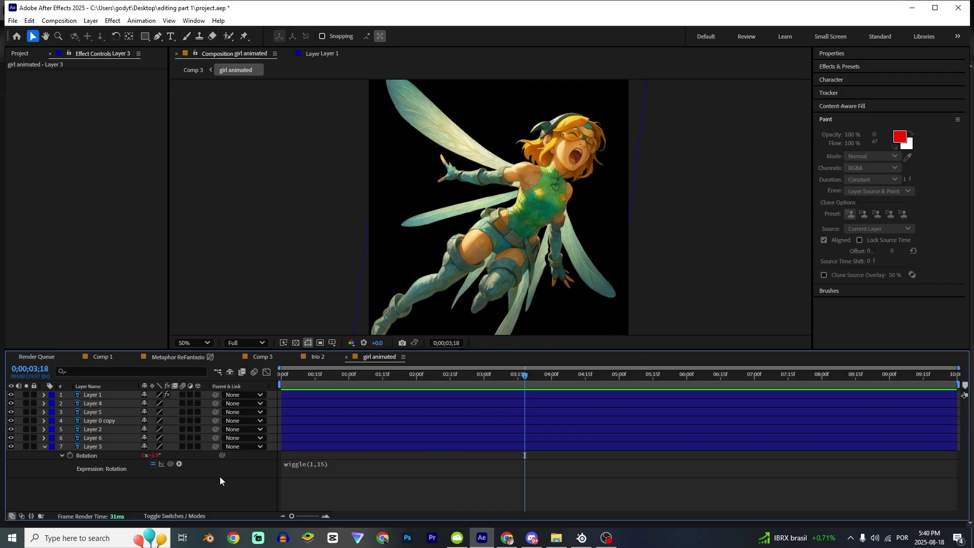
{"action": "left_click", "coordinate": [105, 437]}
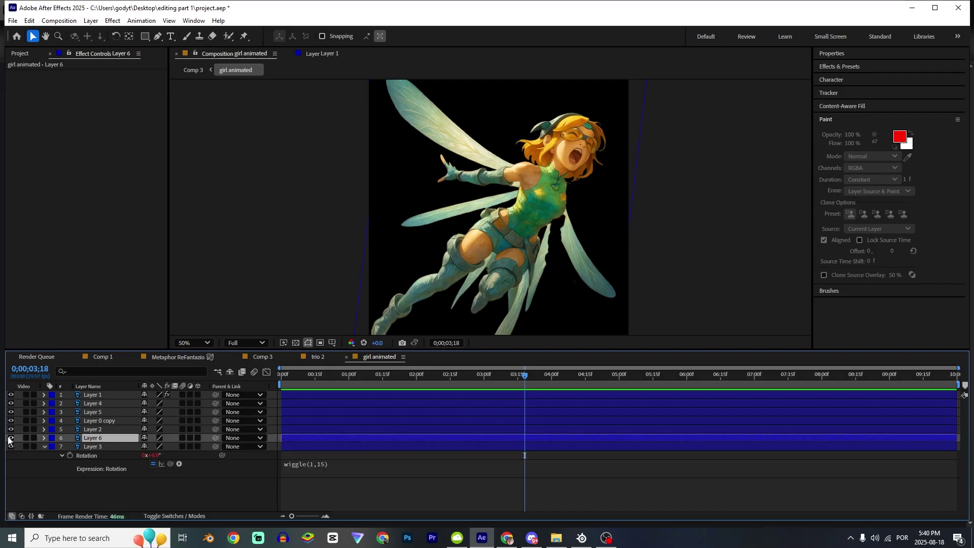
{"action": "key", "text": "r"}
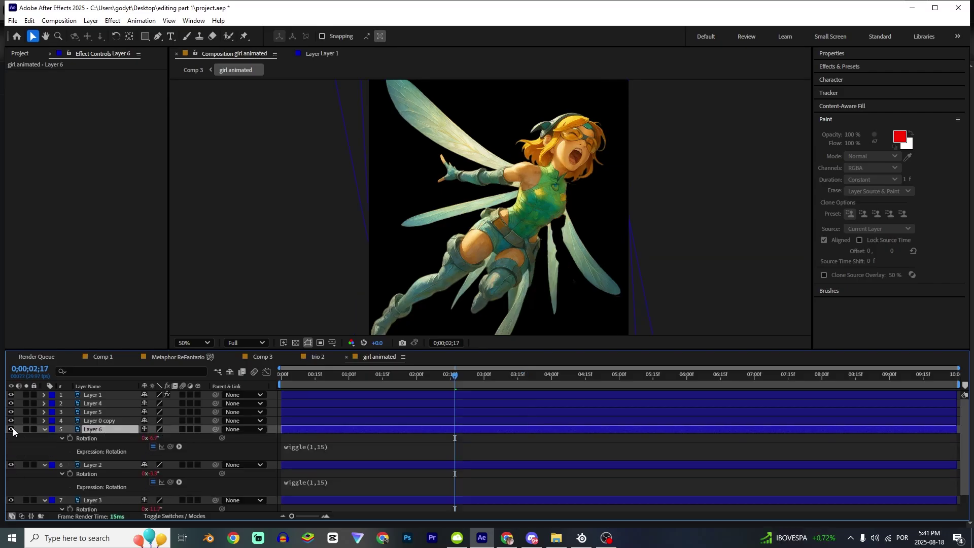
Step: Scale Layer 6 to 104% and shift the arm slightly up and left against the shoulder
{"action": "key", "text": "s"}
{"action": "left_click_drag", "start_coordinate": [178, 437], "coordinate": [176, 437]}
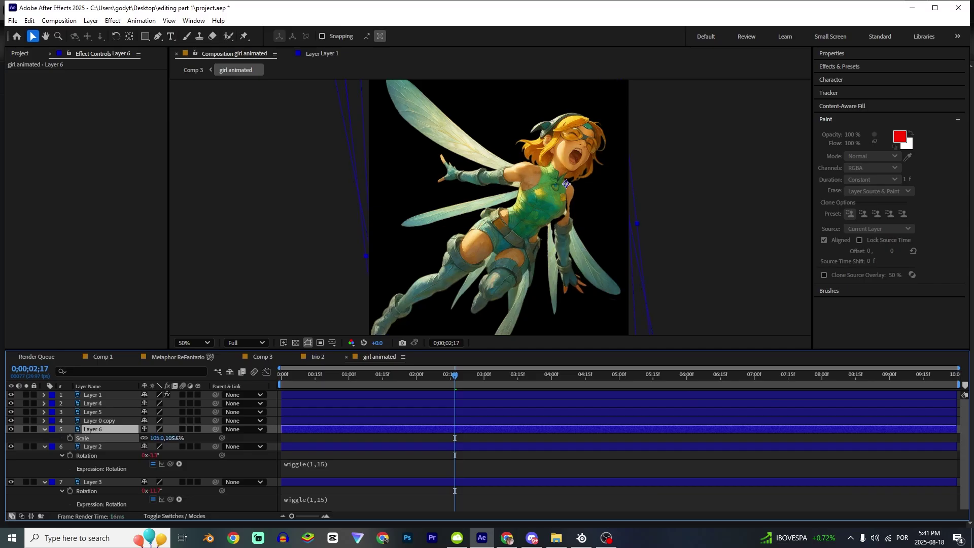
{"action": "left_click_drag", "start_coordinate": [591, 247], "coordinate": [588, 245]}
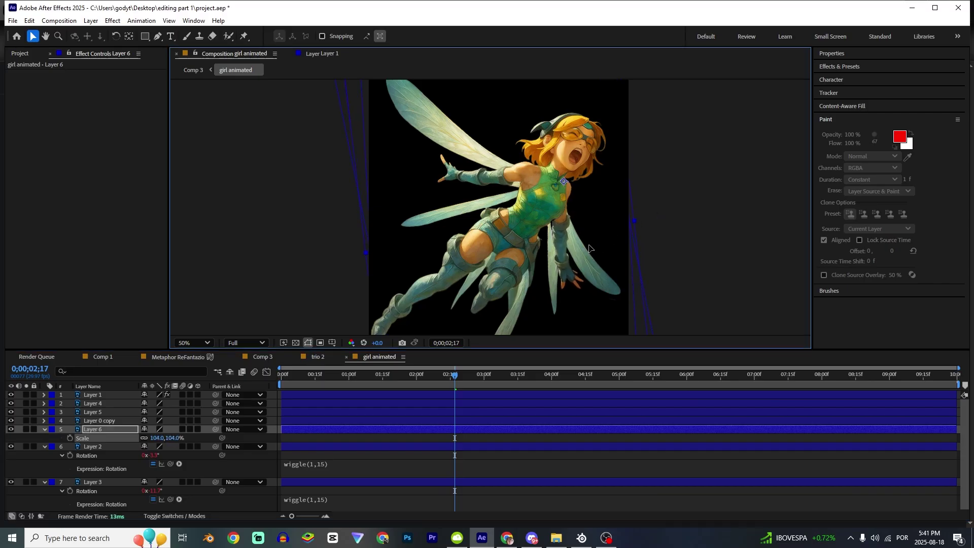
Step: Scale Layer 2 to 112% and shift the wing slightly up and left behind the body
{"action": "left_click", "coordinate": [102, 446]}
{"action": "key", "text": "space"}
{"action": "key", "text": "s"}
{"action": "left_click_drag", "start_coordinate": [177, 455], "coordinate": [183, 455]}
{"action": "left_click_drag", "start_coordinate": [592, 259], "coordinate": [581, 250]}
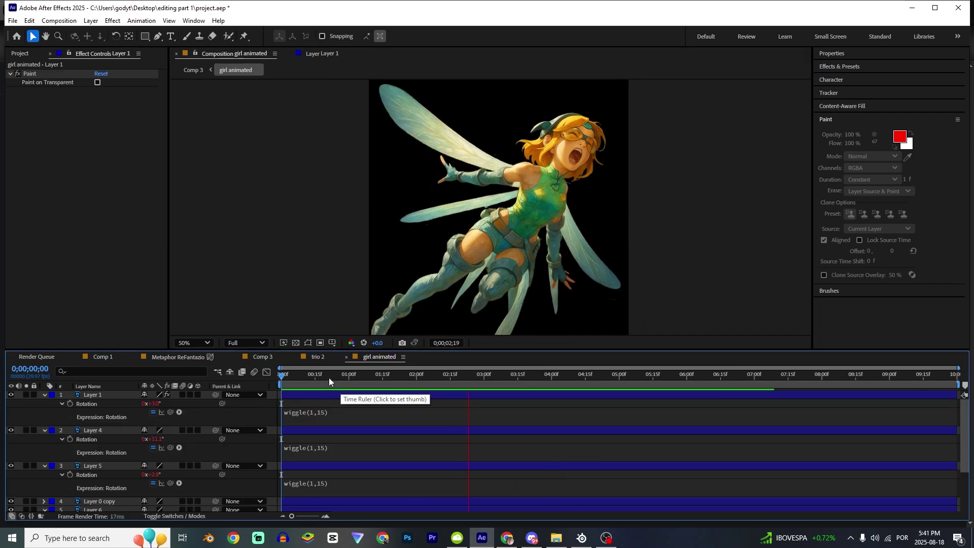
Step: Preview the girl's wiggling arms and wings at full composition view and review the layers' Rotation and Scale properties
{"action": "key", "text": "space"}
{"action": "scroll", "coordinate": [528, 263], "scroll_direction": "down", "scroll_amount": 1}
{"action": "key", "text": "space"}
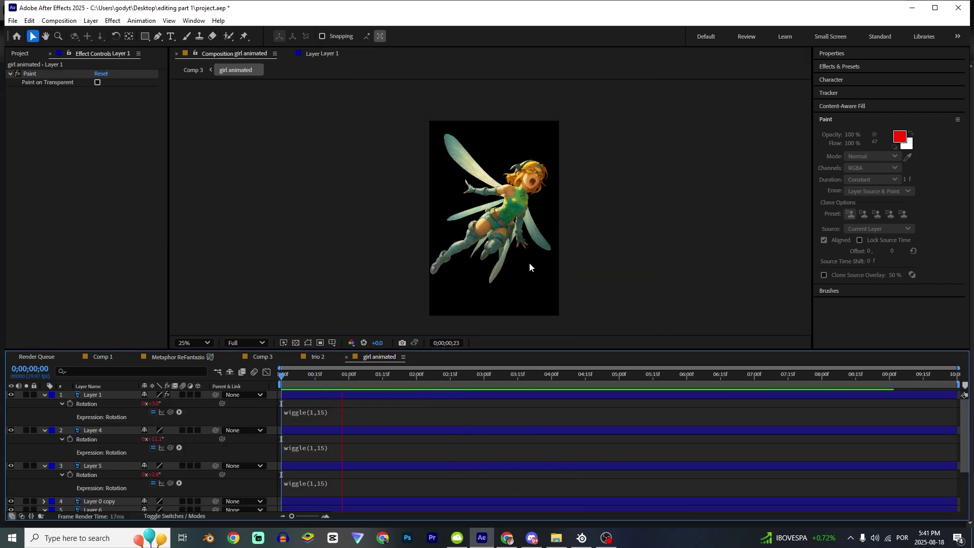
{"action": "key", "text": "space"}
{"action": "scroll", "coordinate": [390, 439], "scroll_direction": "down", "scroll_amount": 3}
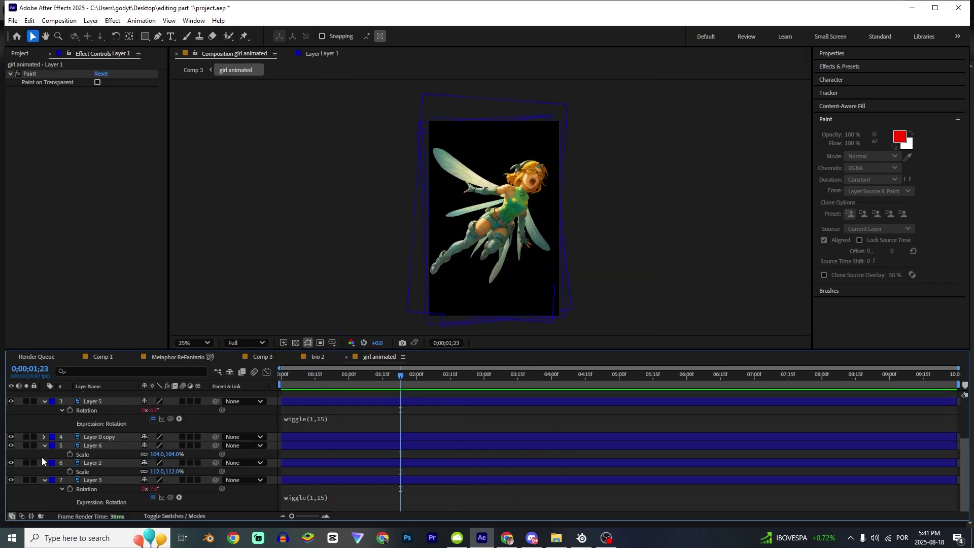
{"action": "left_click", "coordinate": [104, 437]}
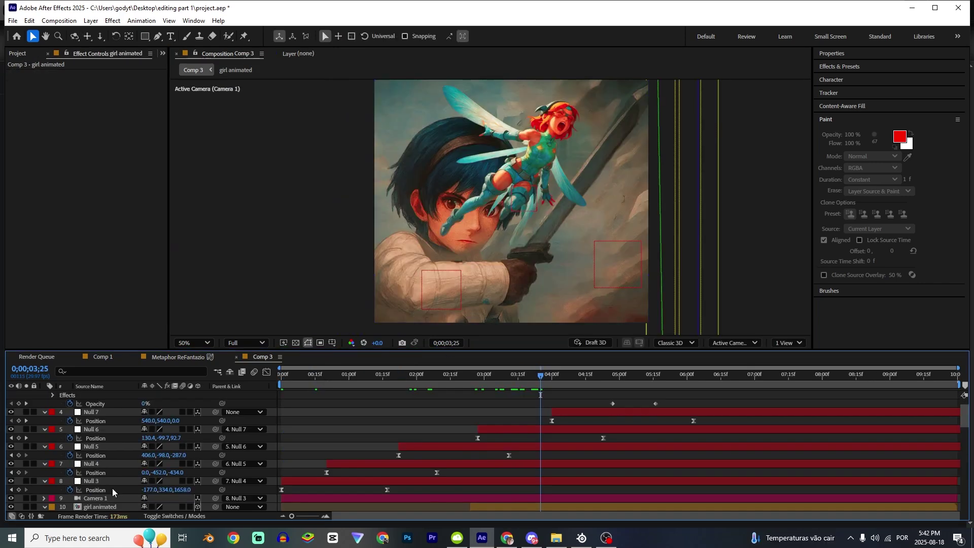
Step: In Comp 3, identify the girl animated layer by toggling its visibility and duplicate it
{"action": "scroll", "coordinate": [112, 488], "scroll_direction": "up", "scroll_amount": 1}
{"action": "scroll", "coordinate": [111, 486], "scroll_direction": "down", "scroll_amount": 3}
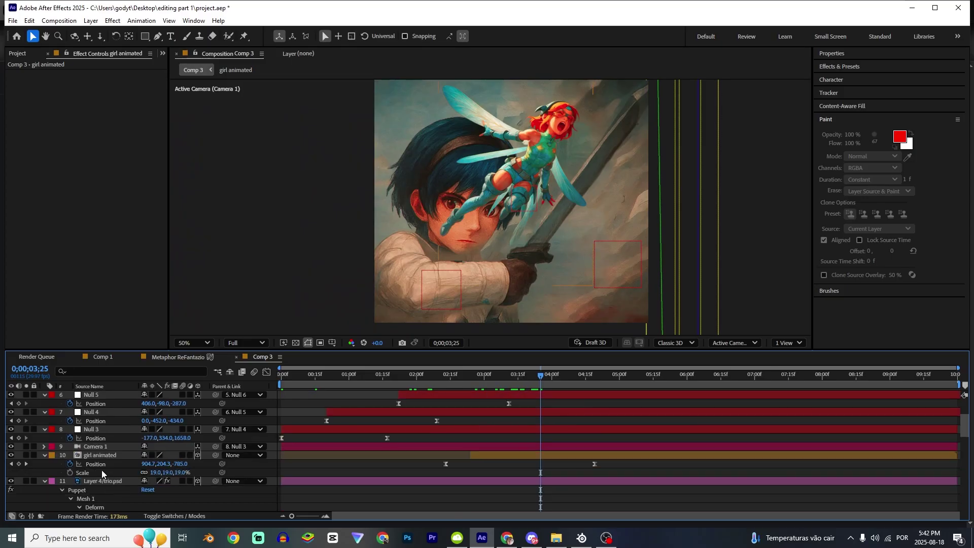
{"action": "left_click", "coordinate": [91, 456]}
{"action": "left_click", "coordinate": [11, 455]}
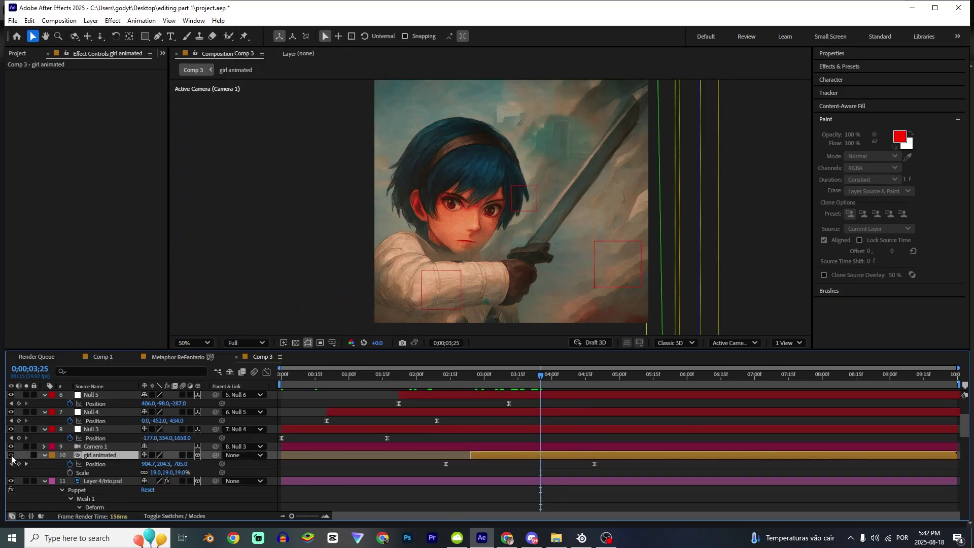
{"action": "left_click", "coordinate": [11, 455]}
{"action": "key", "text": "ctrl+d"}
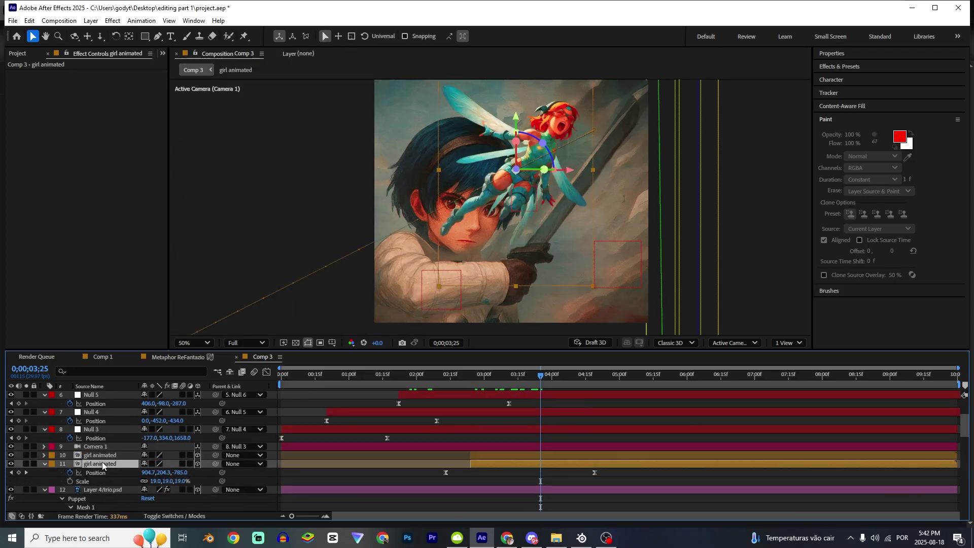
Step: Apply Grow Bounds to the lower girl animated copy and set its pixels to 420
{"action": "key", "text": "ctrl+space"}
{"action": "type", "text": "grow"}
{"action": "key", "text": "Return"}
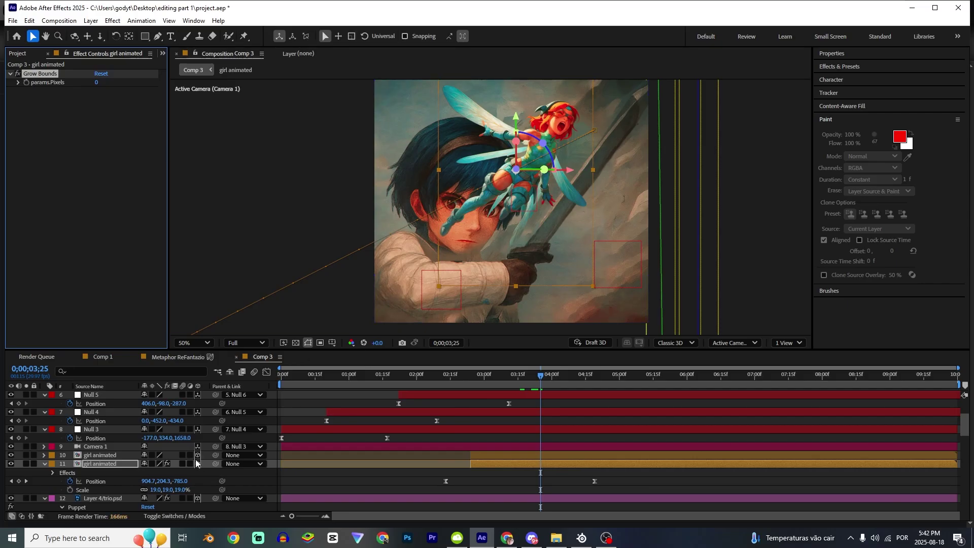
{"action": "left_click", "coordinate": [100, 463]}
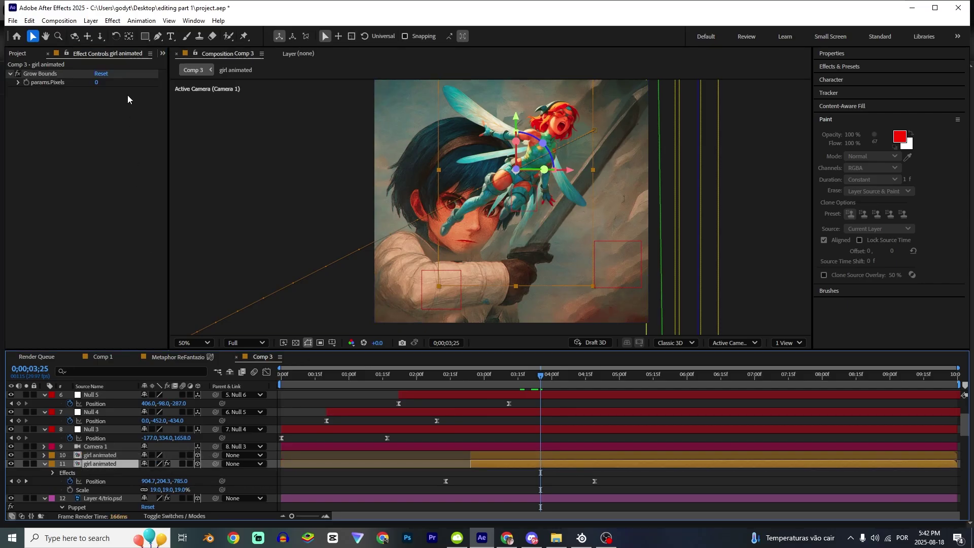
{"action": "left_click_drag", "start_coordinate": [96, 82], "coordinate": [413, 146]}
Step: Apply Deep Glow to the lower girl animated copy and set its Exposure to 0.18
{"action": "key", "text": "ctrl+space"}
{"action": "type", "text": "de"}
{"action": "key", "text": "Return"}
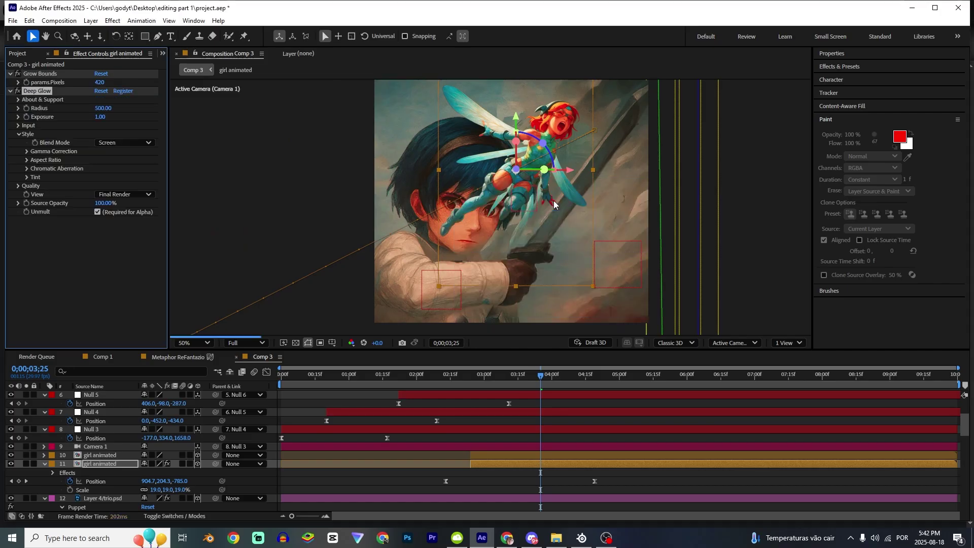
{"action": "left_click_drag", "start_coordinate": [100, 117], "coordinate": [62, 117]}
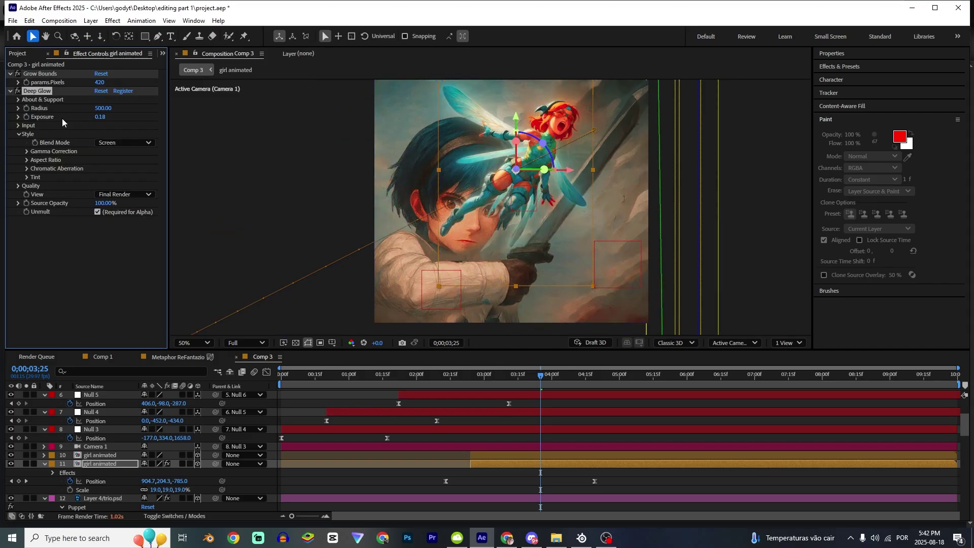
Step: Select the Layer 0 copy 2/trio.psd layer at the bottom of the Comp 3 stack and reveal its Opacity property
{"action": "scroll", "coordinate": [502, 246], "scroll_direction": "down", "scroll_amount": 2}
{"action": "scroll", "coordinate": [79, 510], "scroll_direction": "down", "scroll_amount": 5}
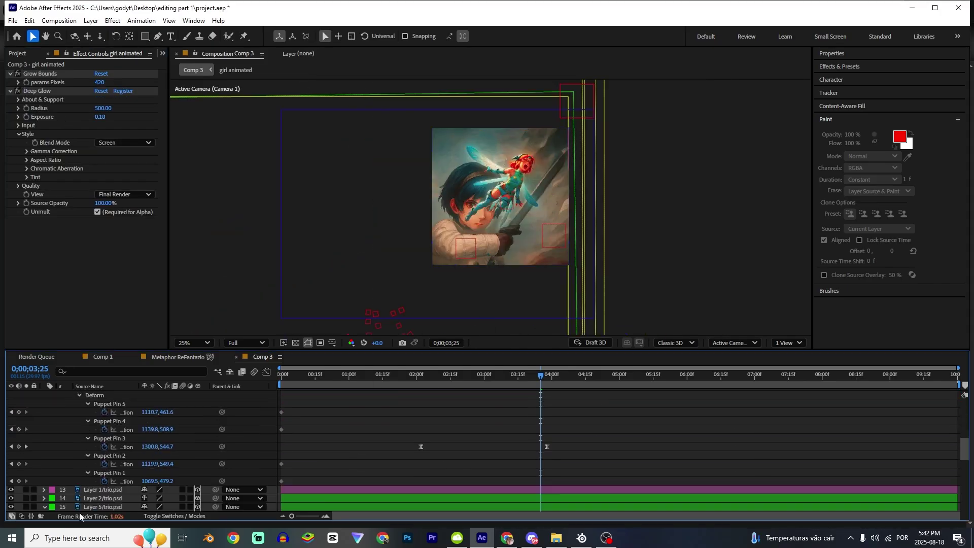
{"action": "left_click", "coordinate": [113, 506]}
{"action": "scroll", "coordinate": [120, 484], "scroll_direction": "down", "scroll_amount": 8}
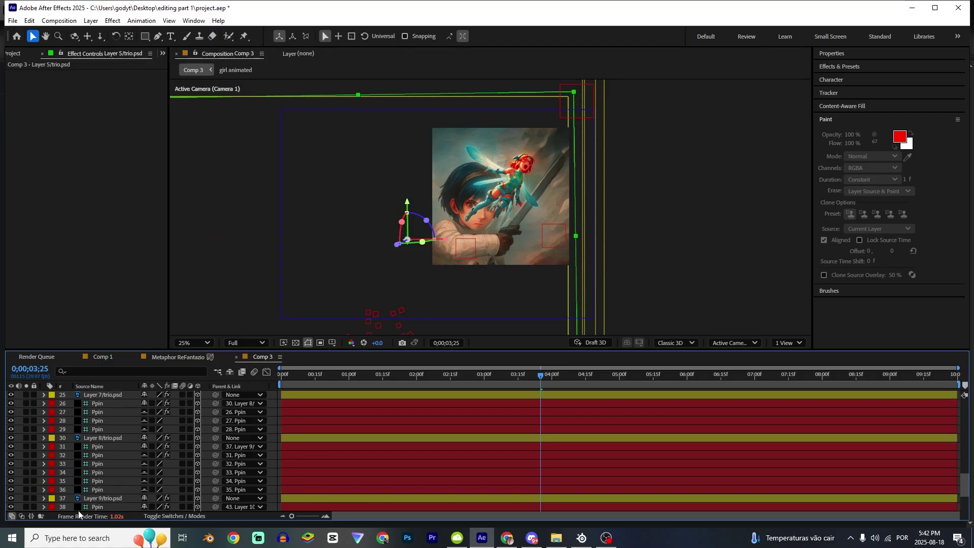
{"action": "left_click", "coordinate": [103, 506]}
{"action": "key", "text": "t"}
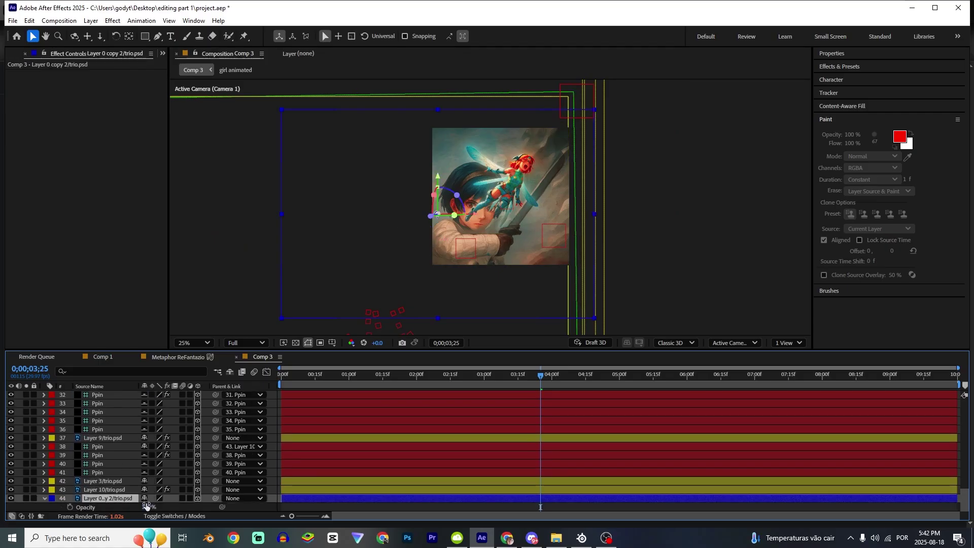